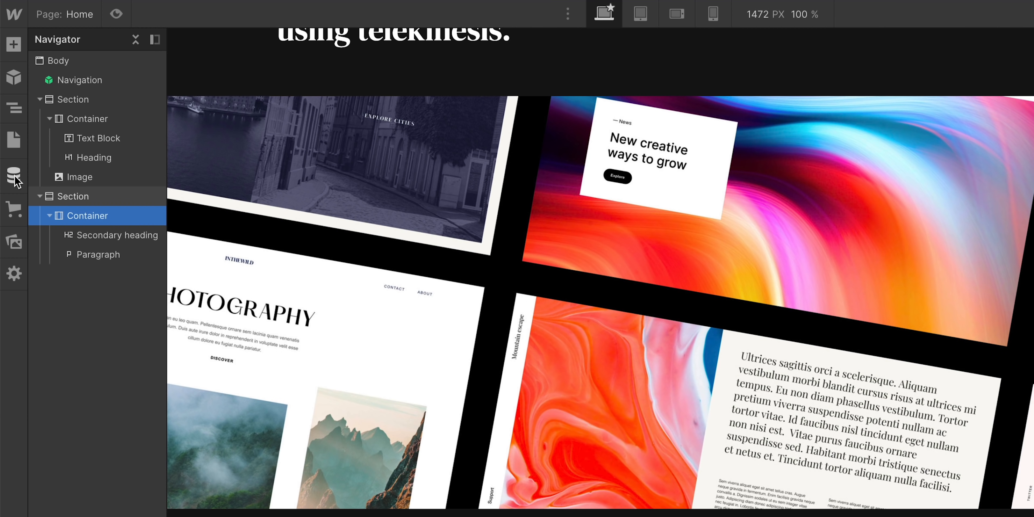
Create a new CMS collection named Projects and relabel its Name field to 'Project name'
click(14, 175)
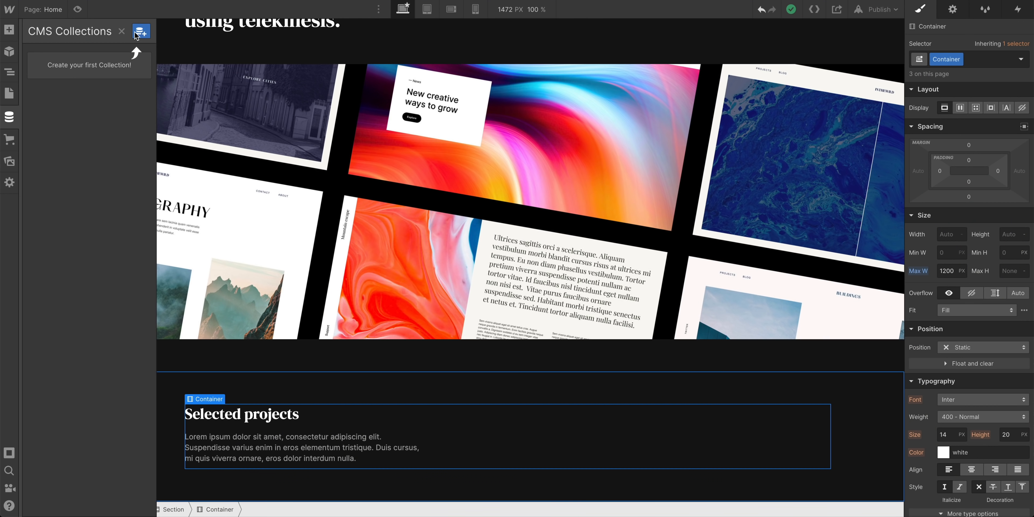
click(206, 50)
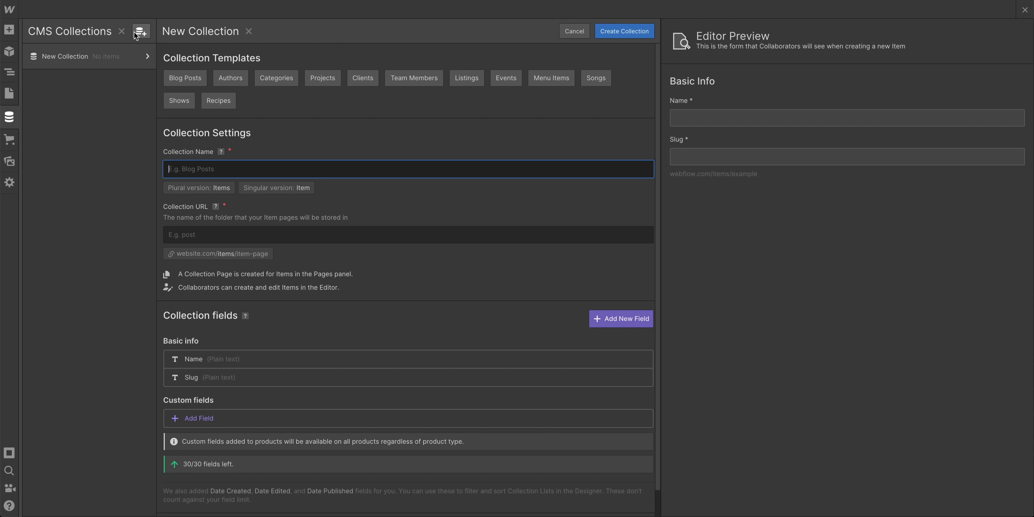
text(Projects)
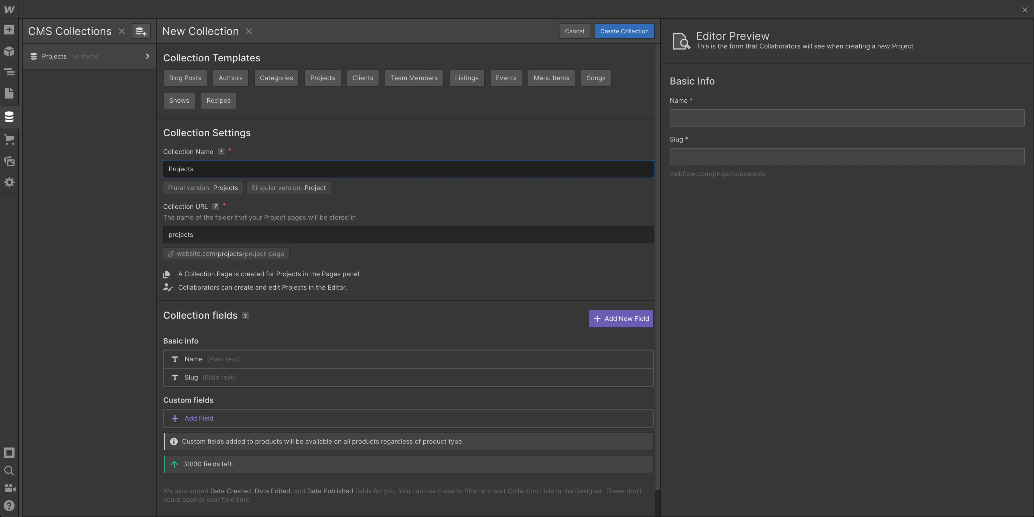
click(234, 355)
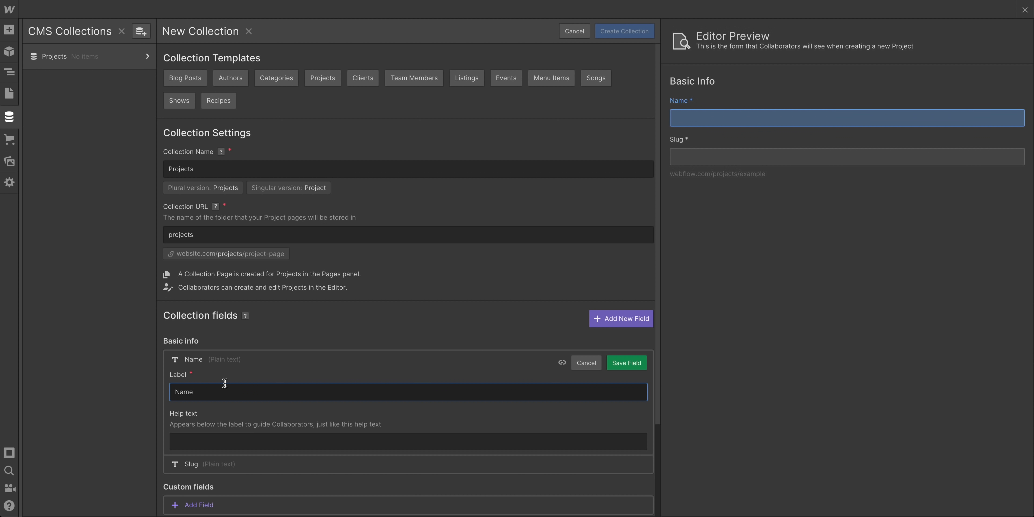
key(ctrl+a)
text(Project name)
key(Return)
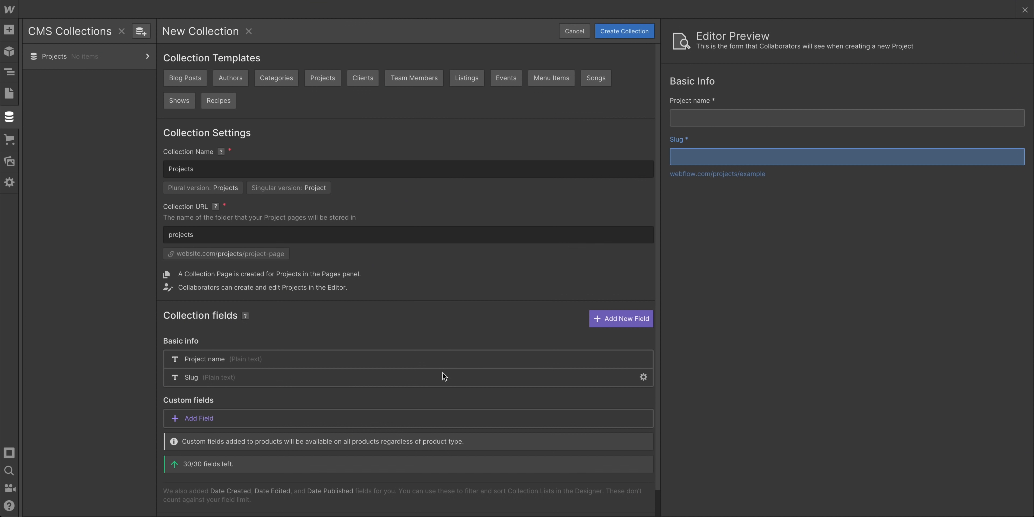
Add a Plain text field named 'Brief project description' to the collection
click(598, 322)
scroll(562, 345, down, 4)
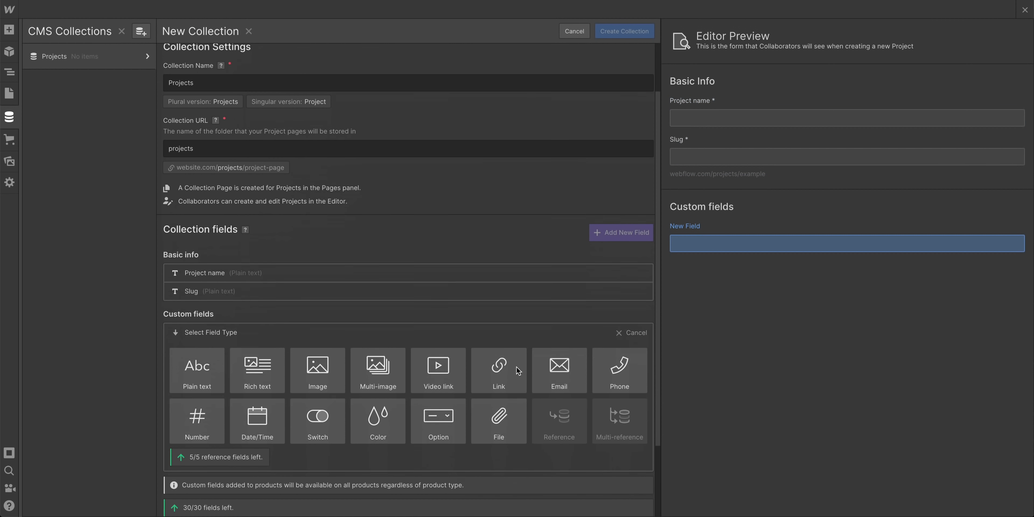
click(194, 302)
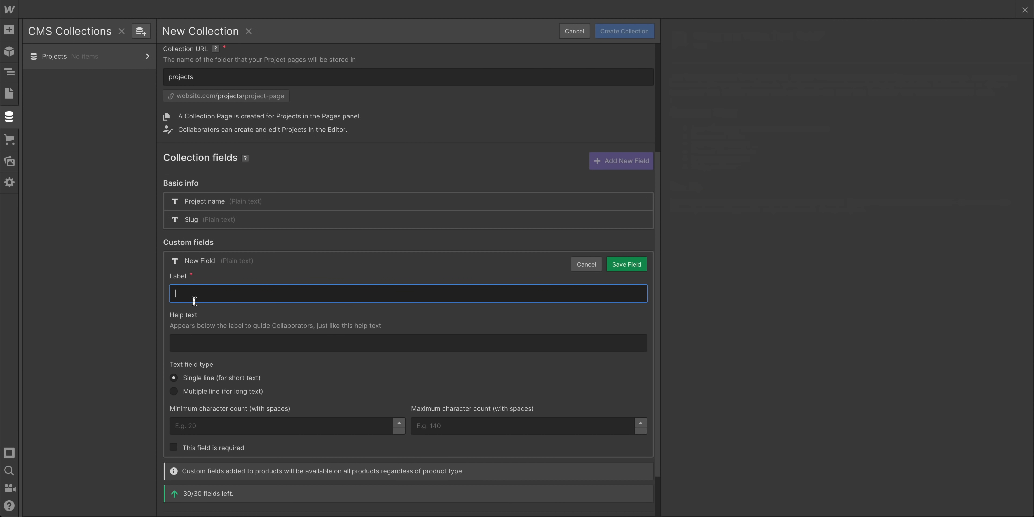
text(Brie)
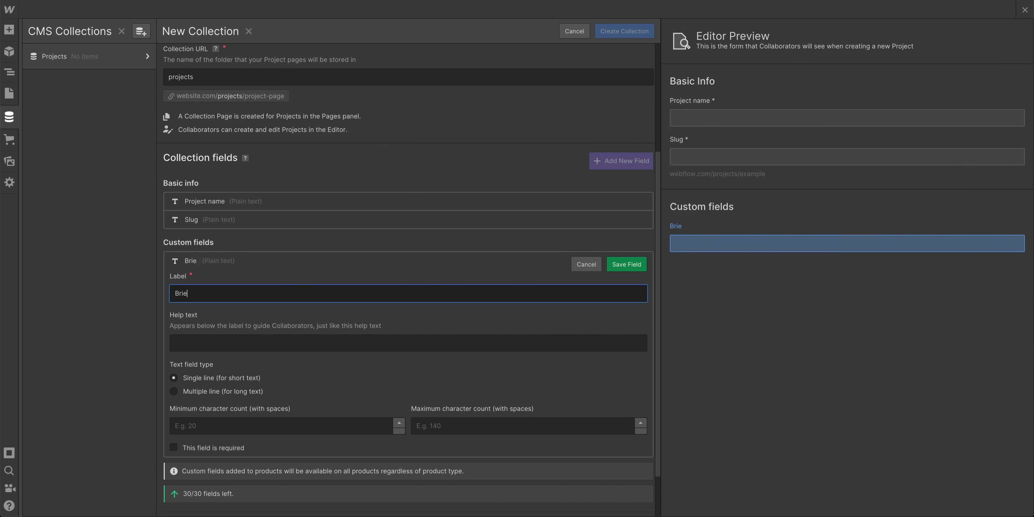
text(f project desc)
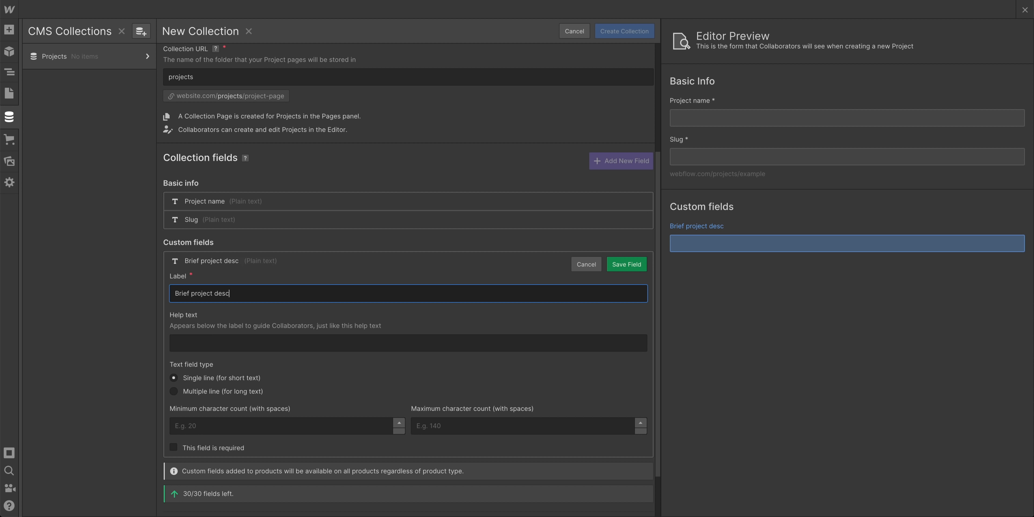
text(ription)
key(Return)
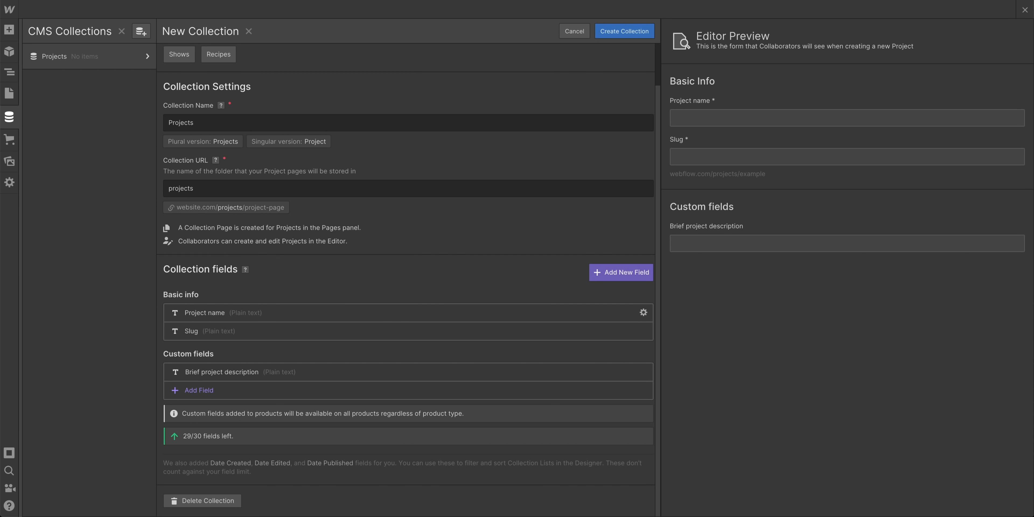
Add an Image field 'Project image' and a Color field 'Project color'
click(627, 268)
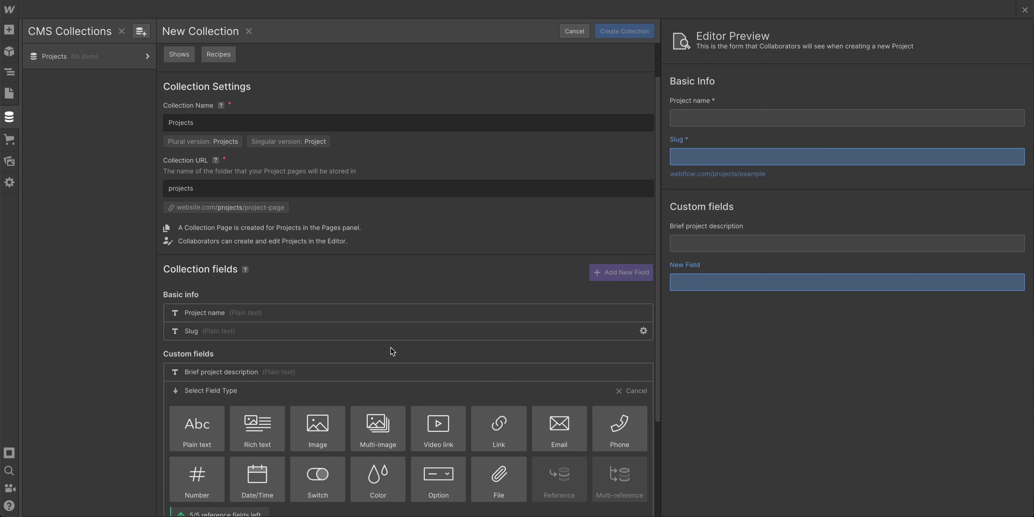
click(319, 427)
text(P)
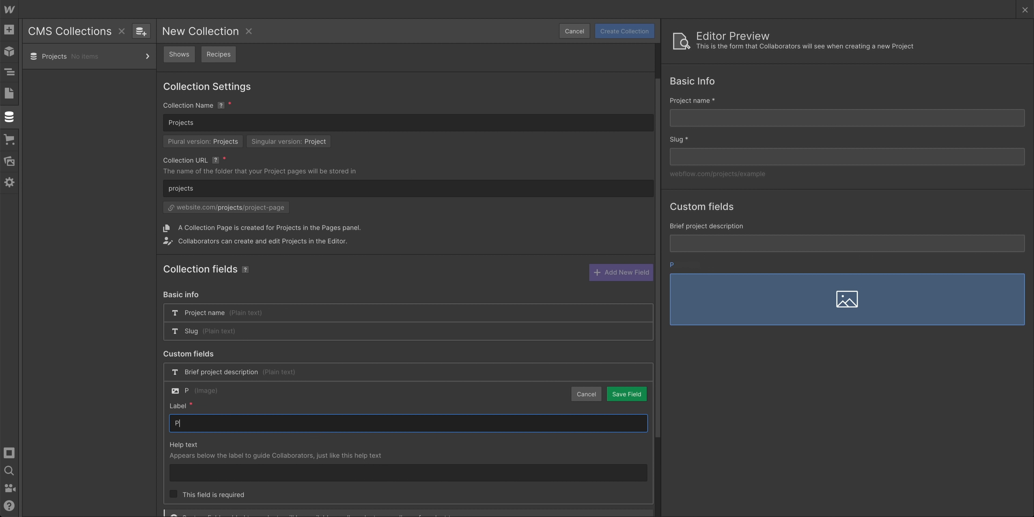
text(roject image)
key(Return)
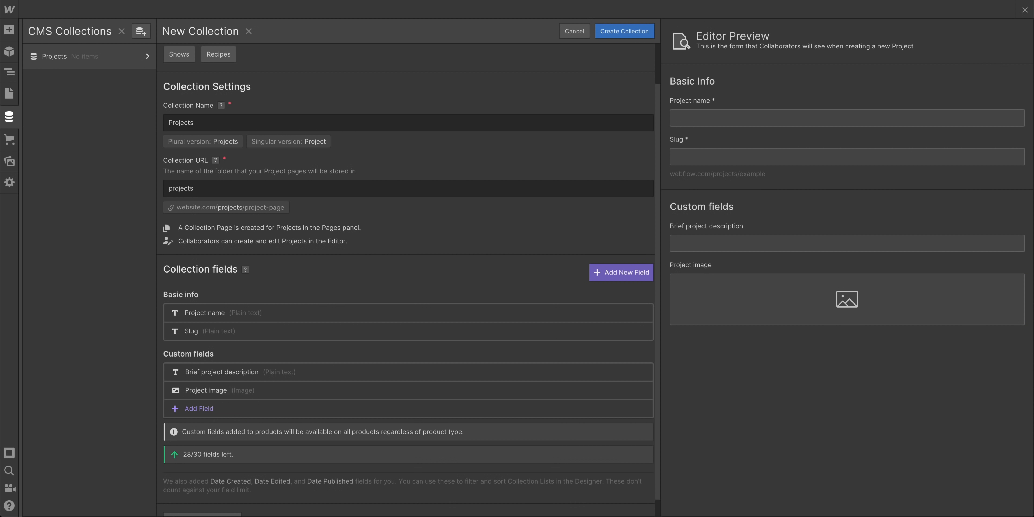
click(635, 273)
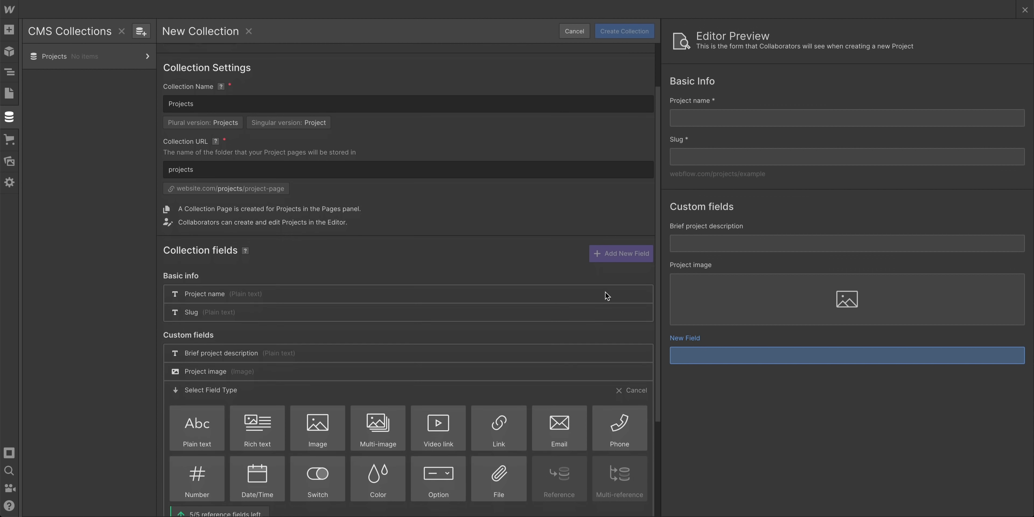
click(382, 438)
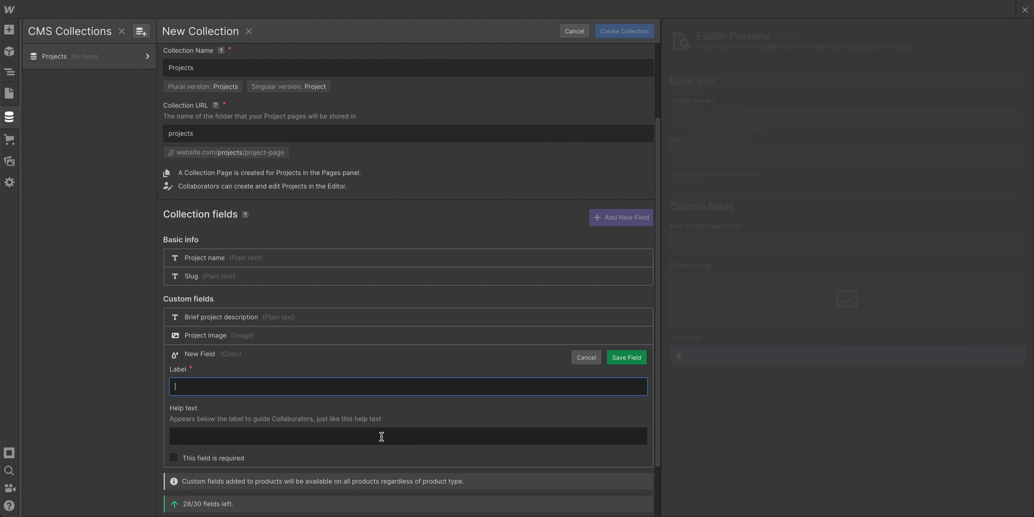
text(Project color)
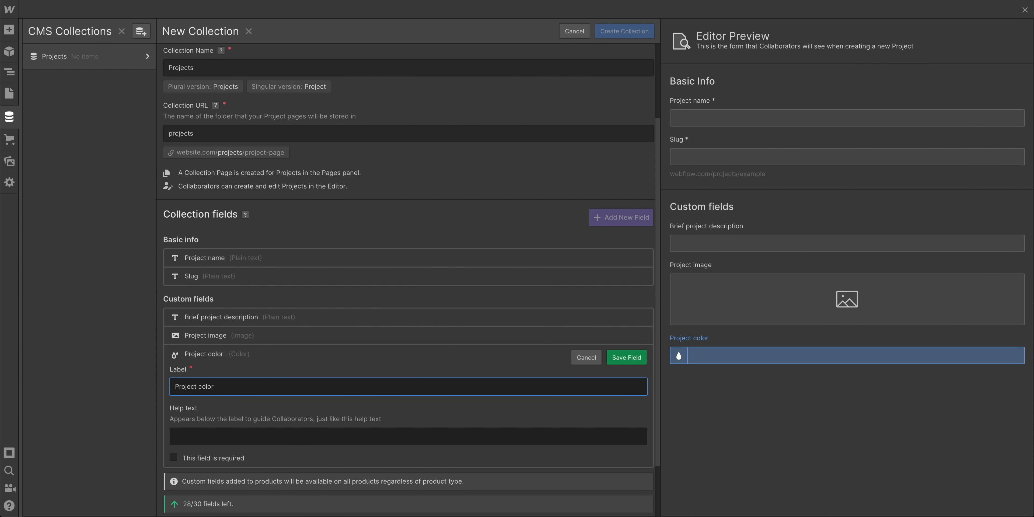
key(Return)
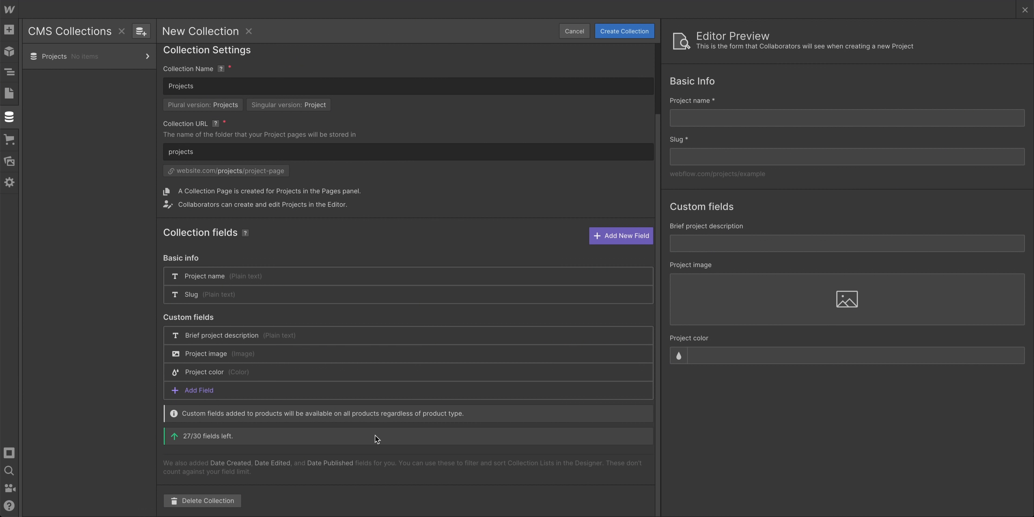
Add an Option field and label it 'Project type'
click(253, 390)
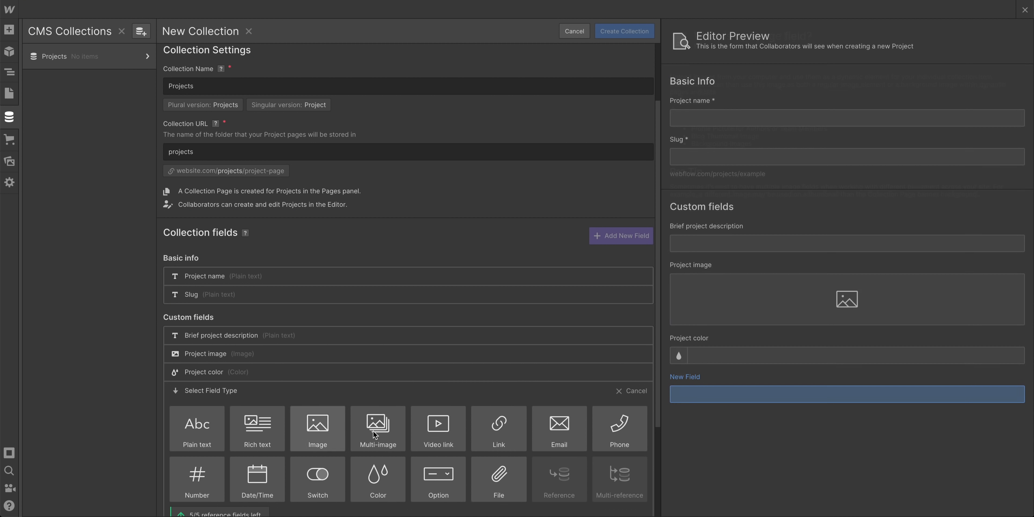
click(443, 479)
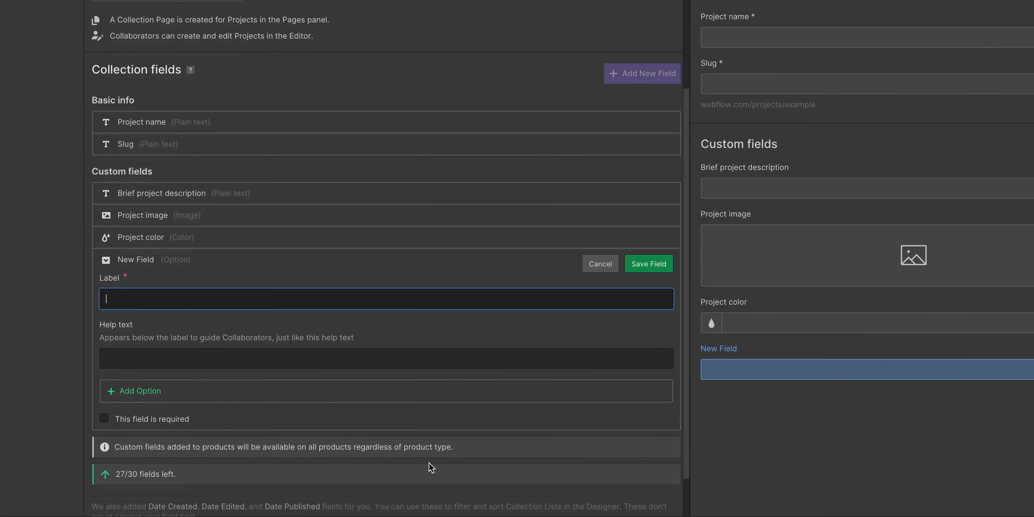
text(Type of project)
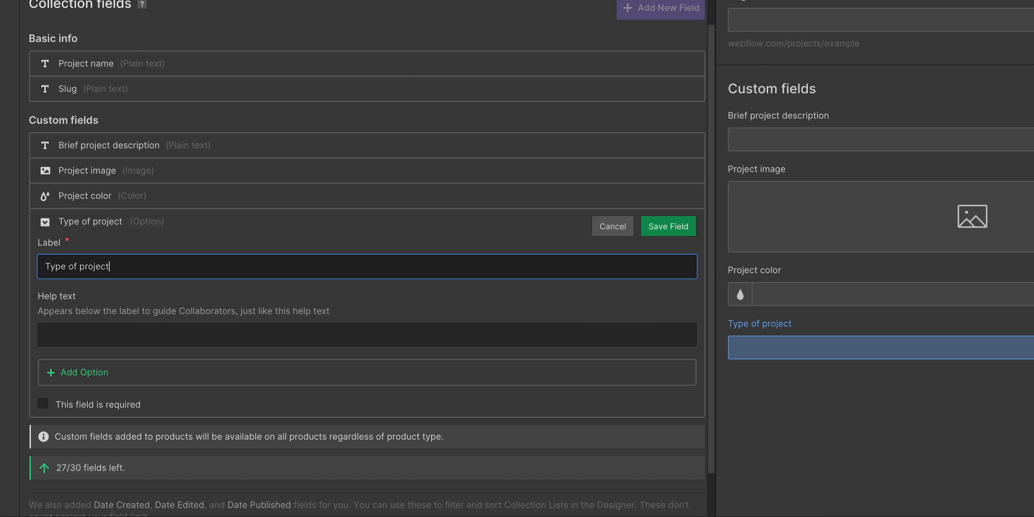
key(ctrl+a)
text(Project type)
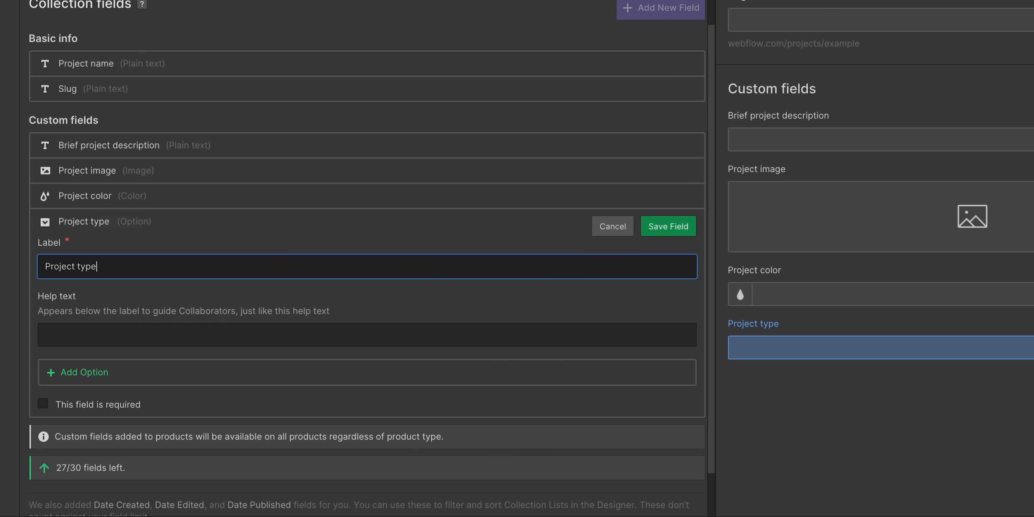
Give Project type the options Illustration, Web design, Prototyping and UX design, then save the field
click(100, 372)
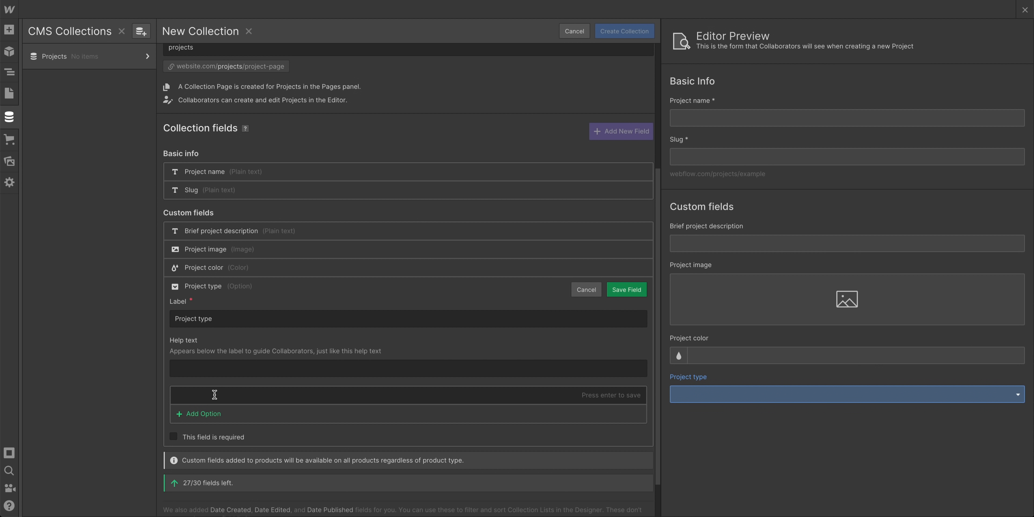
text(Illustration)
key(Return)
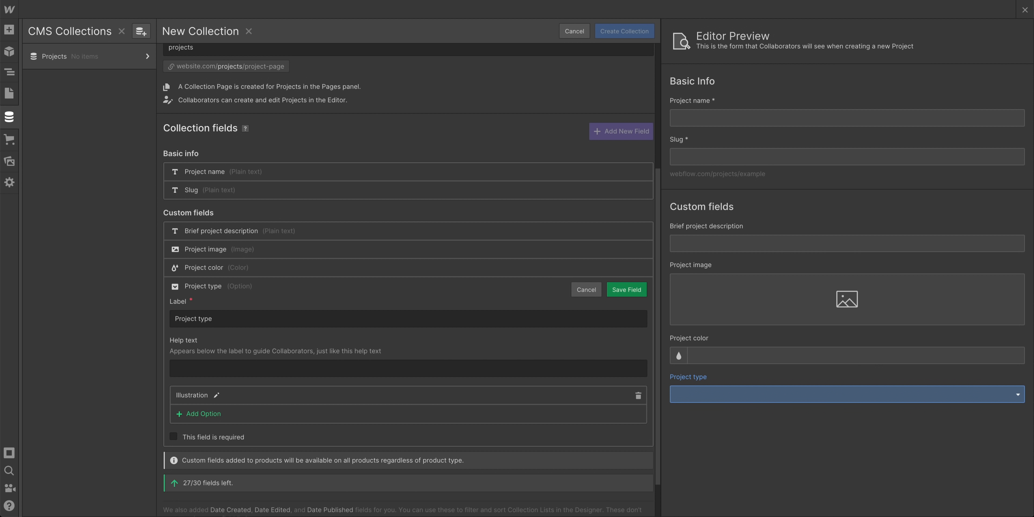
click(206, 414)
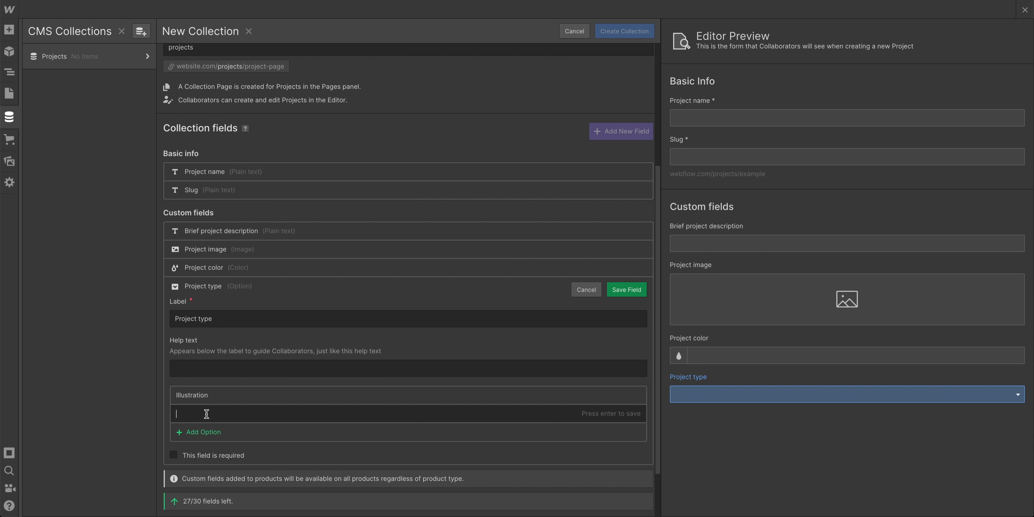
text(Web design)
key(Return)
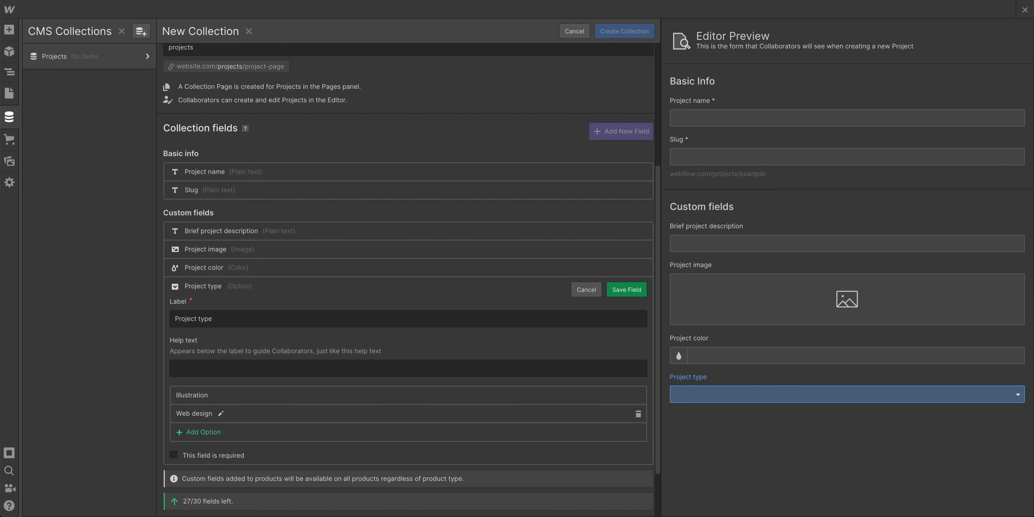
click(211, 433)
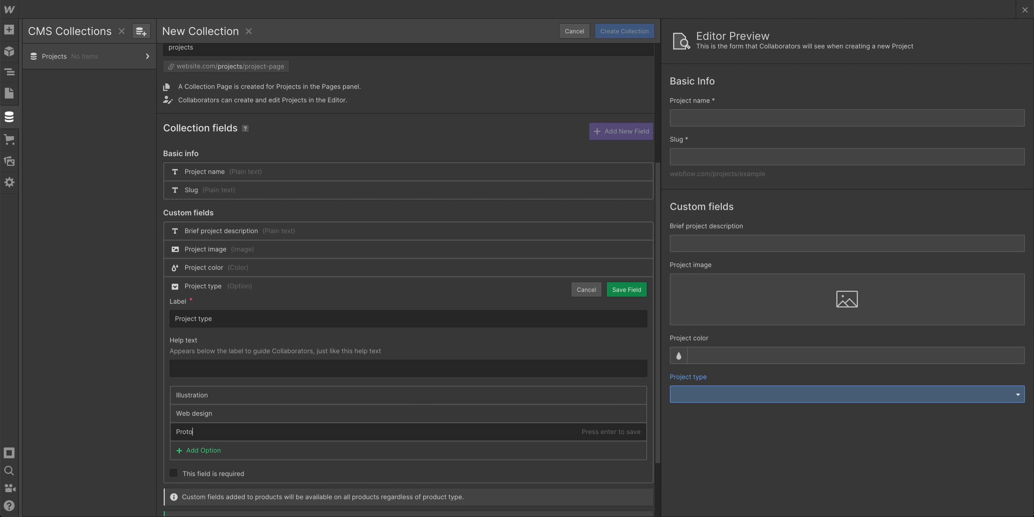
text(Prototyping)
key(Return)
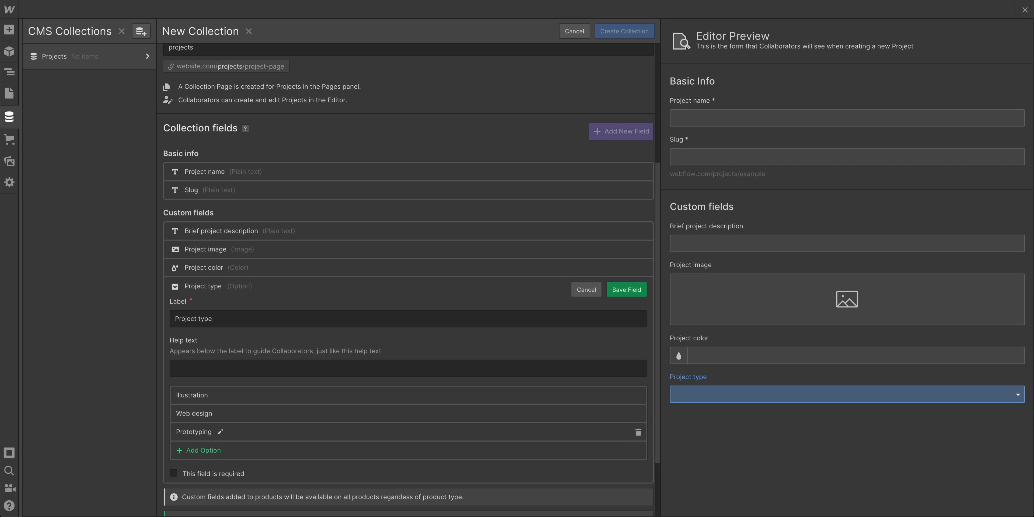
click(205, 449)
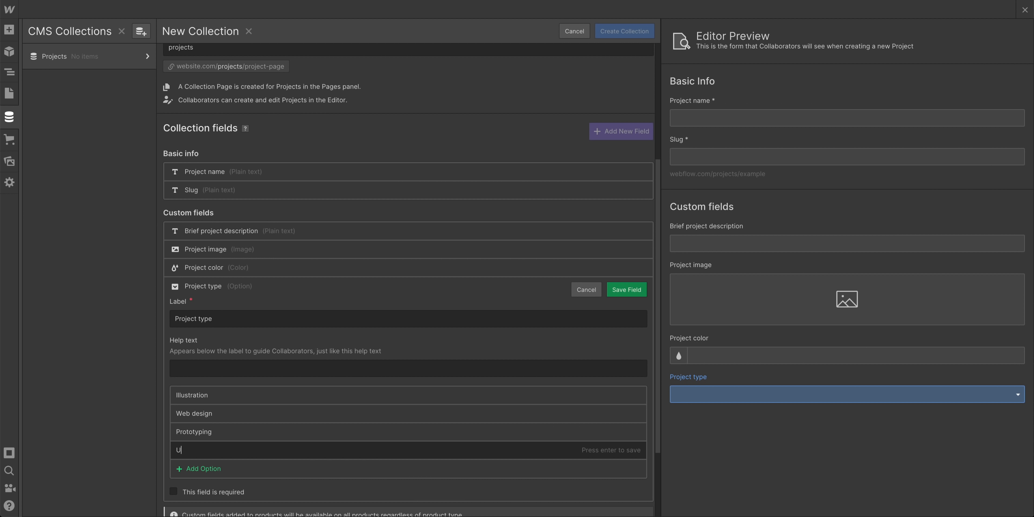
key(Return)
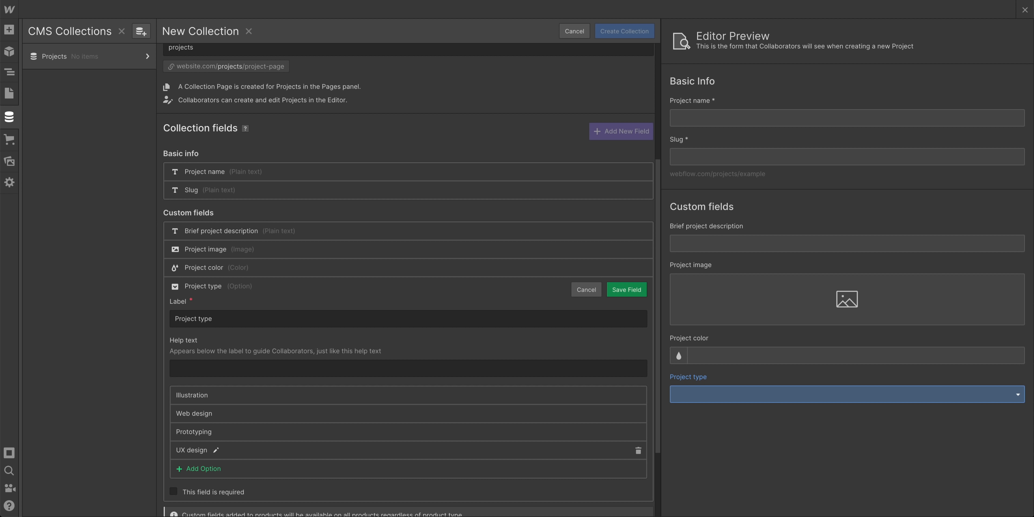
click(625, 289)
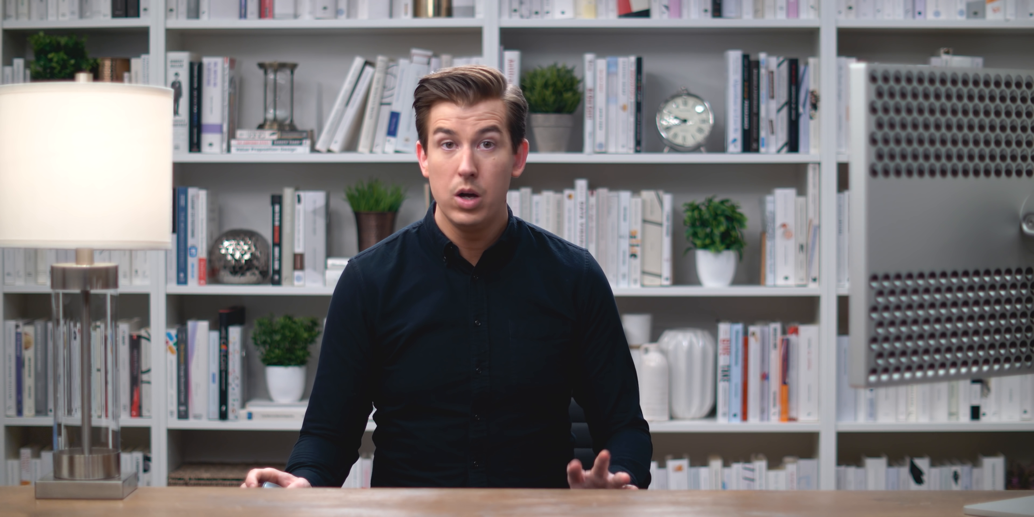
Add two Plain text fields, 'Project year' and 'Client name'
click(433, 390)
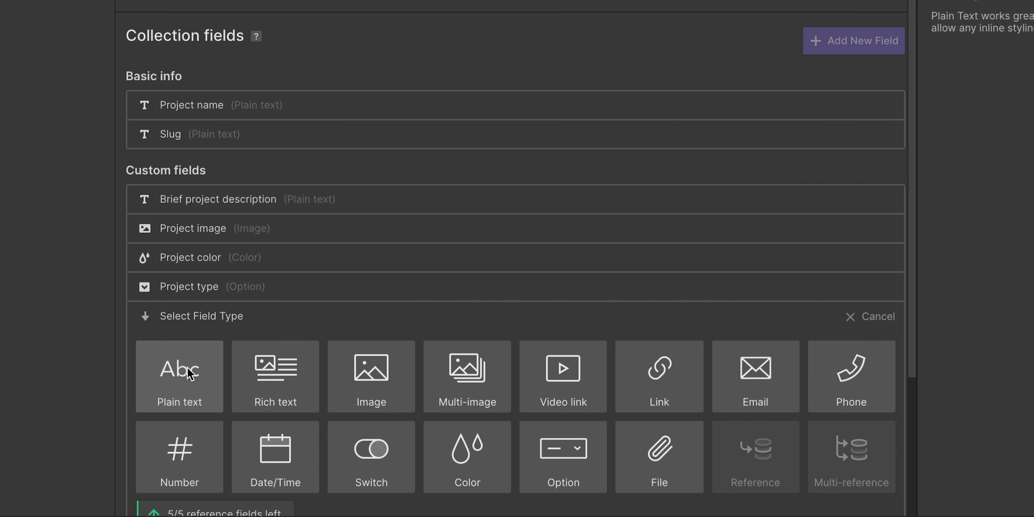
click(187, 422)
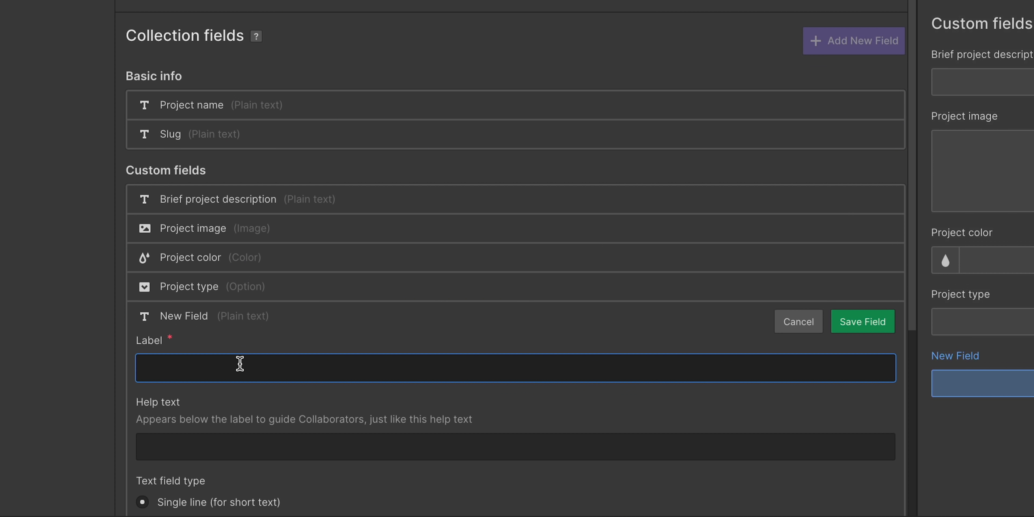
text(Projec)
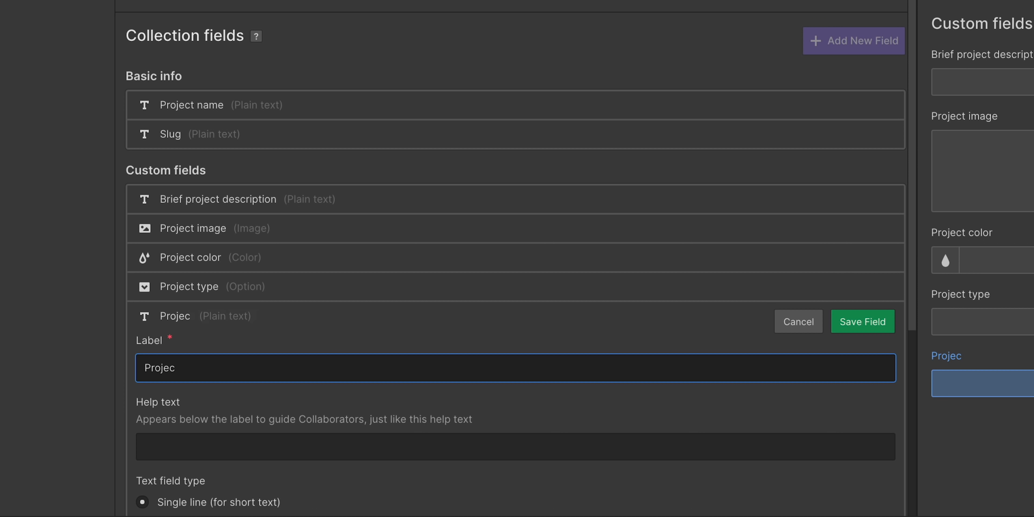
text(t year)
key(Return)
click(253, 345)
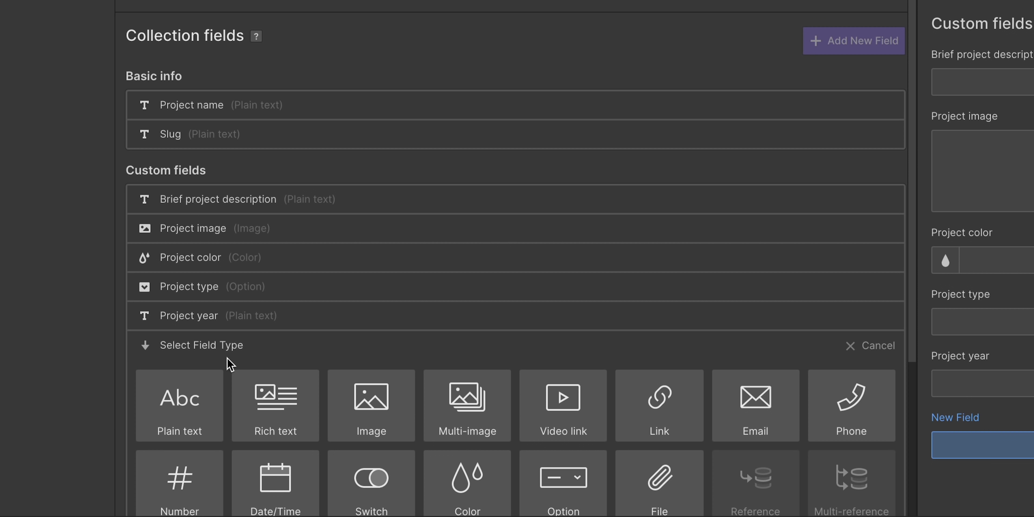
click(188, 402)
text(P)
key(BackSpace)
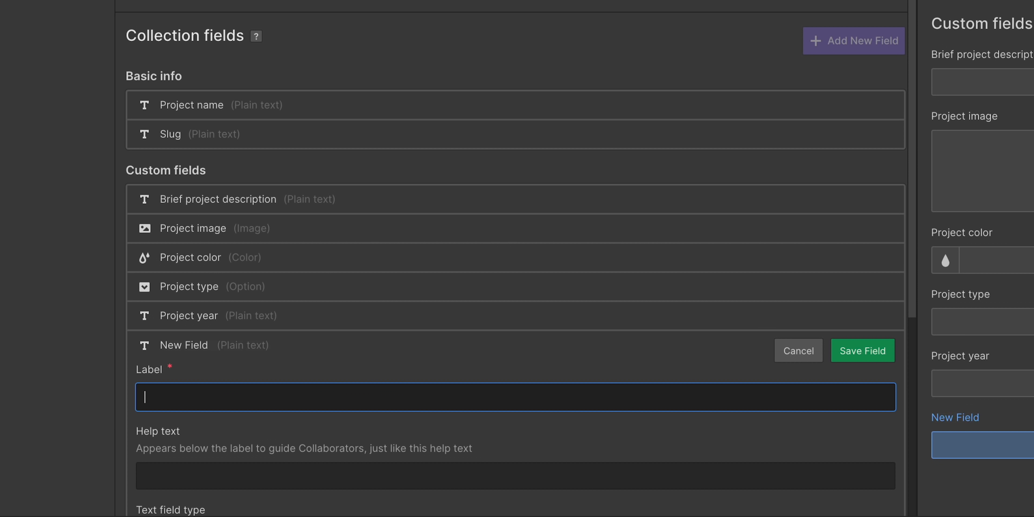
text(Proje)
key(super+a)
text(C)
key(BackSpace)
text(Client name)
key(Return)
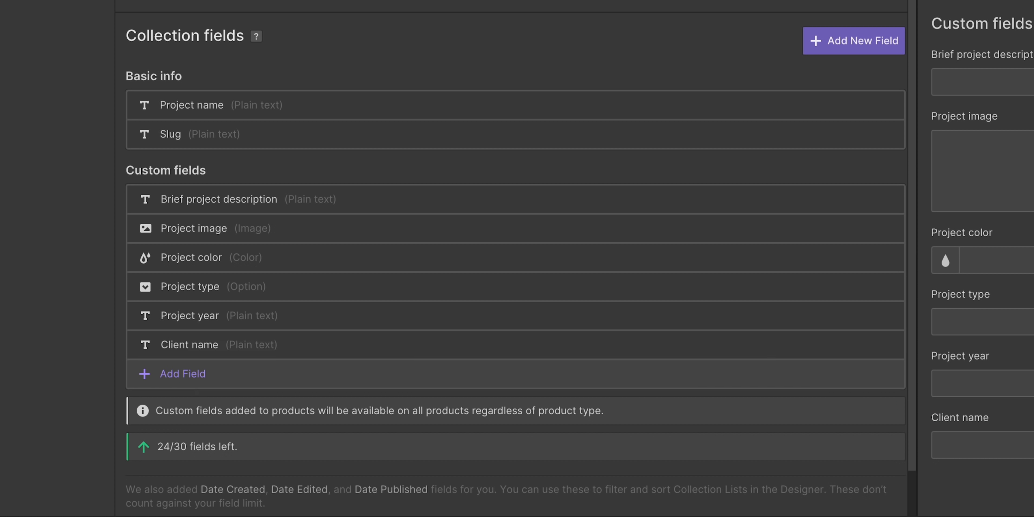
Add a Rich text field 'Project details' and a Link field 'Project link'
click(199, 373)
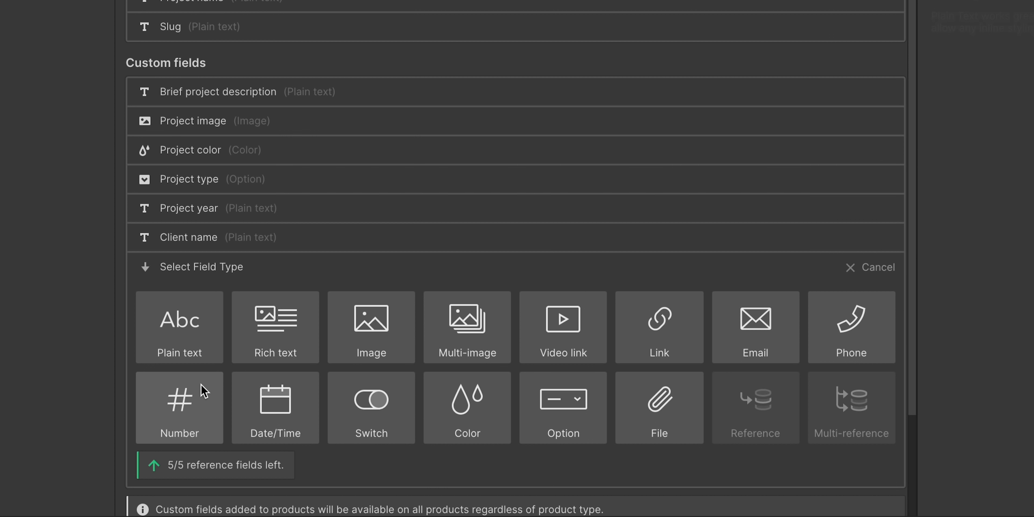
click(283, 343)
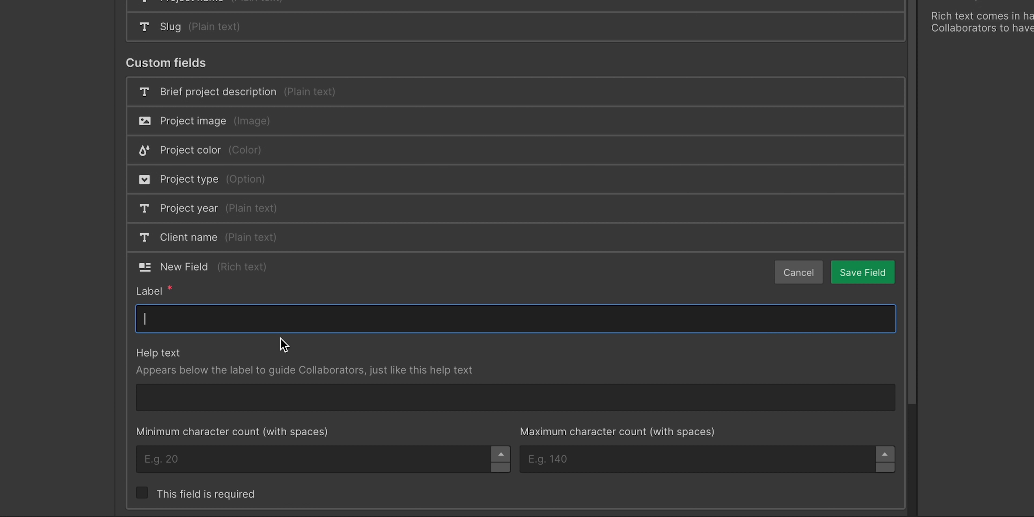
text(Project d)
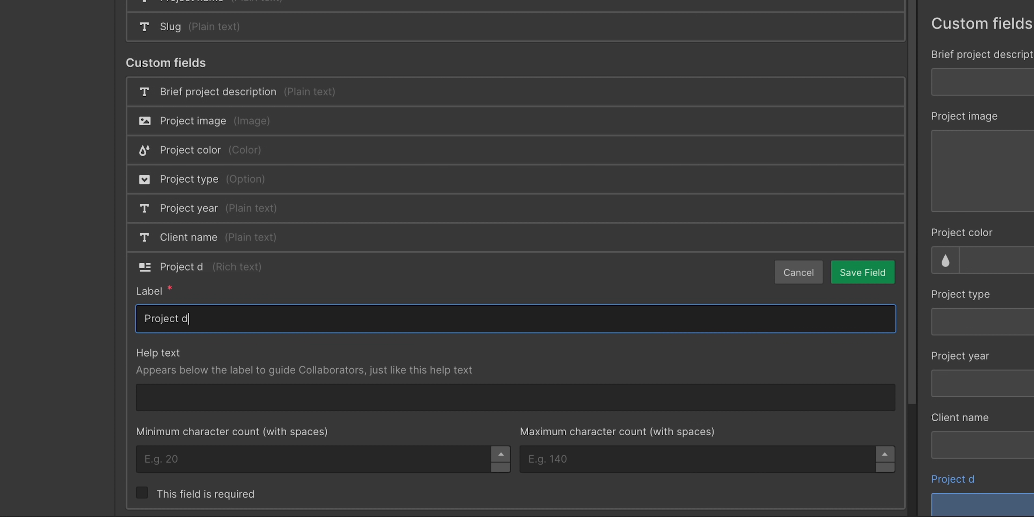
text(etails)
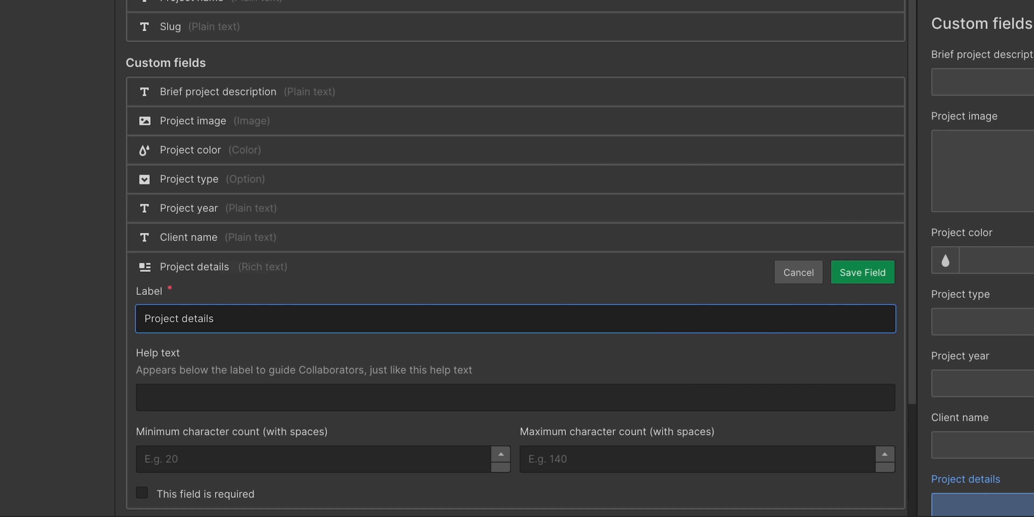
key(Return)
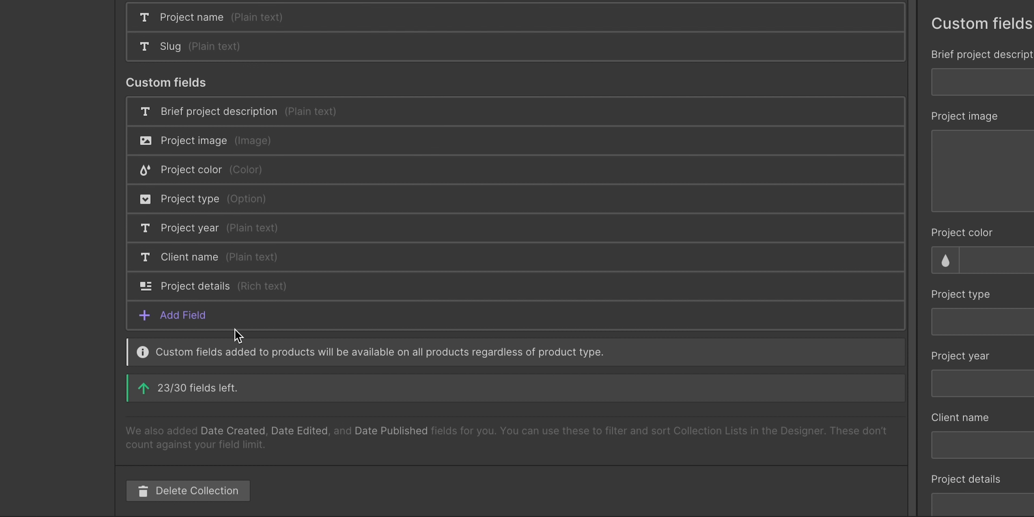
click(196, 320)
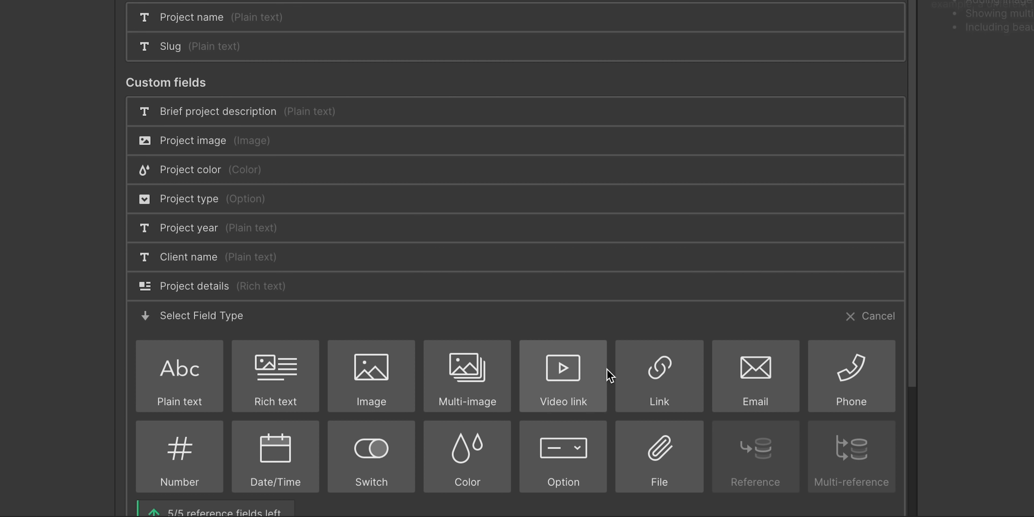
click(643, 374)
text(Project link)
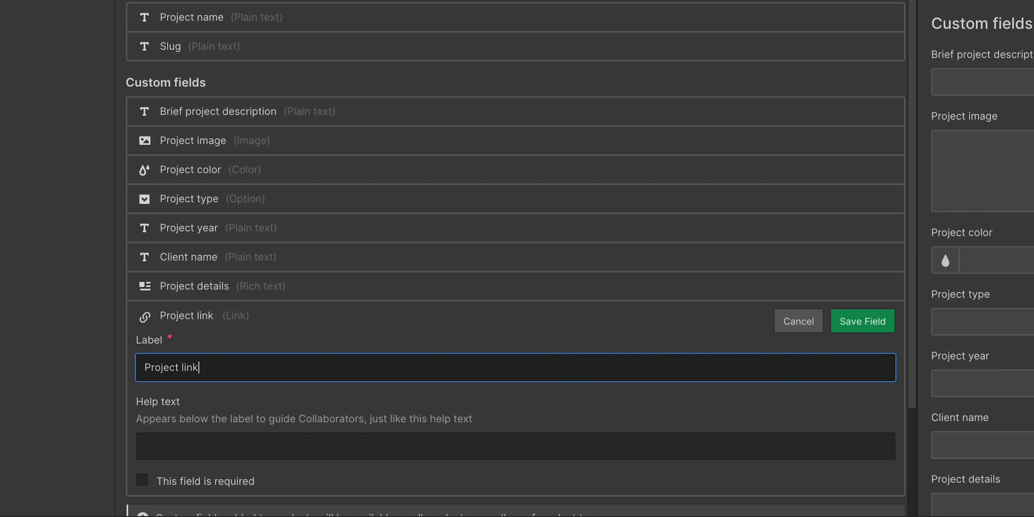
key(Return)
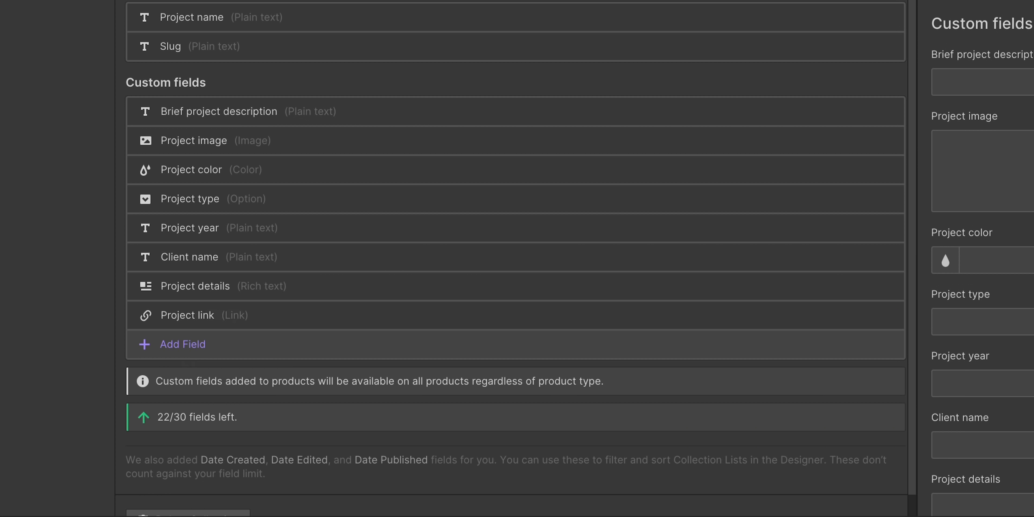
Add a Multi-image field named 'Project images'
click(283, 339)
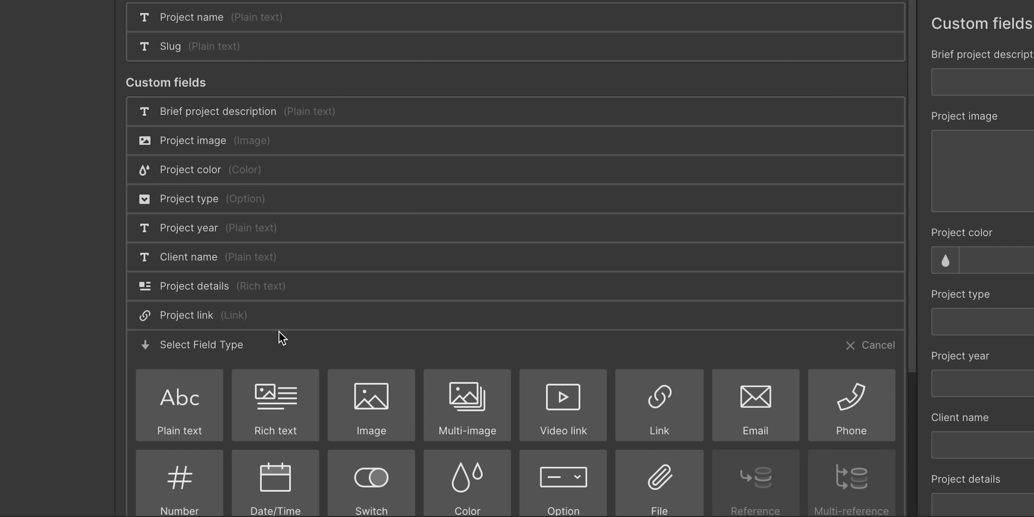
scroll(280, 333, down, 3)
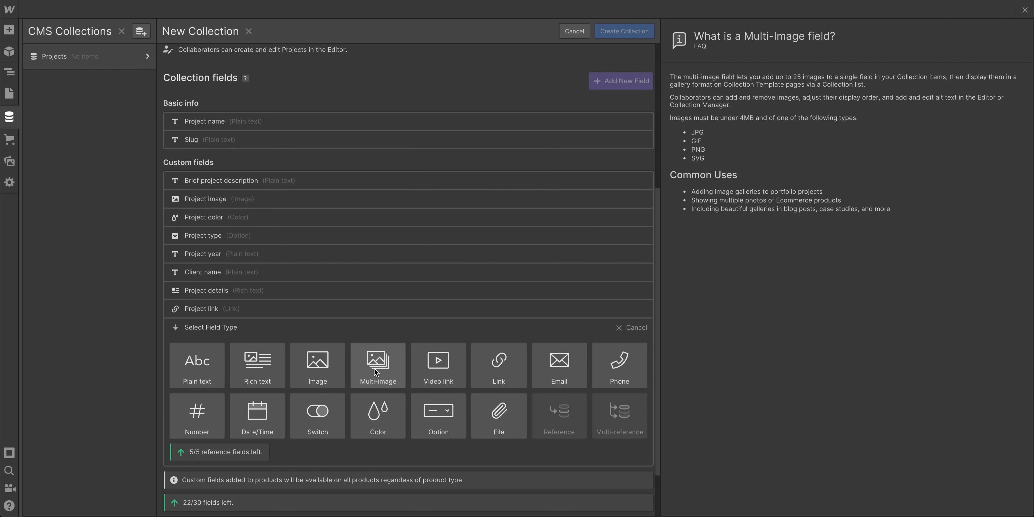
click(375, 368)
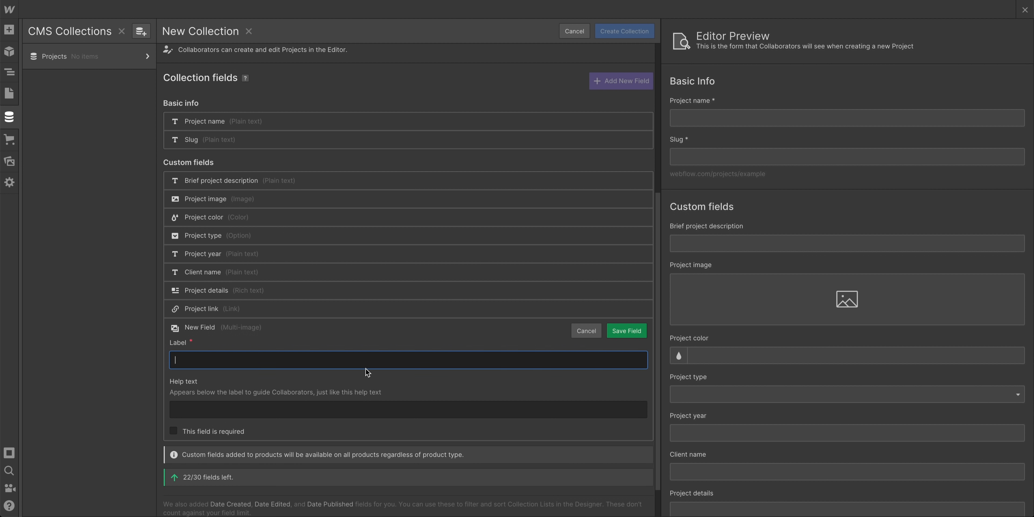
text(Project images)
key(Return)
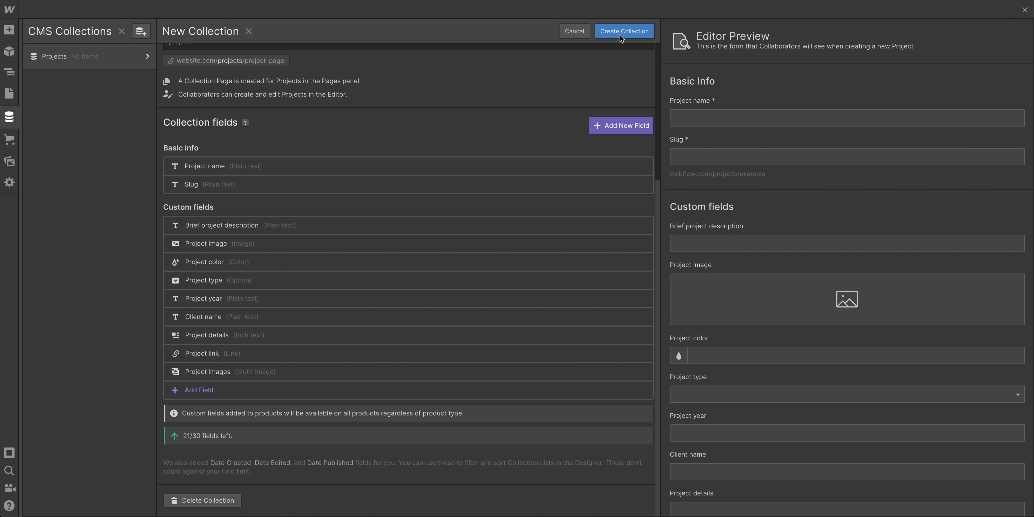
Create the Projects collection and start an 'Investment app' item with its pasted brief description
click(620, 34)
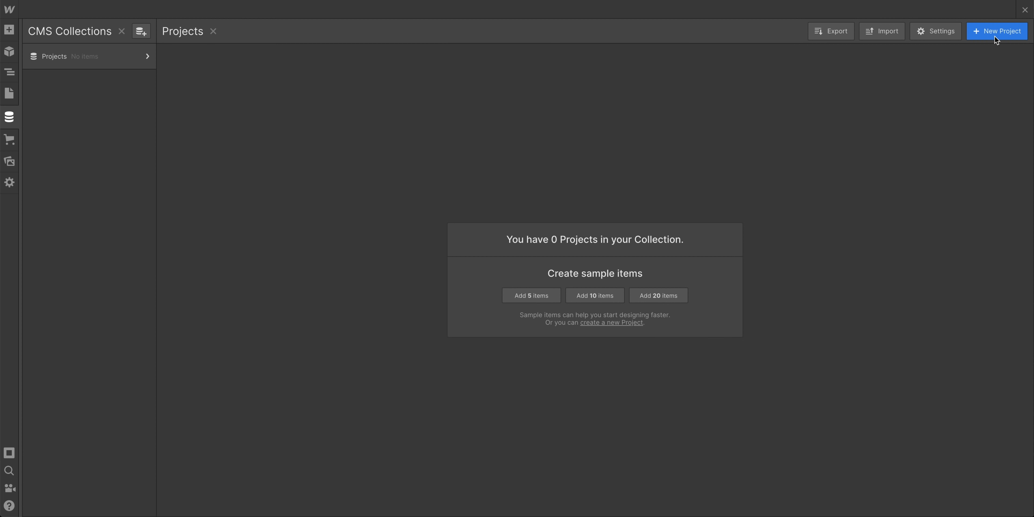
click(994, 35)
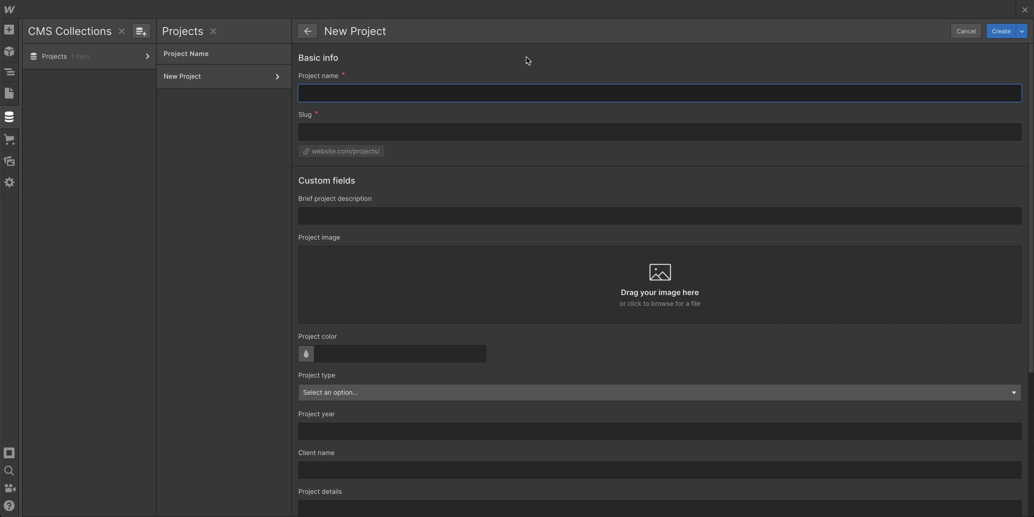
text(Investment app)
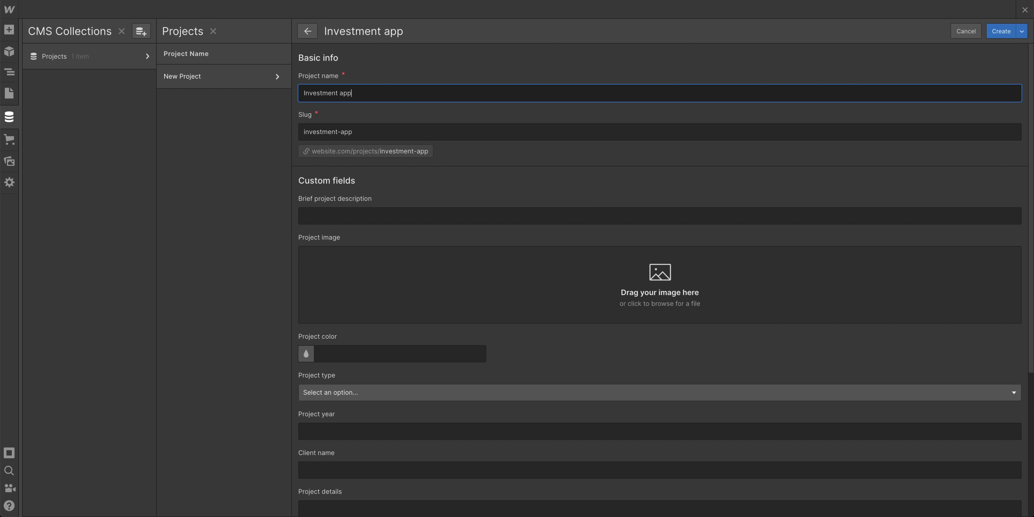
key(Tab)
key(Tab)
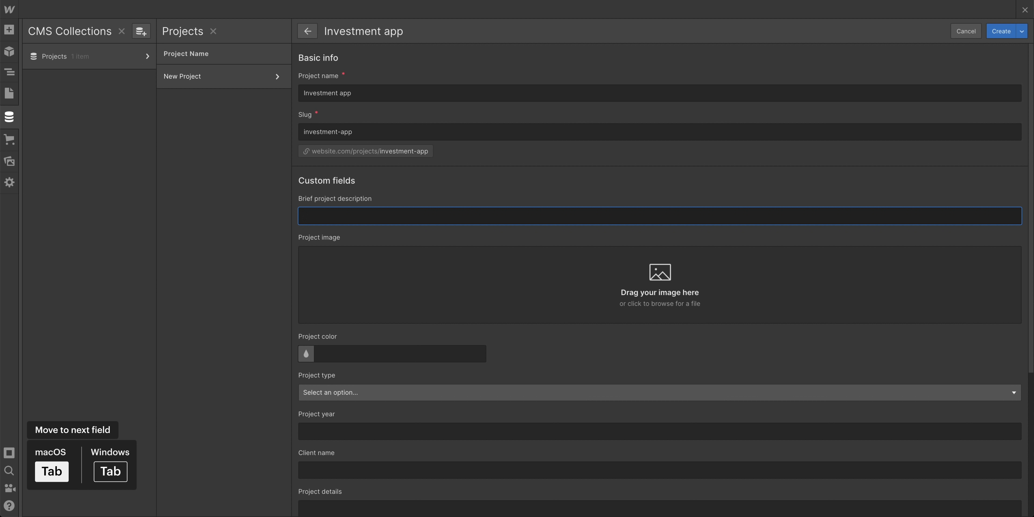
text(I worked with the team at NewStar Dollars to design UX patterns for their new investment app that launches this year.)
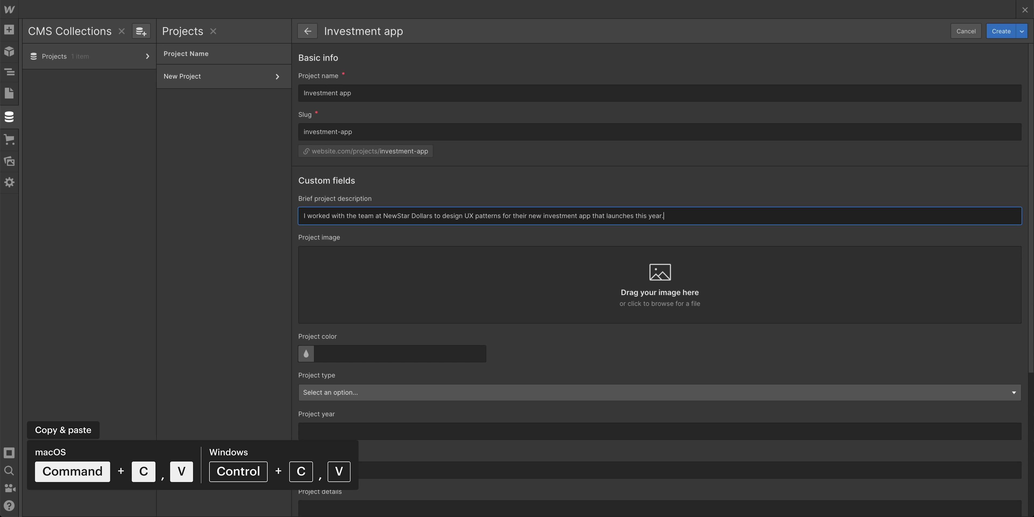
Upload Blue-rock.jpg from the Investment app folder as the project image
drag(1033, 351, 928, 309)
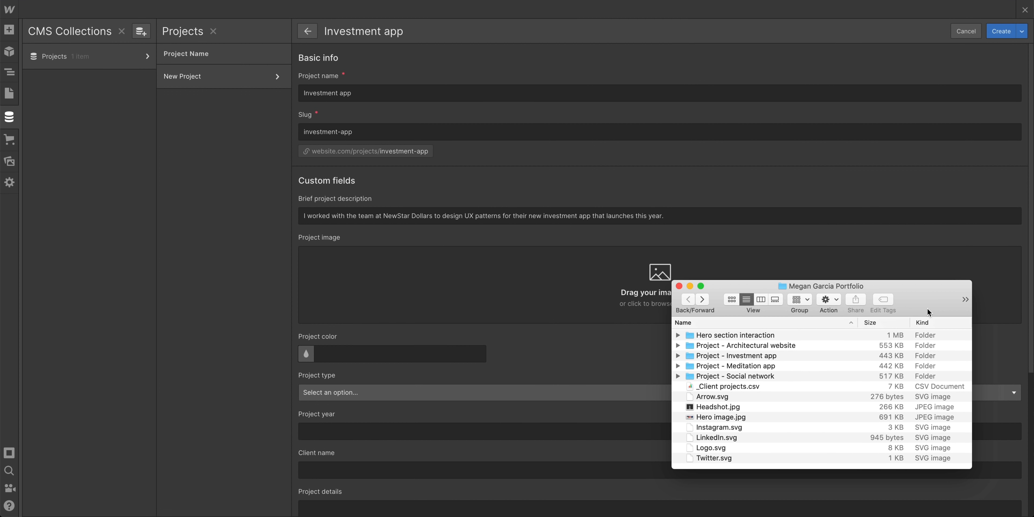
double_click(745, 357)
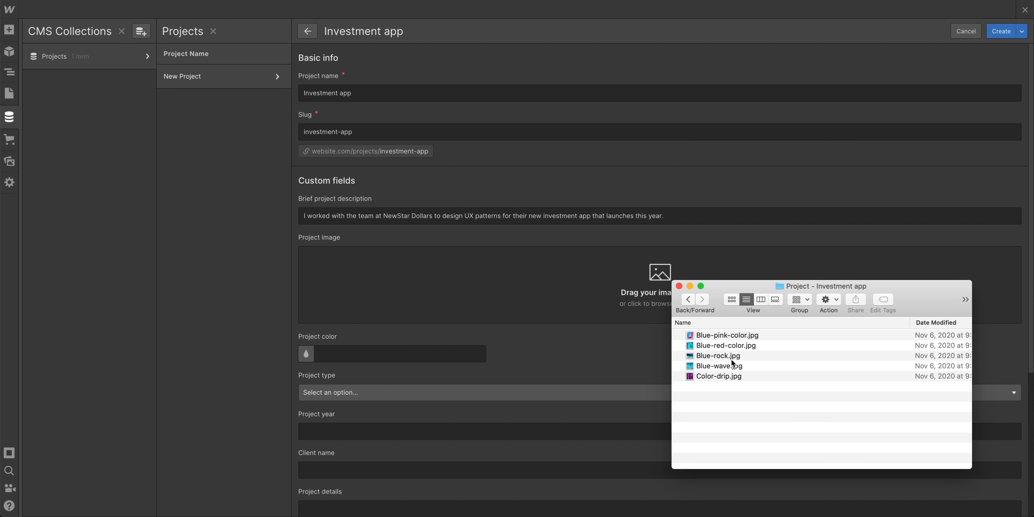
drag(728, 356, 563, 301)
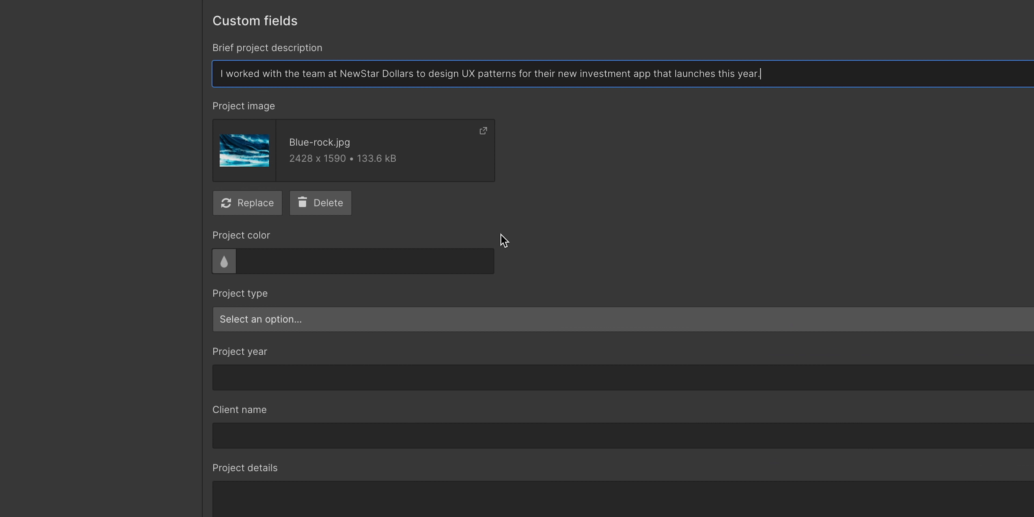
Set the project color to #137298 and the project type to UX design
click(465, 336)
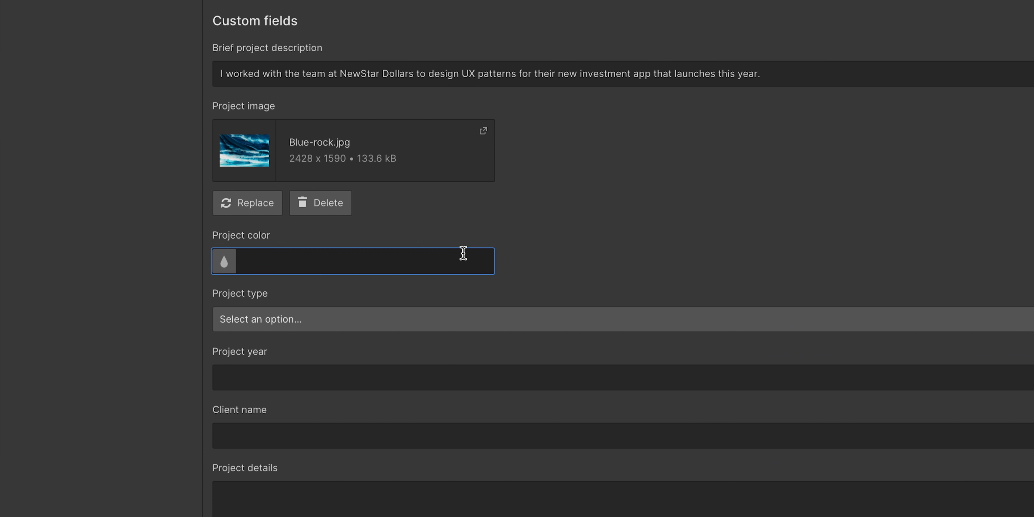
text(#137298)
click(287, 318)
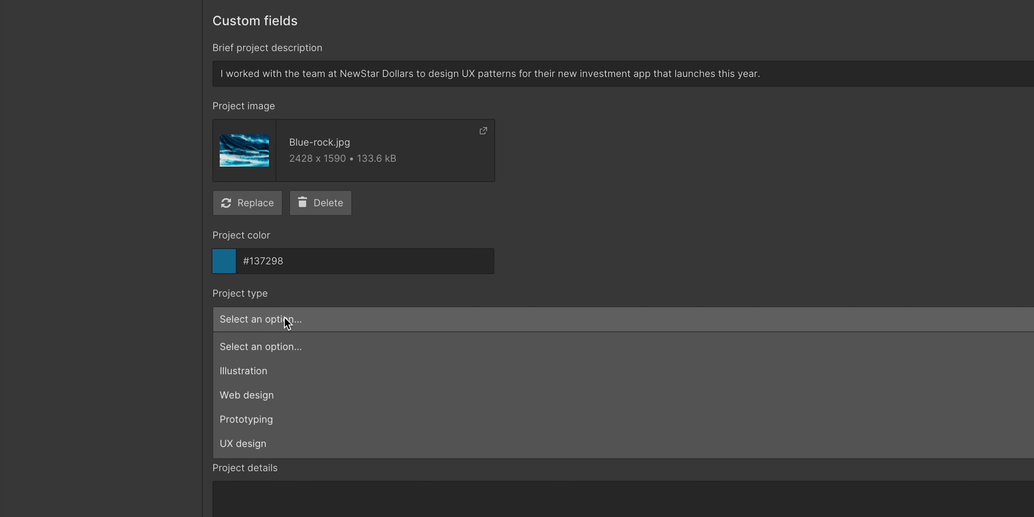
click(257, 441)
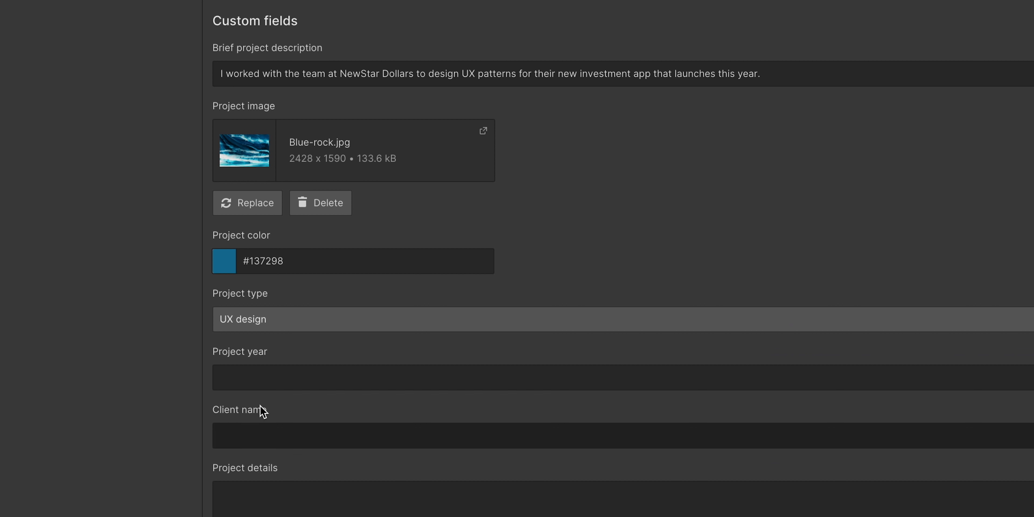
click(263, 372)
text(2021)
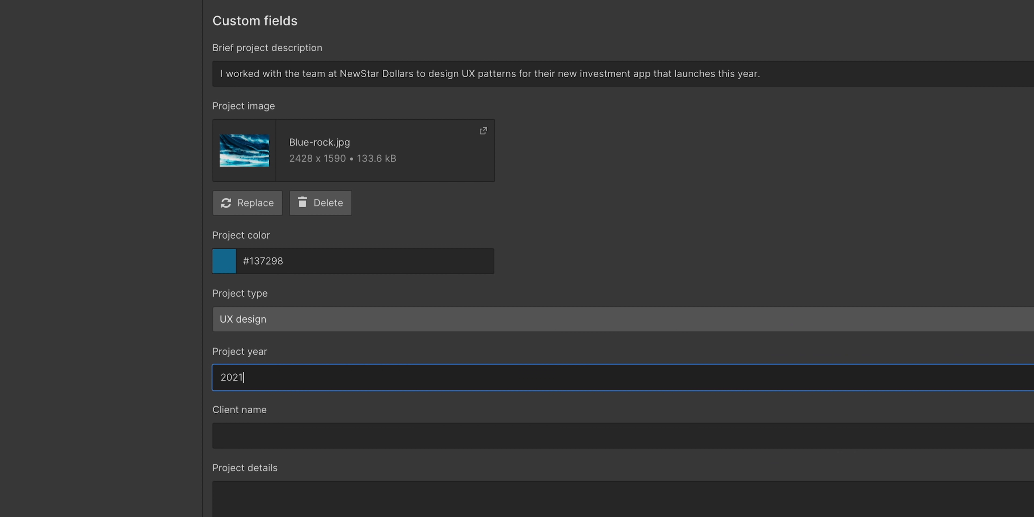
key(Tab)
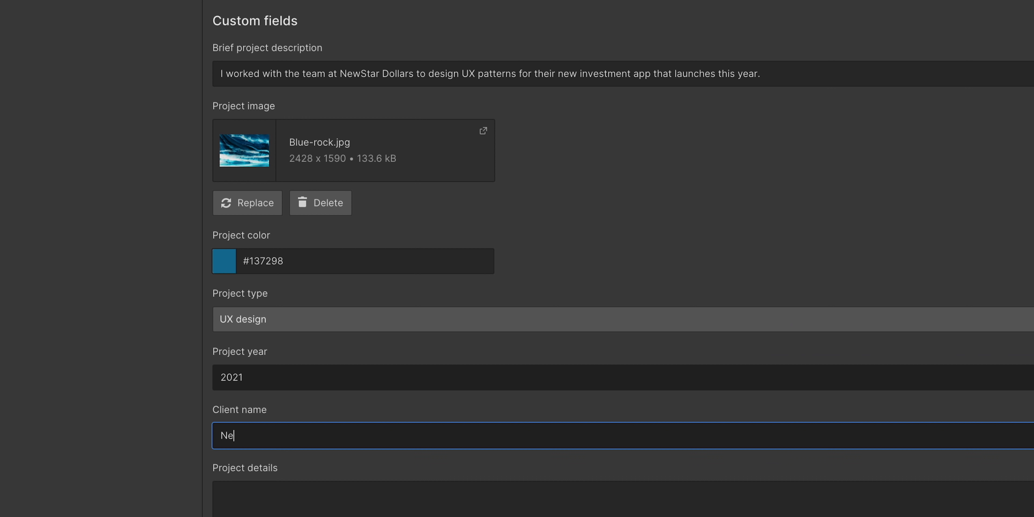
text(NewStar Dollars)
key(Tab)
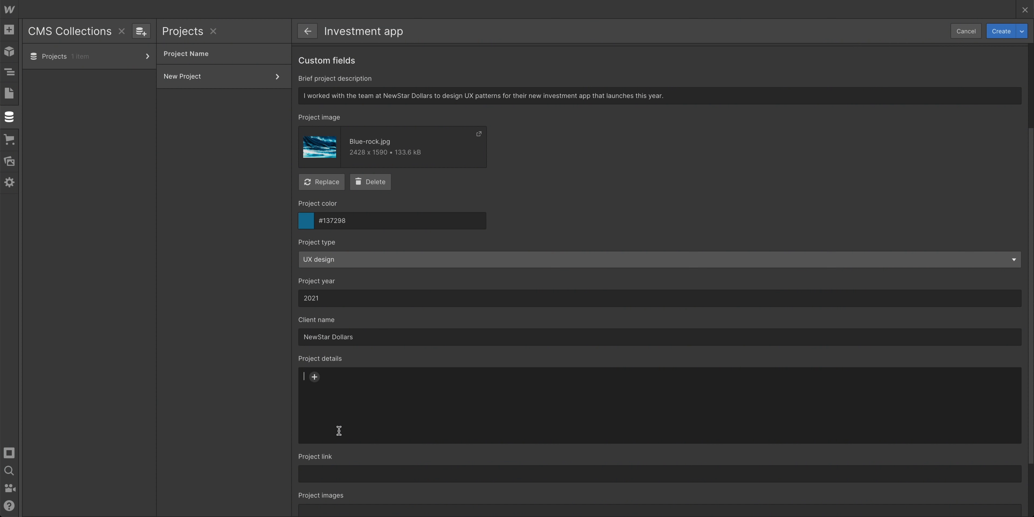
text(Ut consequat semper viverra nam libero. Donec ultrices tincidunt arcu non sodales neque sodales ut. Urna porttitor rhoncus dolor purus non enim praesent elementum facilisis. Eleifend donec pretium vulputate sapien nec. Dignissim enim sit amet venenatis urna. Nibh venenatis cras sed felis eget. Sit amet cursus sit amet dictum sit amet. Morbi tristique senectus et netus et malesuada fames ac. Nulla at volutpat diam ut venenatis. Ornare massa eget egestas purus viverra accumsan in. Tellus rutrum tellus pellentesque eu tincidunt tortor aliquam nulla. Metus aliquam eleifend mi in nulla posuere. Sed sed risus pretium quam vulputate dignissim. Lectus urna duis convallis convallis tellus. Malesuada pellentesque elit eget gravida cum. Phasellus vestibulum lorem sed risus ultricies tristique. Condimentum vitae sapien pellentesque habitant morbi tristique senectus et netus. Aliquet enim tortor at auctor urna. Eros in cursus turpis massa tincidunt. Proin sagittis nisl rhoncus mattis rhoncus. Libero nunc consequat interdum varius sit amet mattis vulputate enim. Vulputate odio ut enim blandit volutpat maecenas volutpat blandit. Sit amet aliquam id diam maecenas ultricies mi eget. Pretium viverra suspendisse potenti nullam ac tortor.)
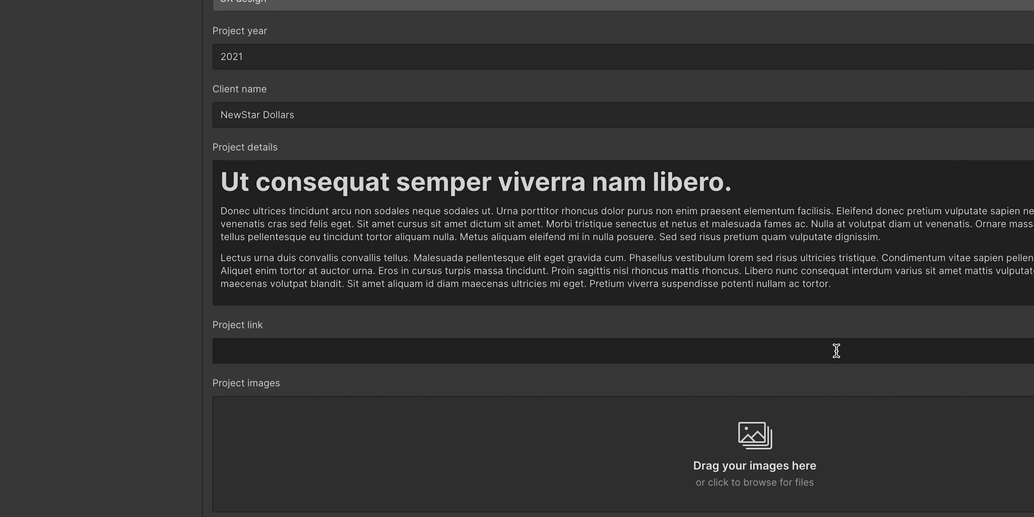
click(714, 495)
text(www.g)
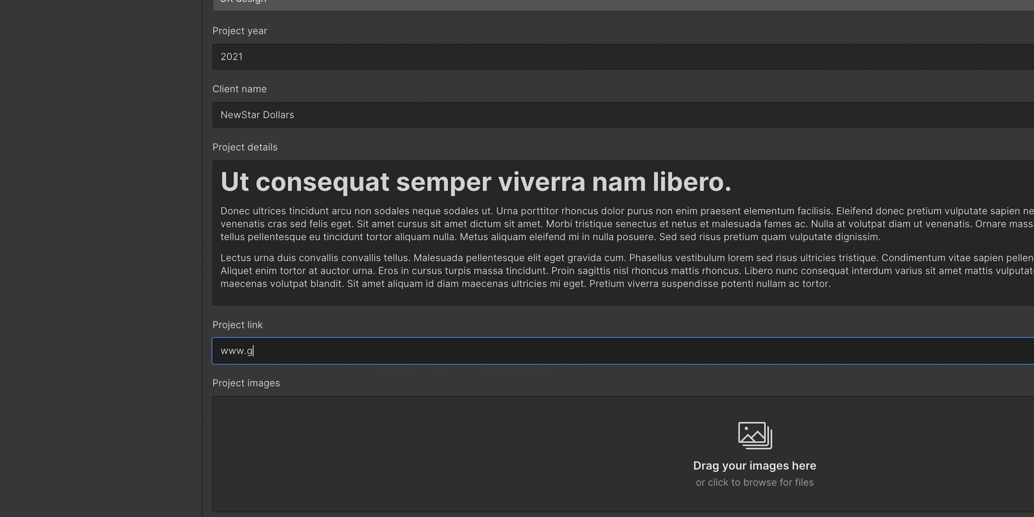
text(oogle.com)
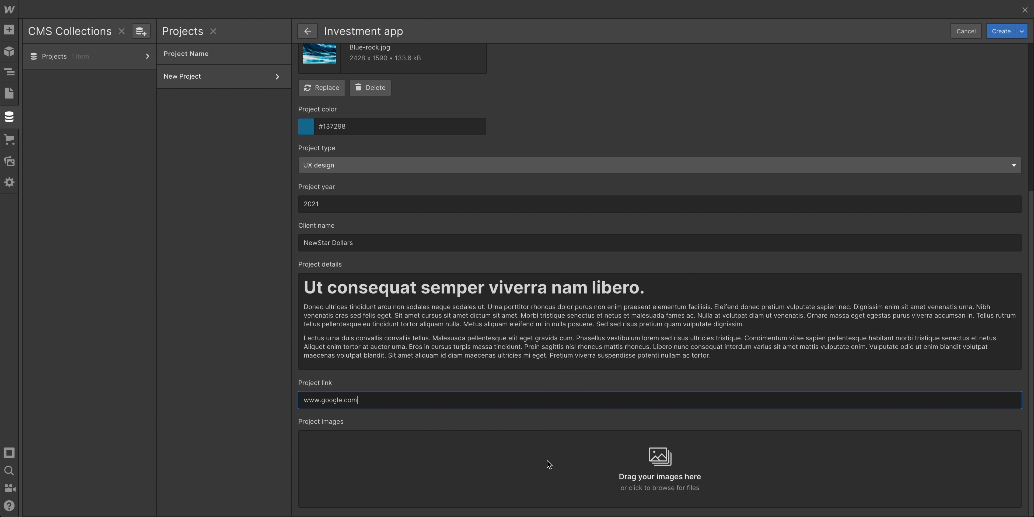
key(super+Tab)
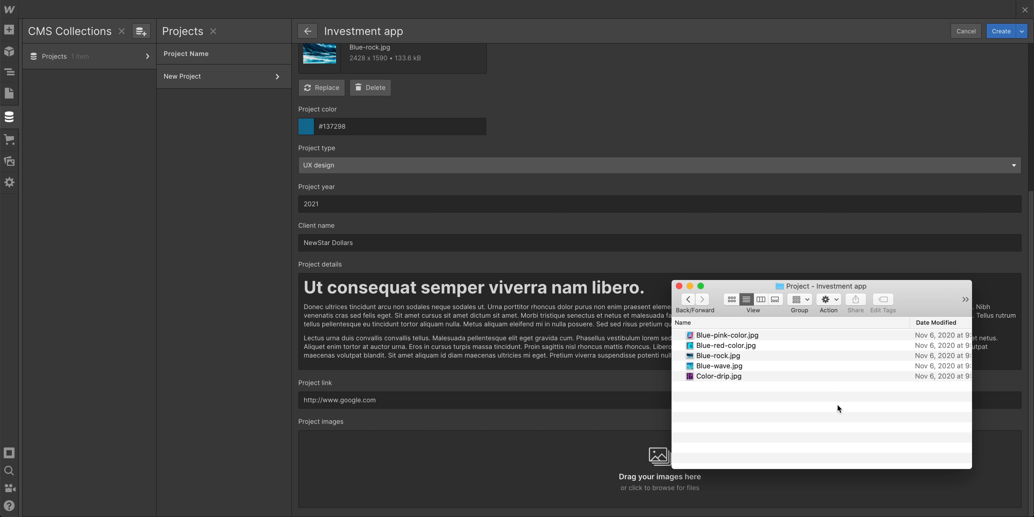
Add the four folder images, excluding Blue-rock.jpg, to the Project images gallery
drag(755, 402, 691, 316)
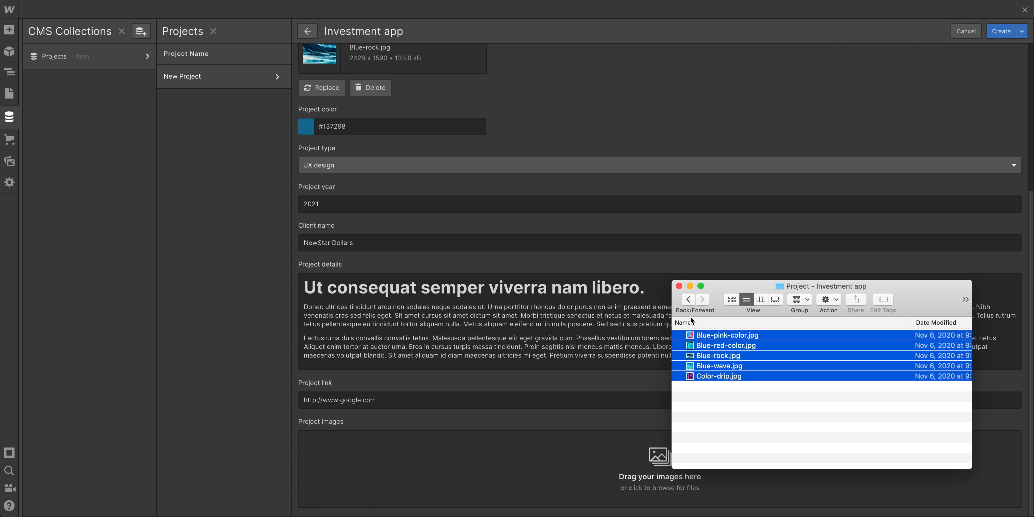
super+click(716, 351)
drag(756, 333, 517, 452)
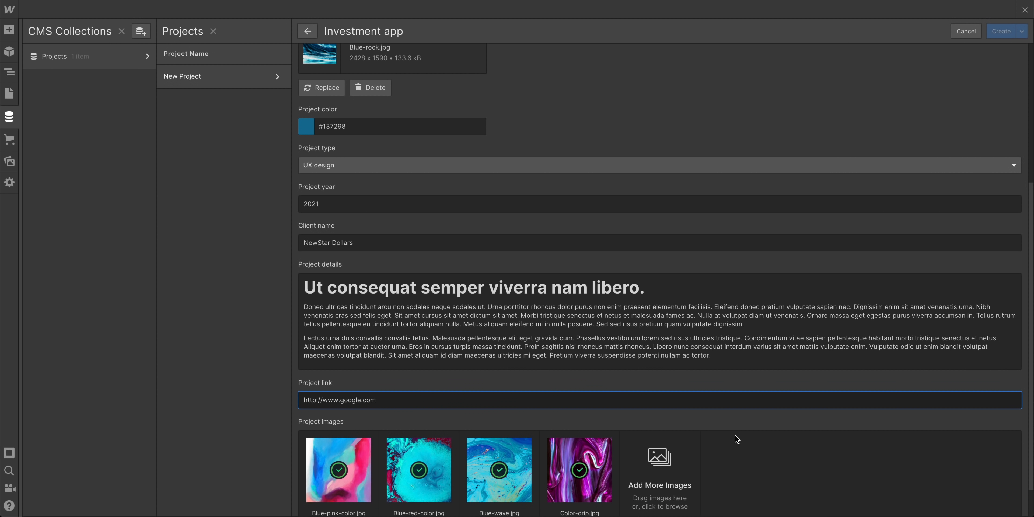
scroll(737, 439, down, 1)
scroll(420, 438, up, 3)
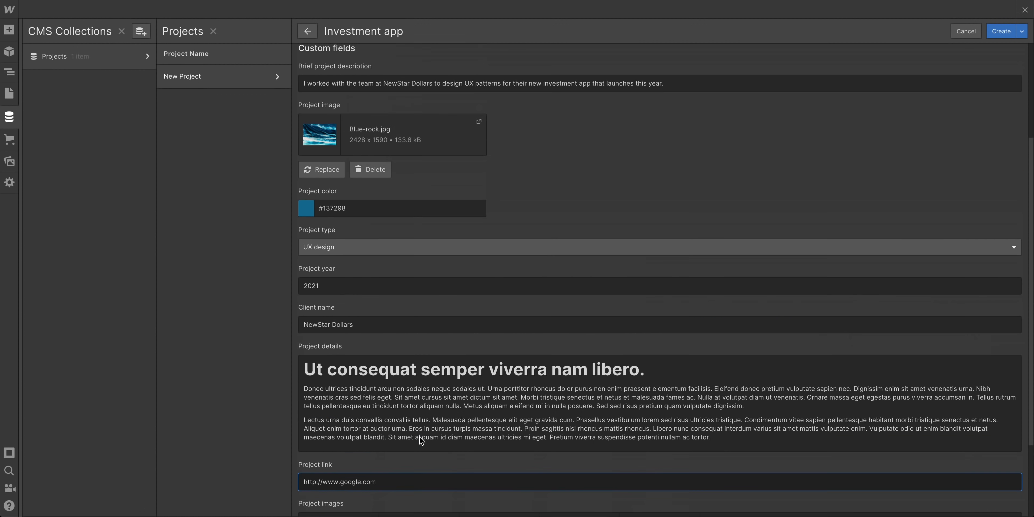
scroll(419, 436, down, 3)
Widen column A, clear the Investment app row, and move Meditation app website to row 2
scroll(403, 434, up, 5)
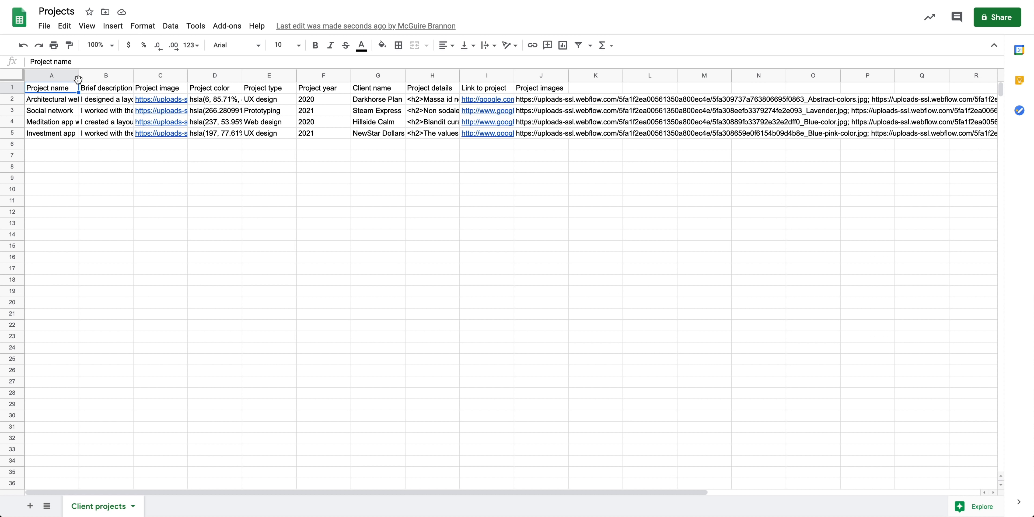
drag(79, 75, 352, 77)
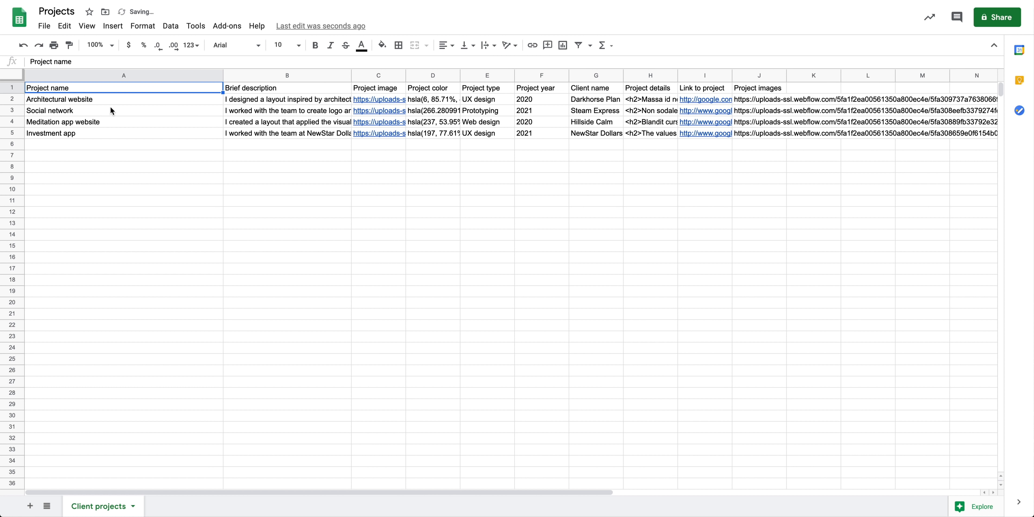
click(13, 133)
right_click(12, 132)
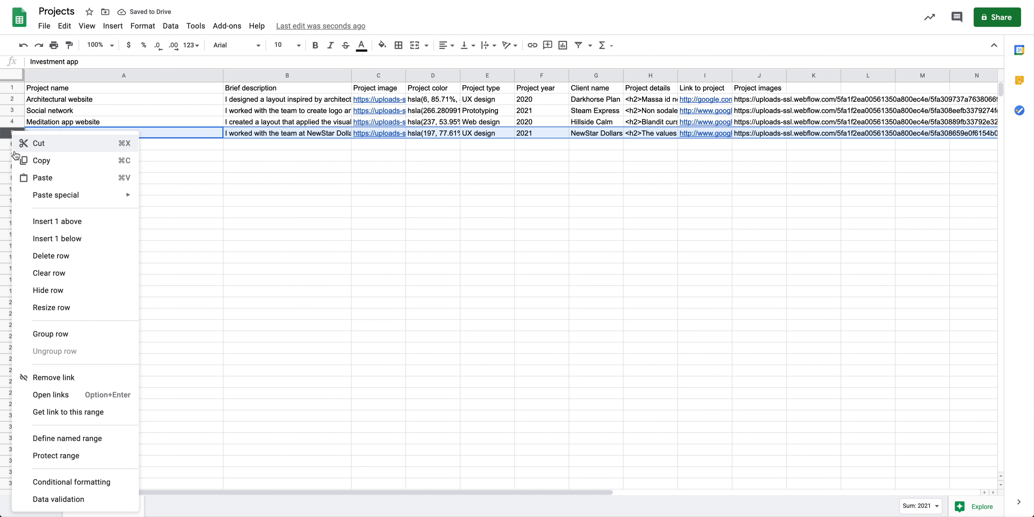
click(60, 265)
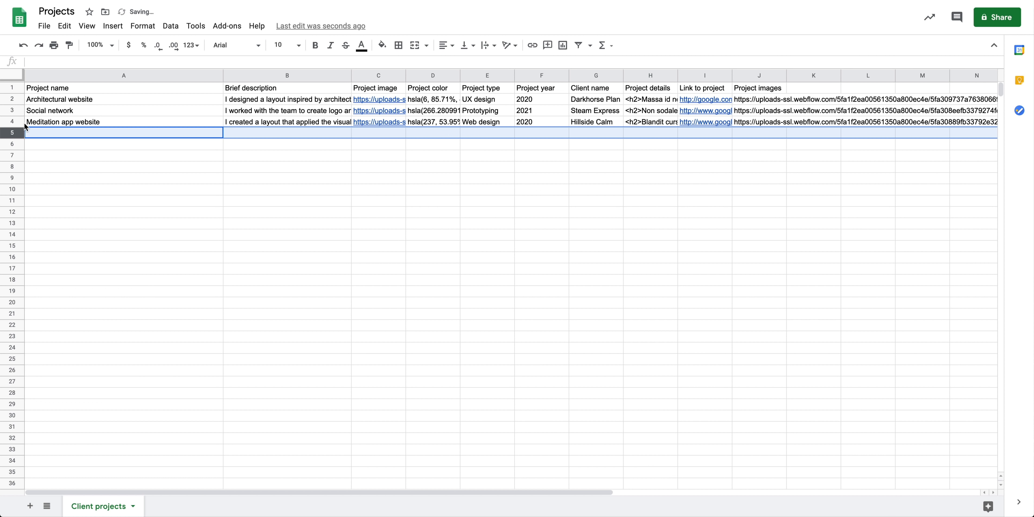
click(12, 123)
mouse_move(12, 123)
mouse_down()
mouse_move(12, 100)
mouse_move(11, 109)
mouse_up()
click(12, 122)
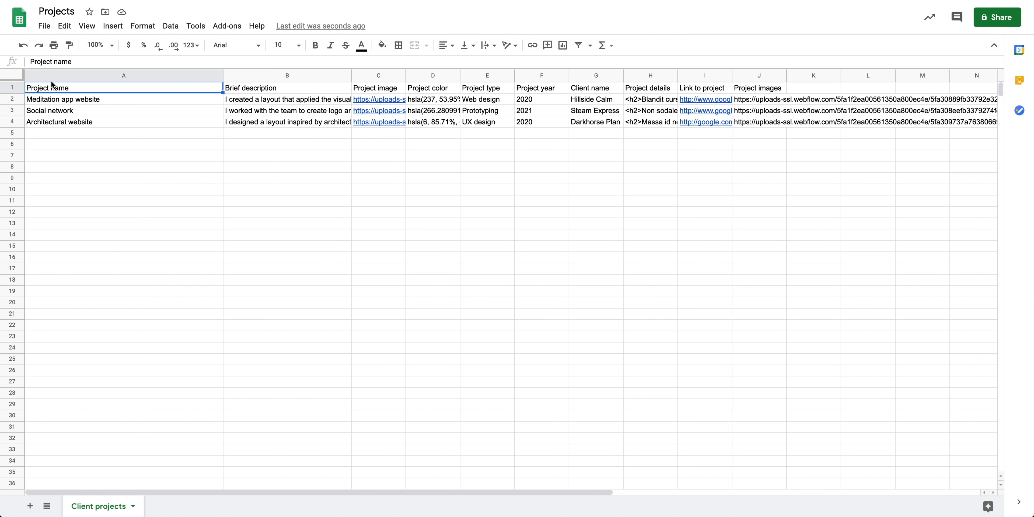
Download the sheet as a Comma-separated values (.csv) file
click(44, 26)
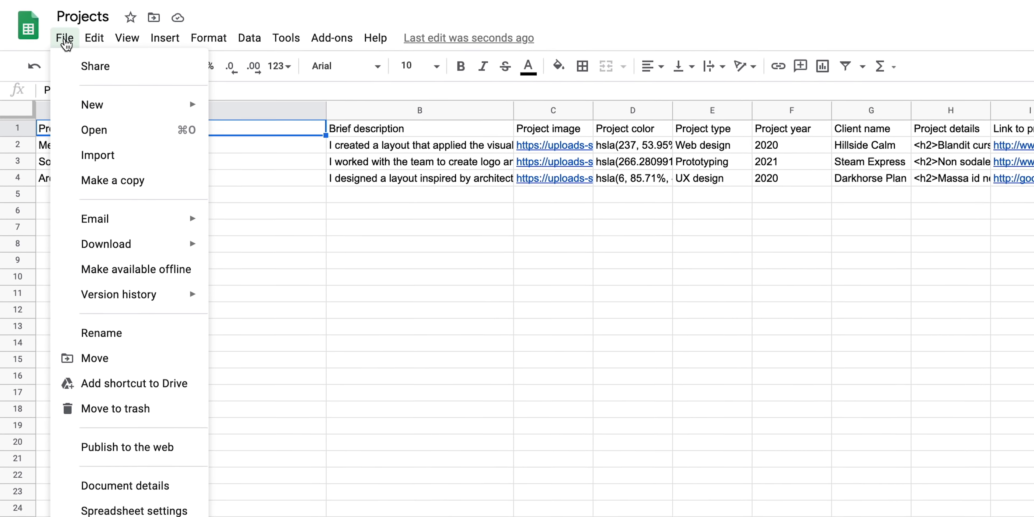
mouse_move(211, 256)
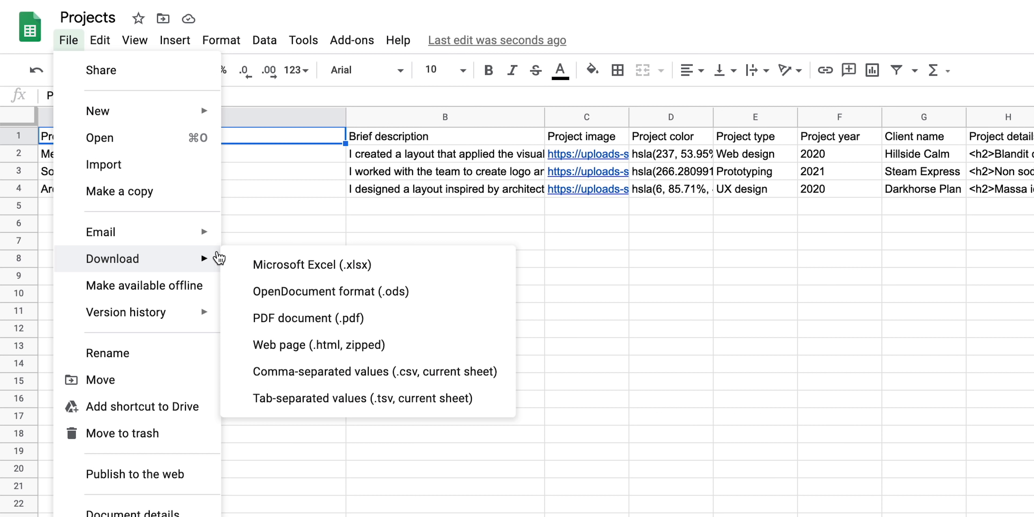
click(408, 377)
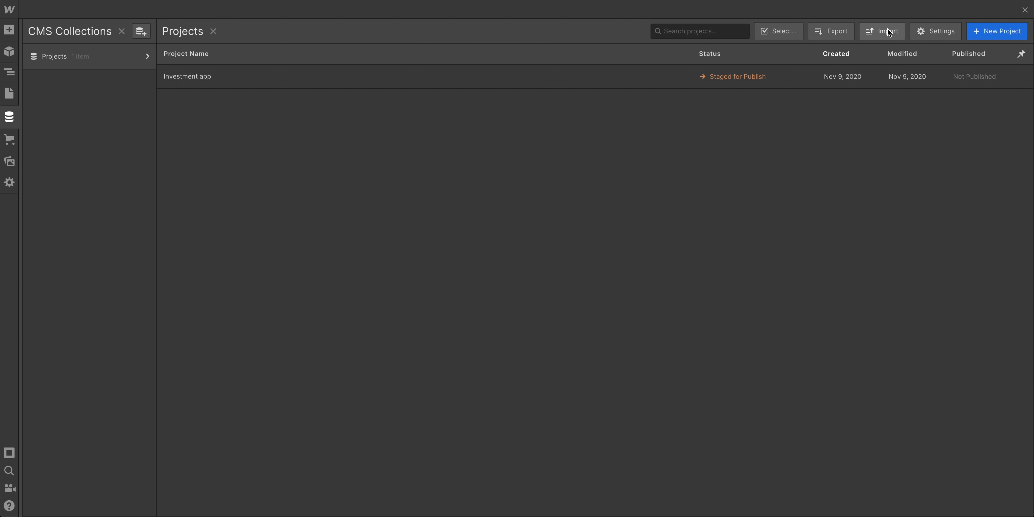
Start a CSV import into Projects and drop the downloaded CSV onto the upload area
click(888, 32)
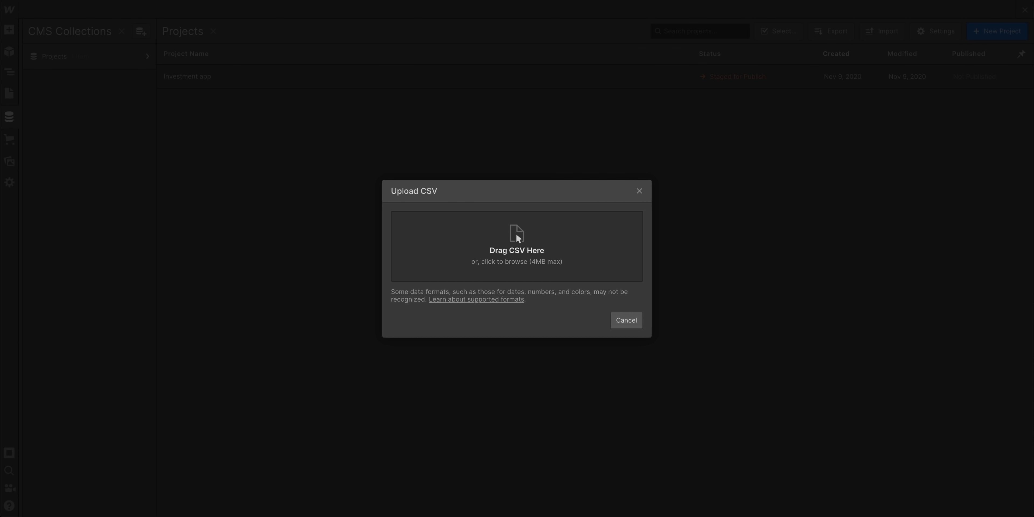
drag(953, 496, 540, 245)
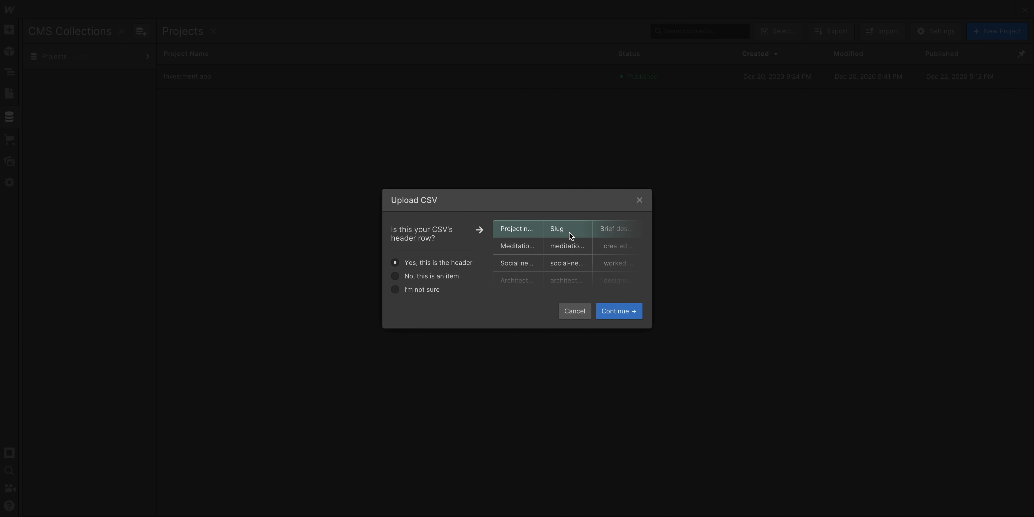
Confirm the header row and map Brief description to the Brief project description field
click(626, 313)
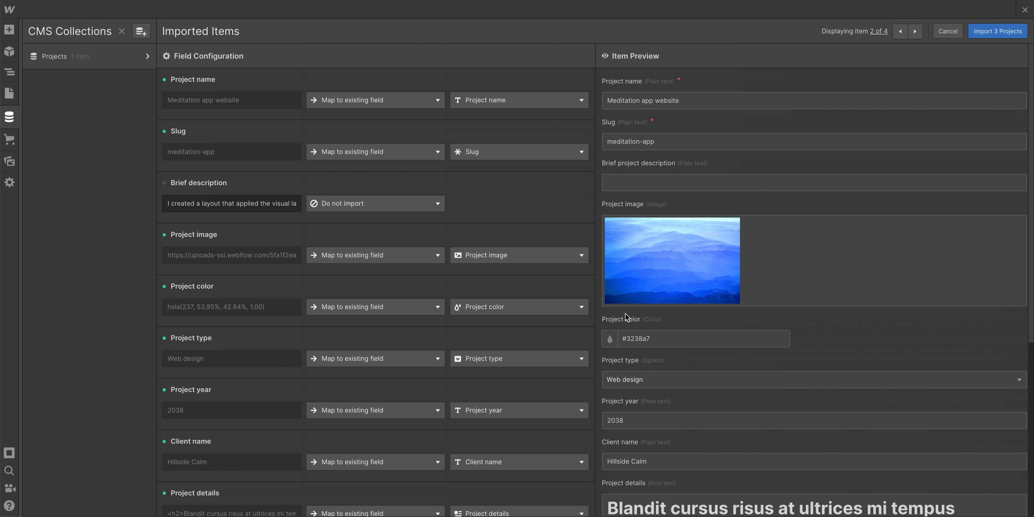
click(415, 209)
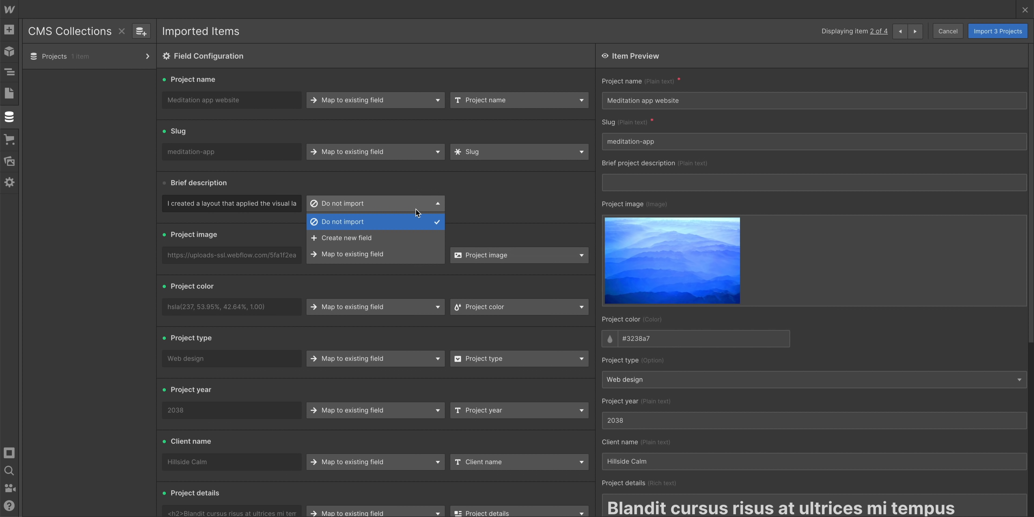
click(393, 254)
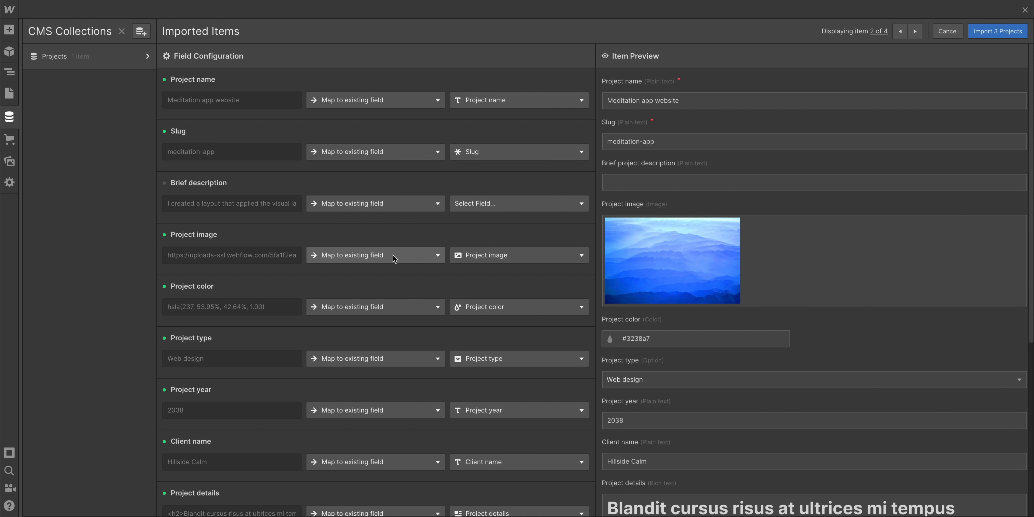
click(496, 205)
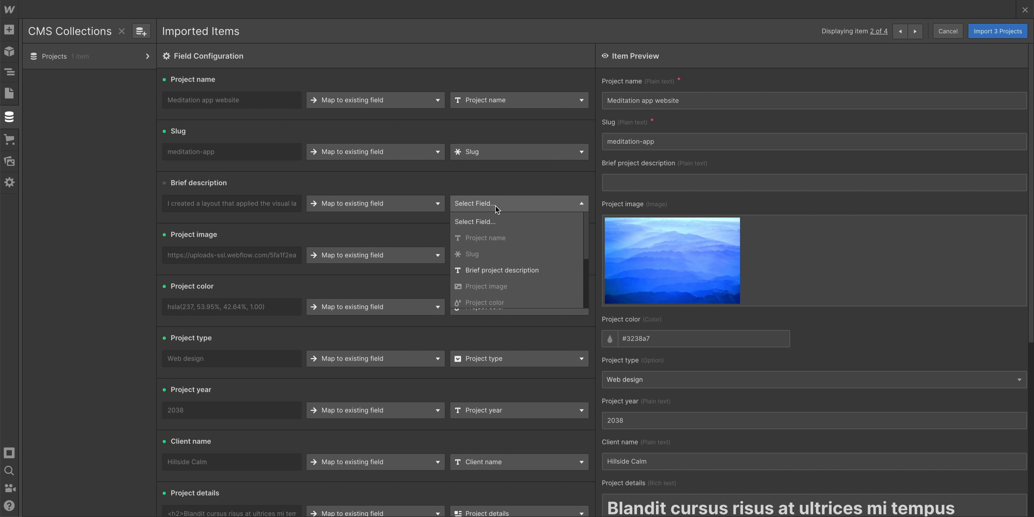
click(535, 272)
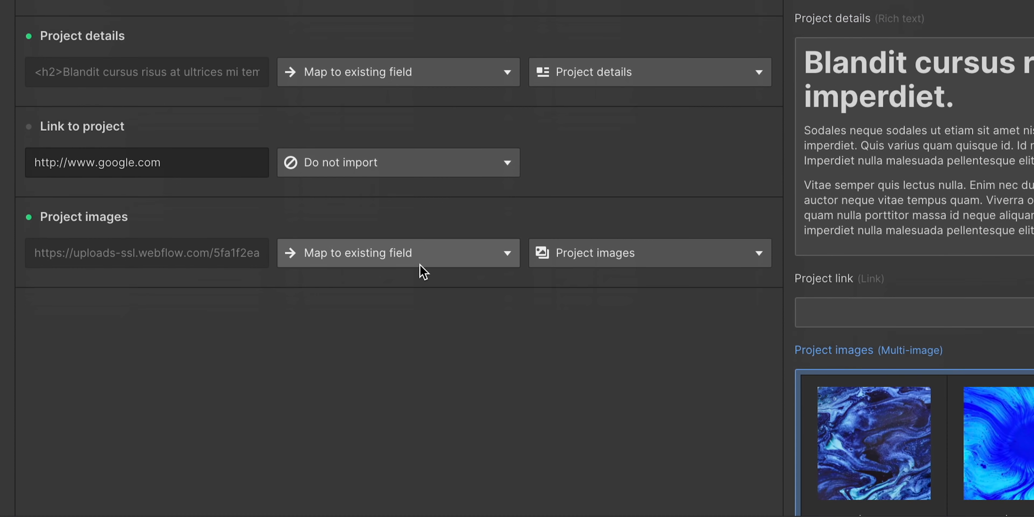
Map the Link to project column to the existing Project link field
scroll(420, 265, down, 1)
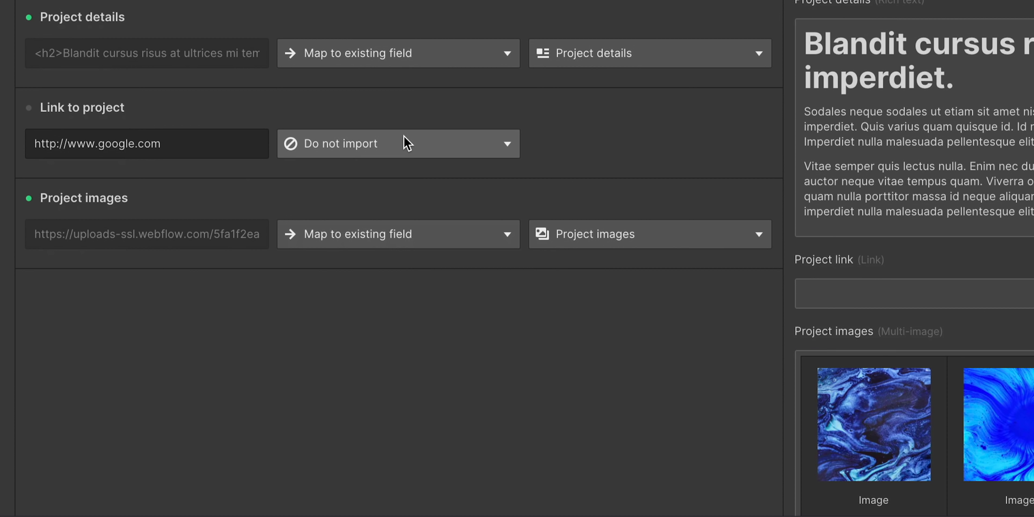
click(404, 137)
click(411, 232)
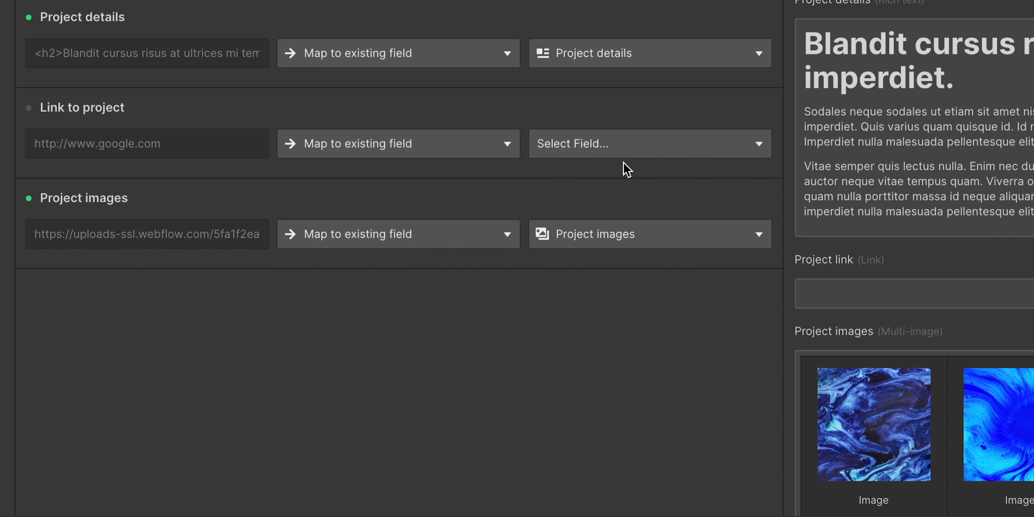
click(653, 154)
scroll(667, 213, down, 5)
click(645, 281)
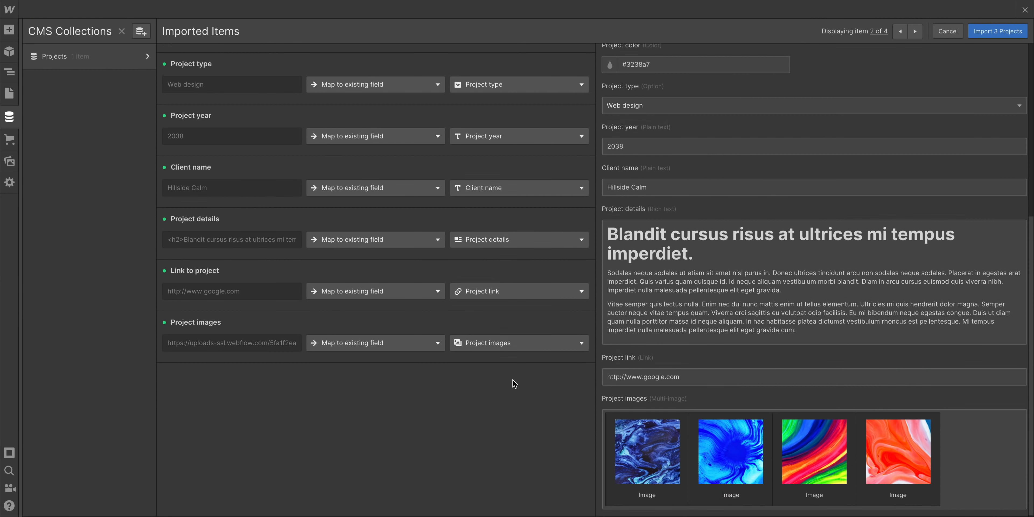
scroll(642, 301, up, 10)
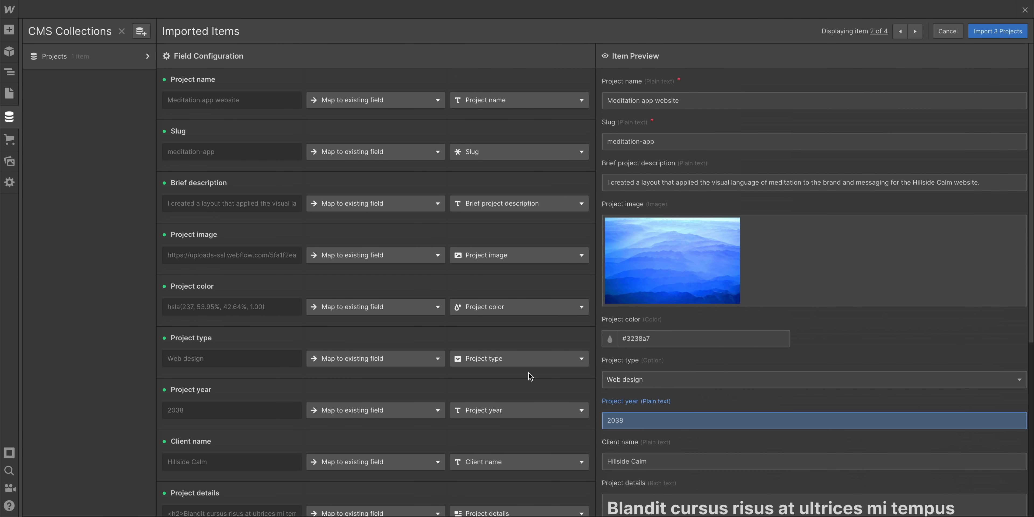
Import the three projects, then show the Project color, Project year and Brief project description columns
click(991, 32)
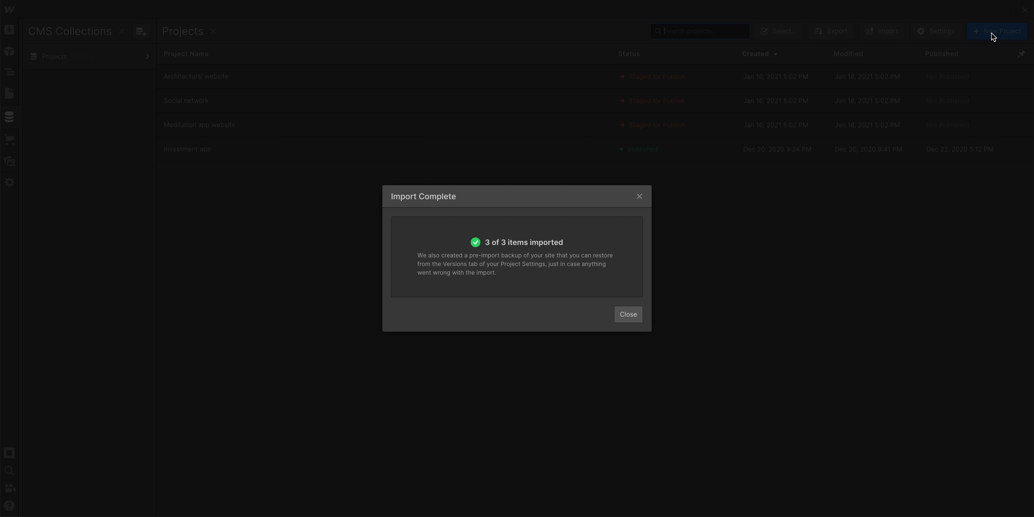
click(624, 310)
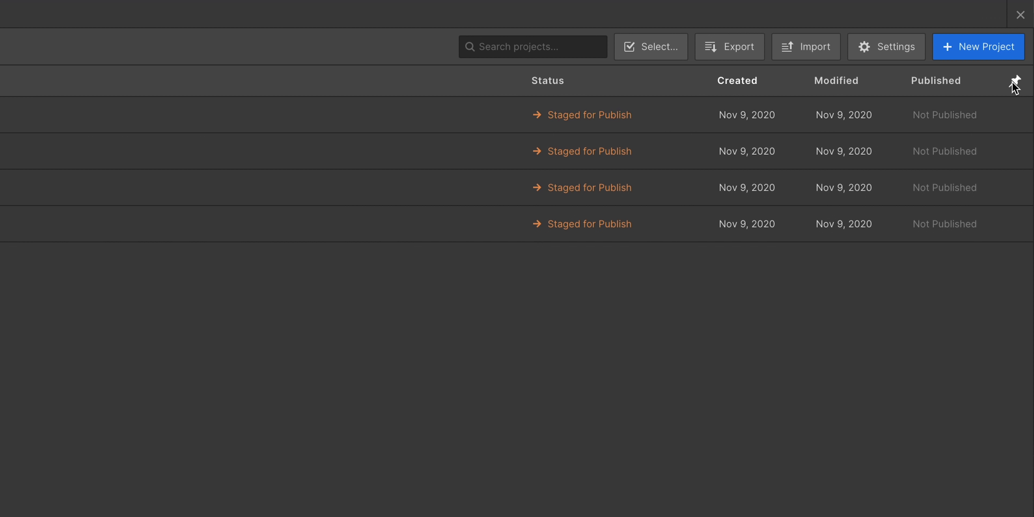
click(1015, 85)
click(969, 160)
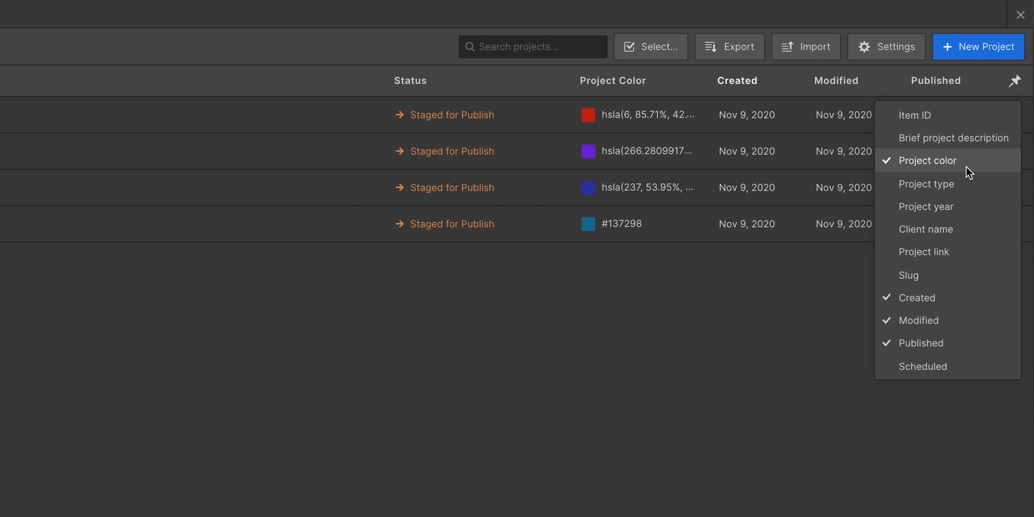
click(961, 206)
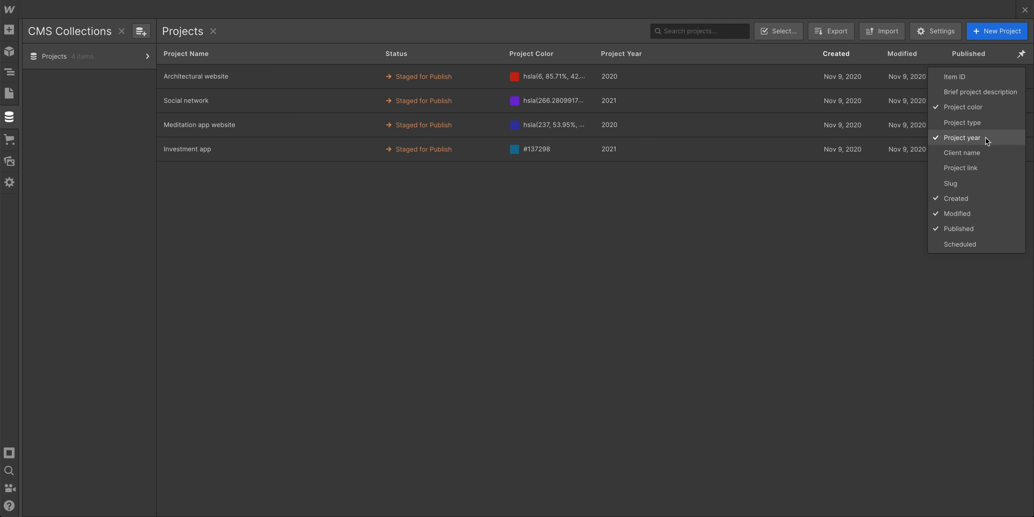
click(992, 170)
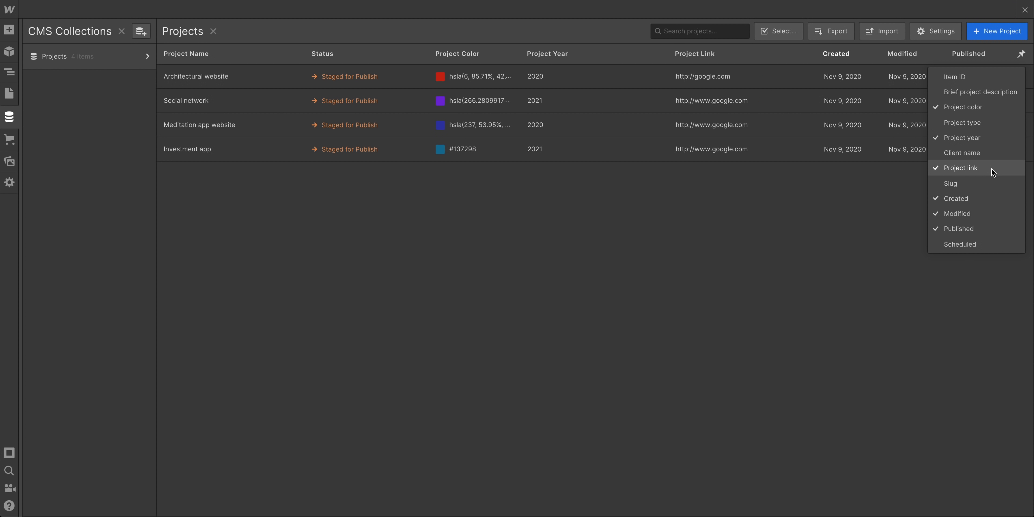
click(986, 169)
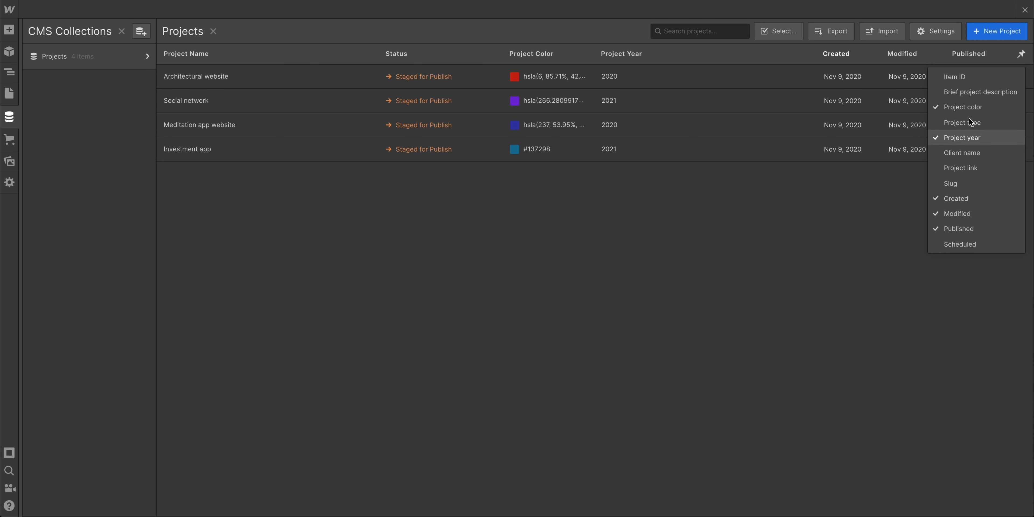
click(968, 92)
click(797, 189)
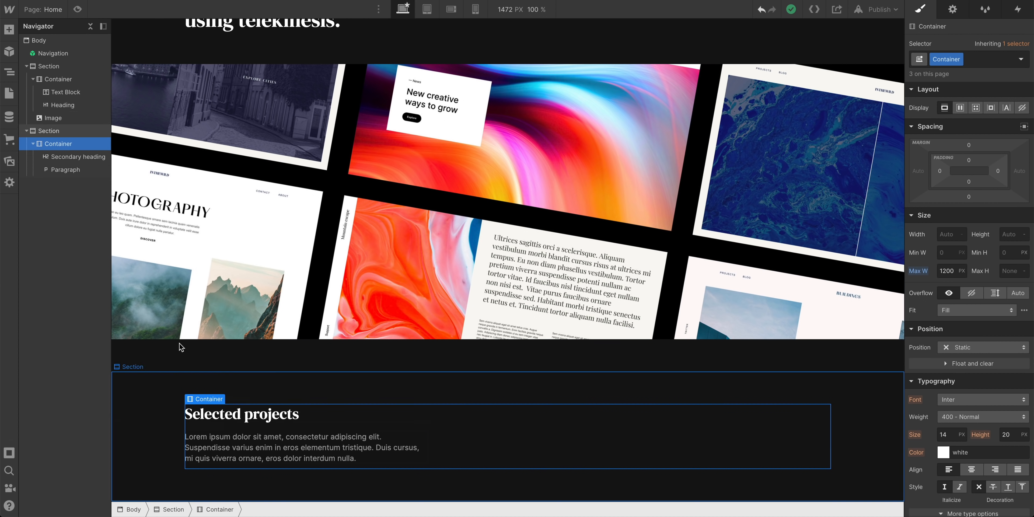
Add a Collection List under the Selected projects intro bound to Projects, showing its four items
click(9, 30)
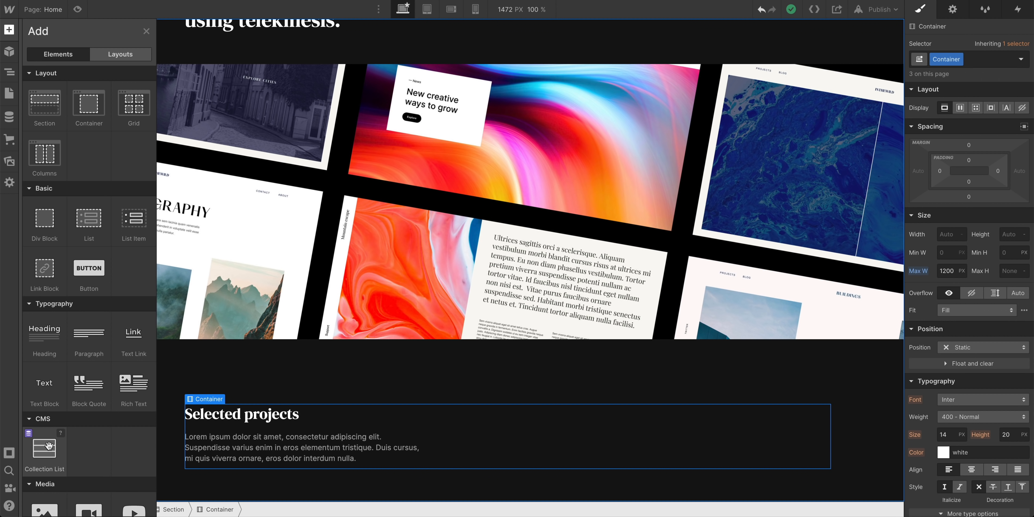
drag(48, 445, 316, 456)
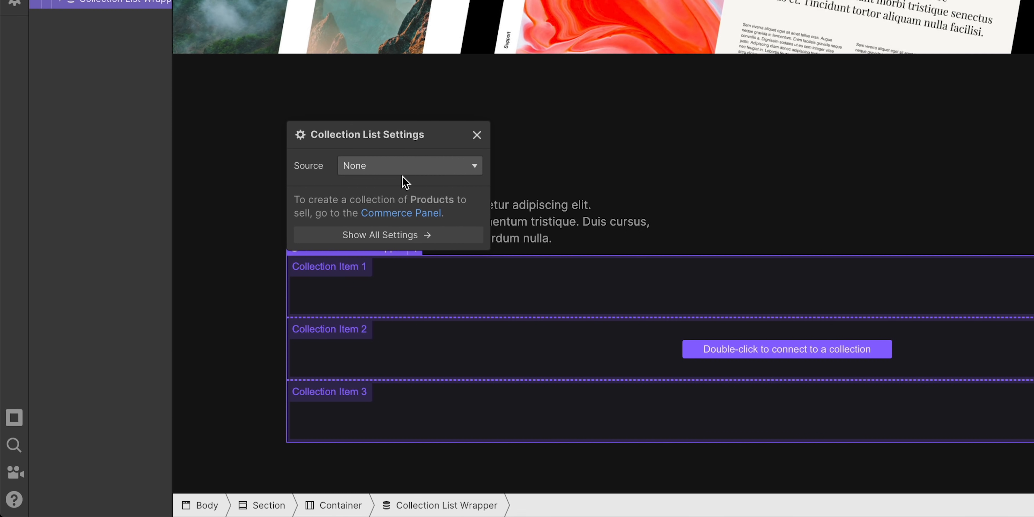
click(367, 163)
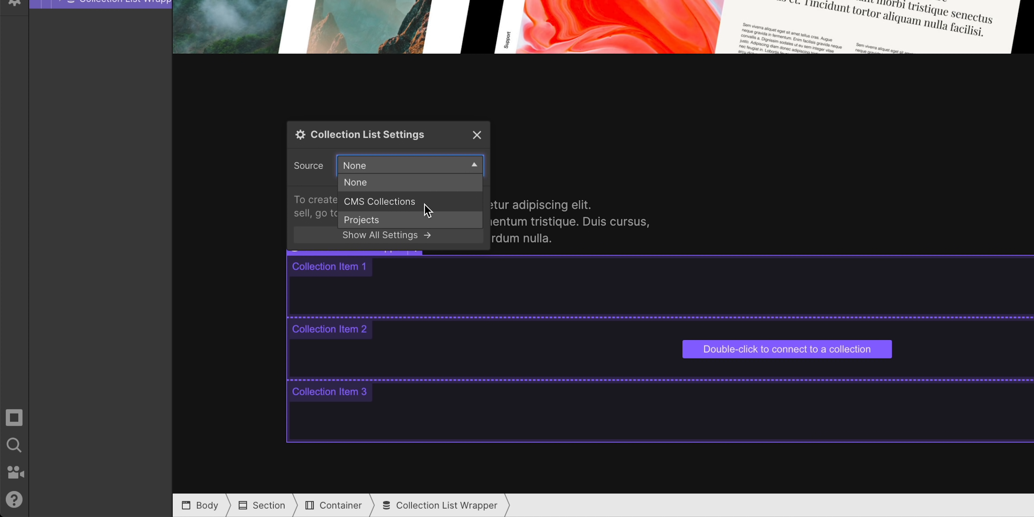
click(390, 221)
click(477, 102)
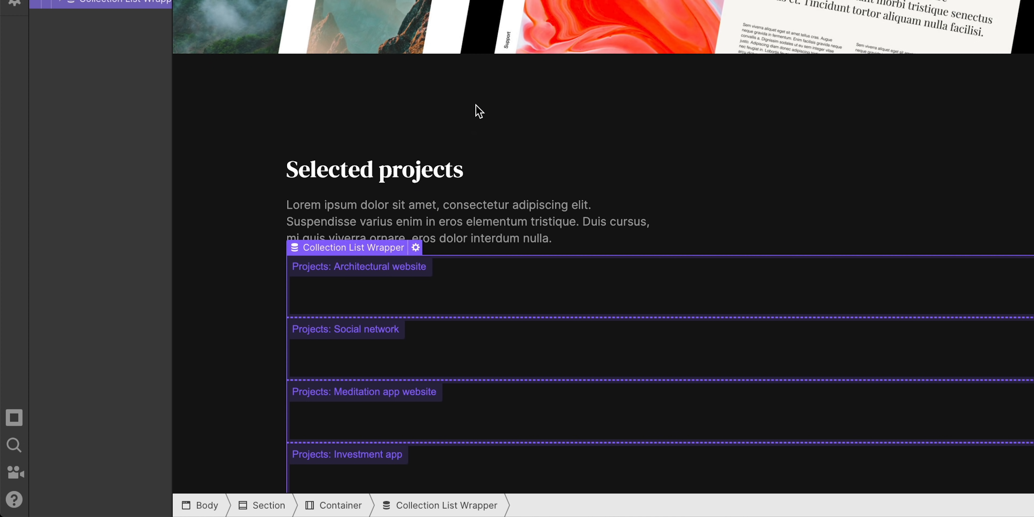
scroll(462, 240, down, 2)
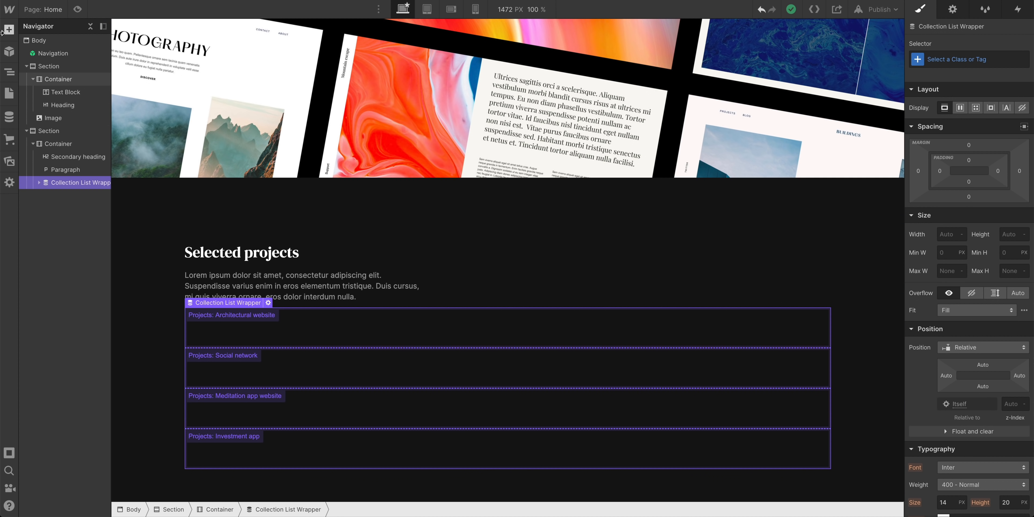
Put an H3 heading in each collection item bound to the Project name field
click(9, 29)
drag(48, 333, 233, 325)
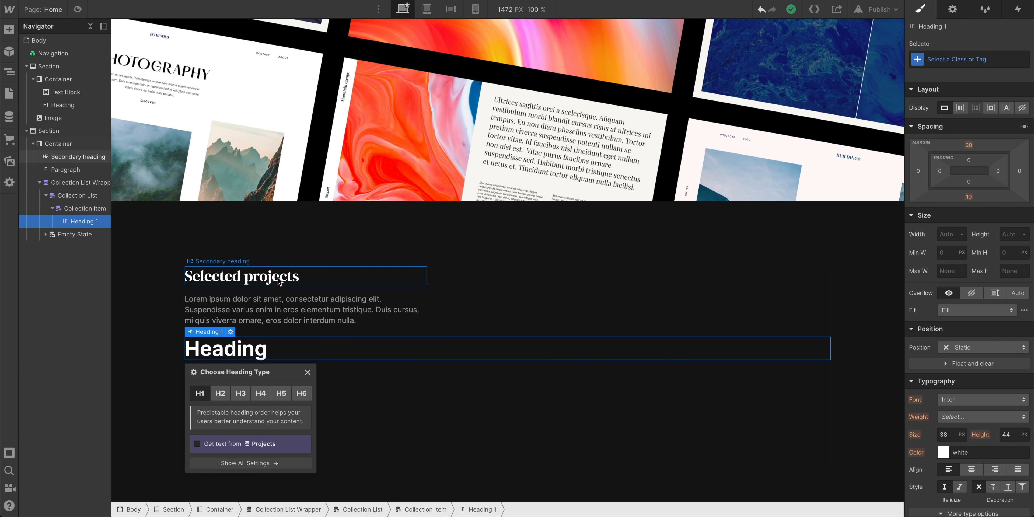
click(240, 394)
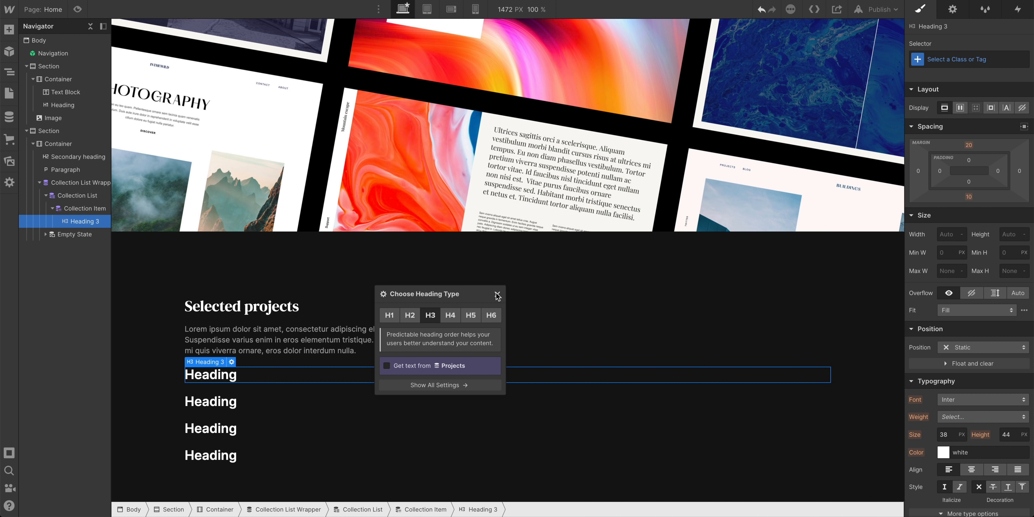
click(497, 295)
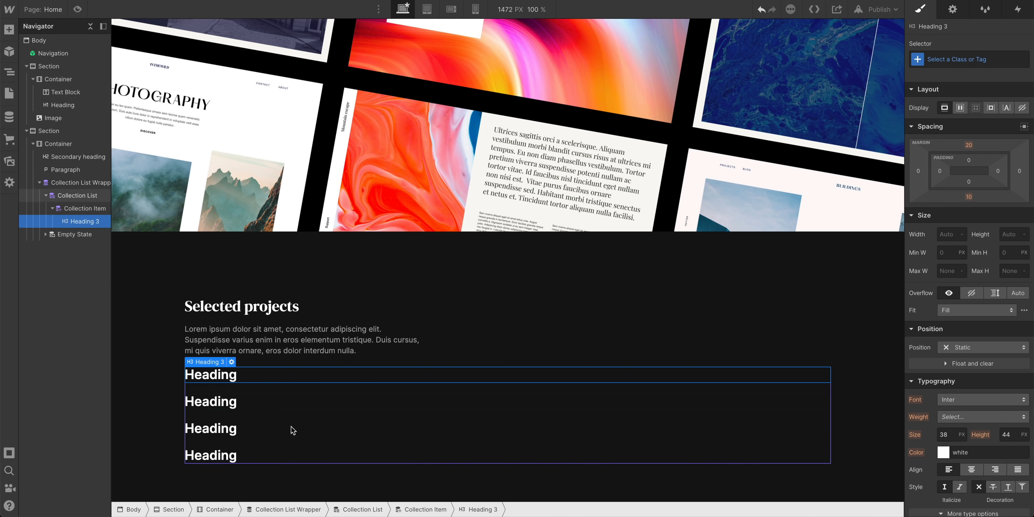
click(232, 363)
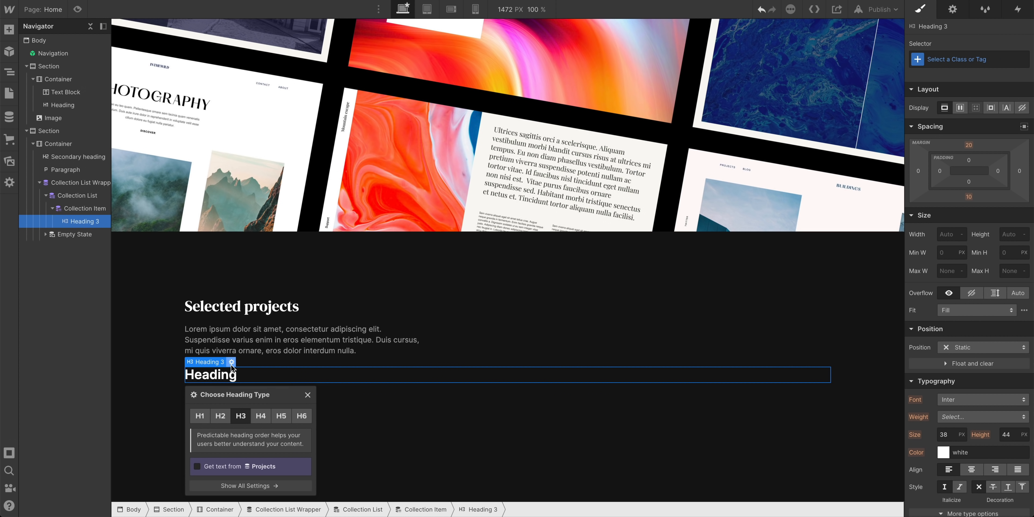
click(363, 349)
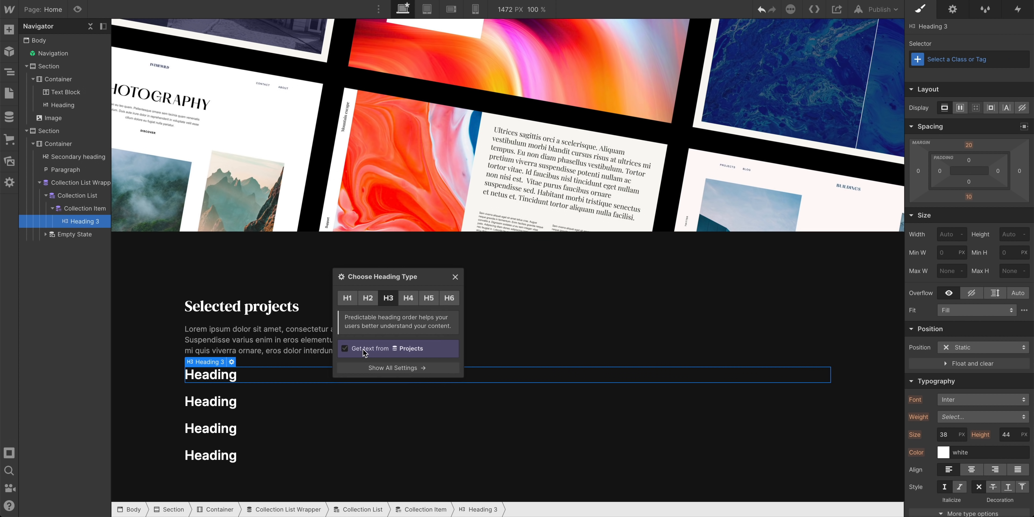
click(377, 362)
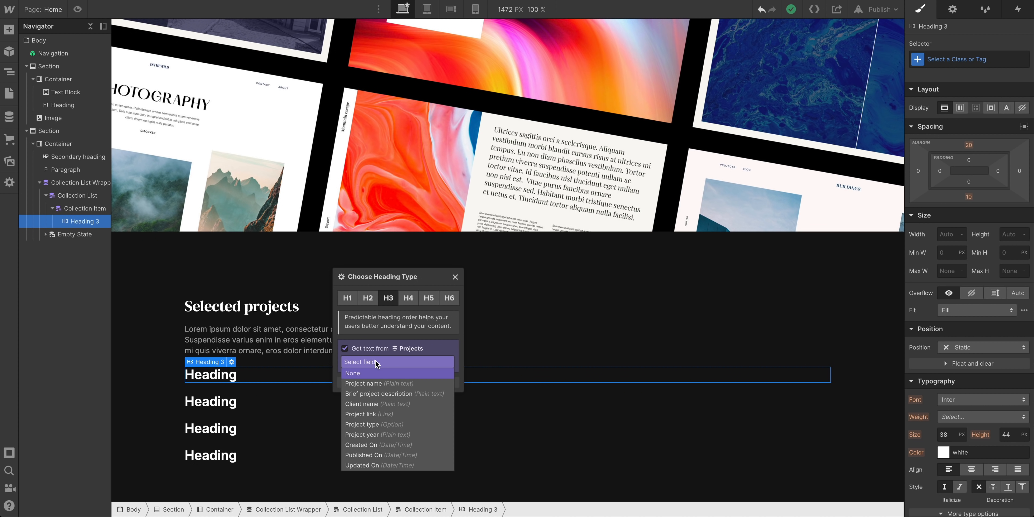
click(374, 382)
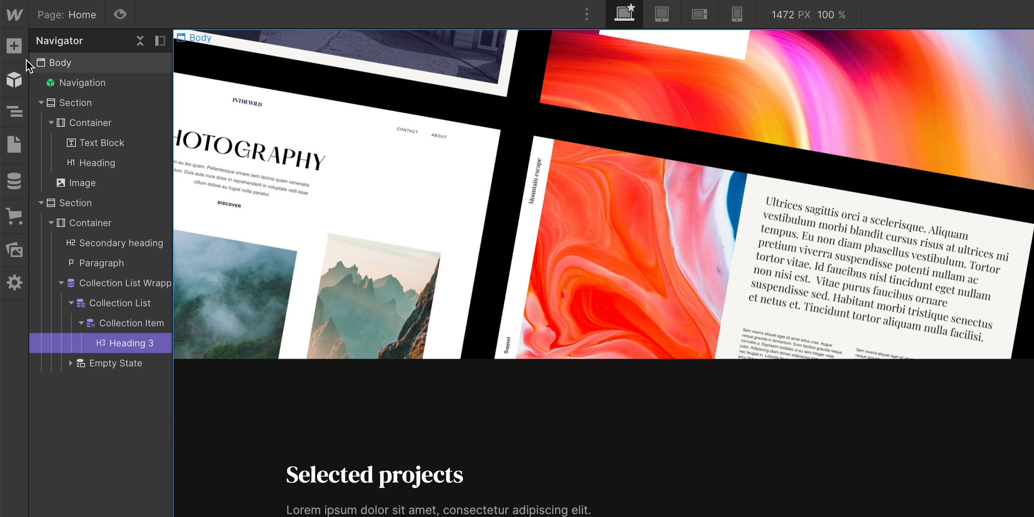
click(14, 47)
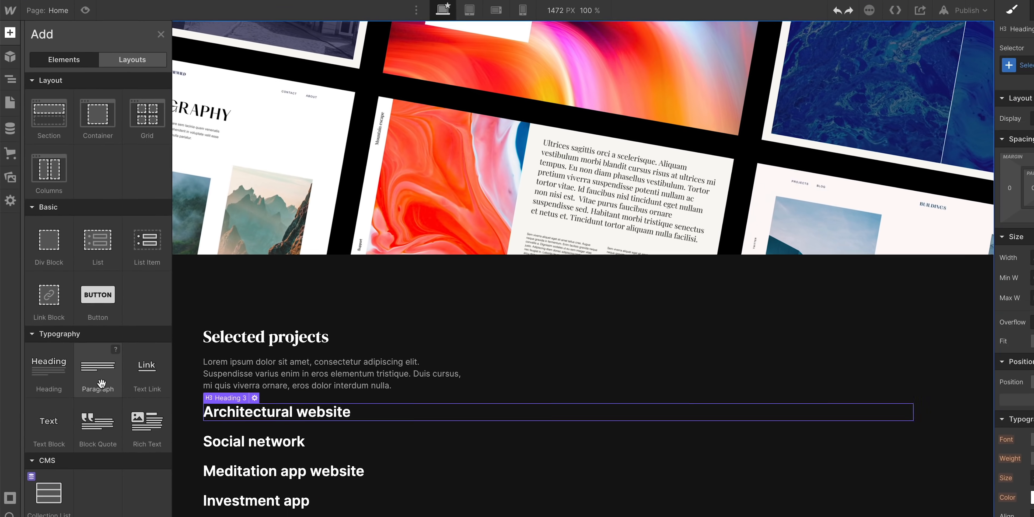
Place a paragraph after each project heading that pulls its Brief project description
drag(101, 384, 271, 416)
drag(246, 378, 454, 319)
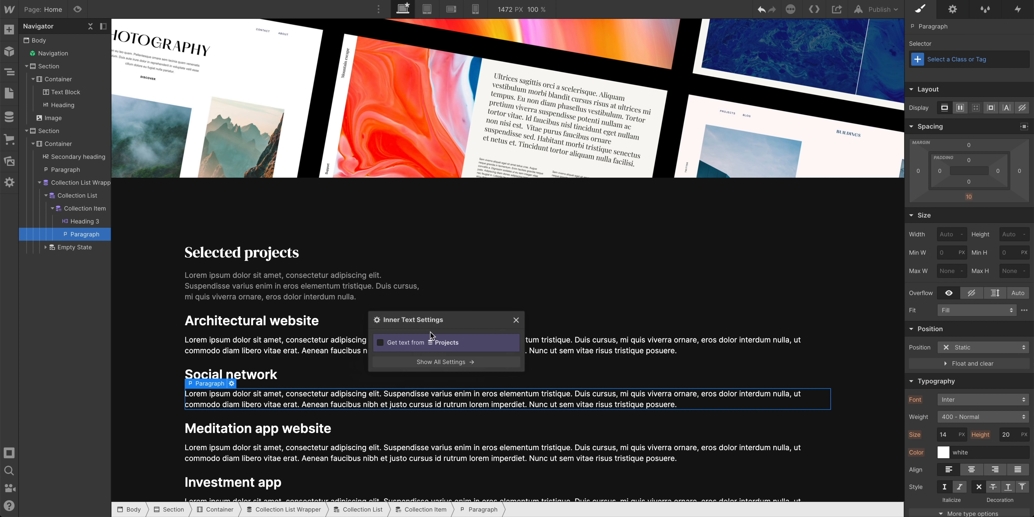
click(397, 344)
click(406, 356)
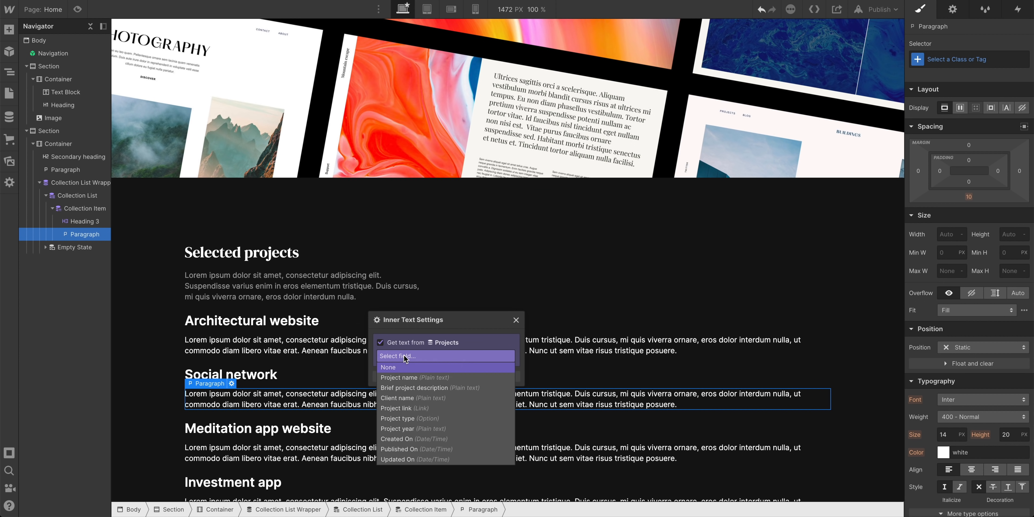
click(409, 385)
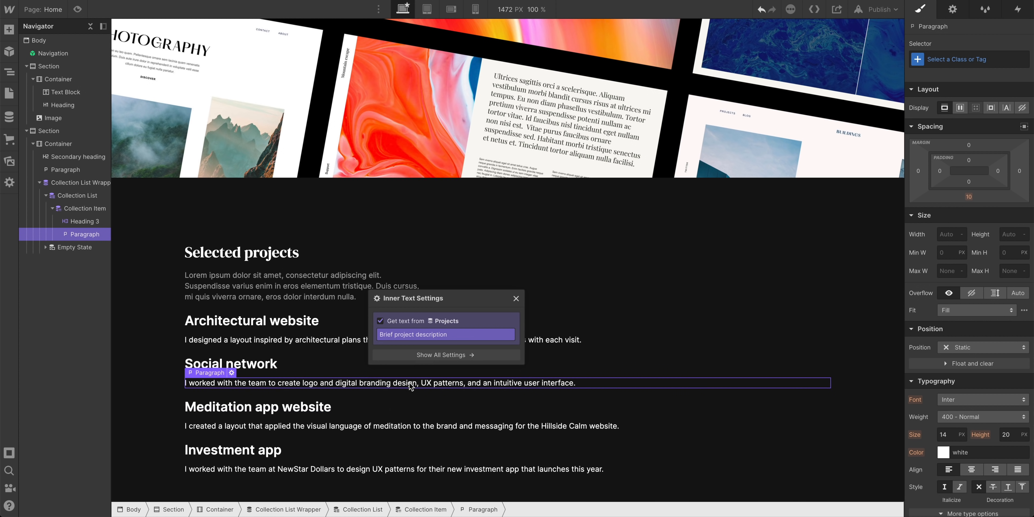
click(516, 299)
click(285, 323)
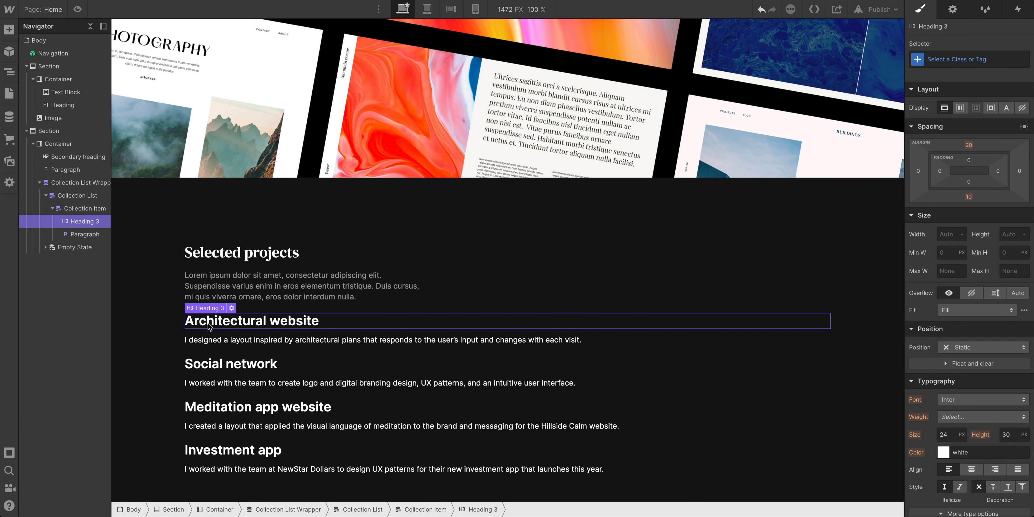
click(198, 342)
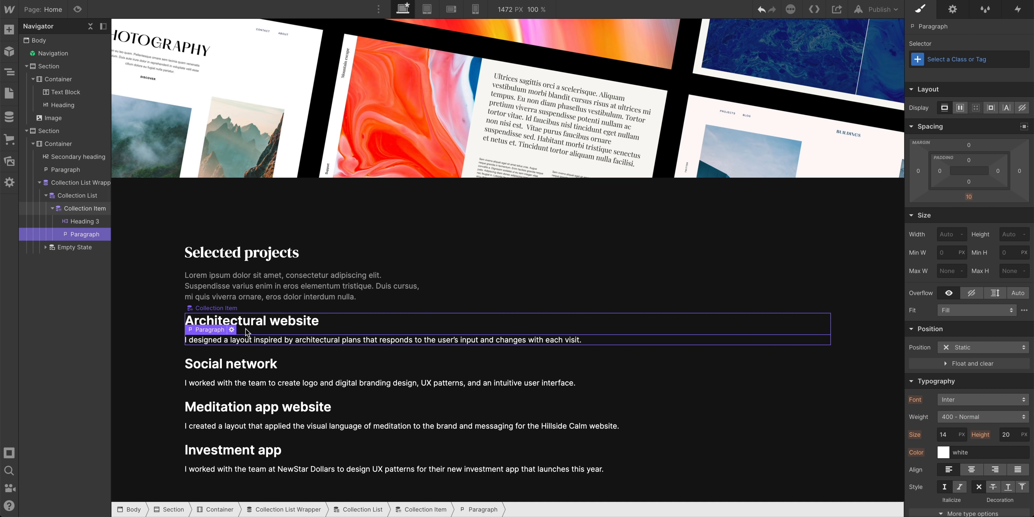
Add a text block to each card showing the project's type, such as UX design
click(9, 29)
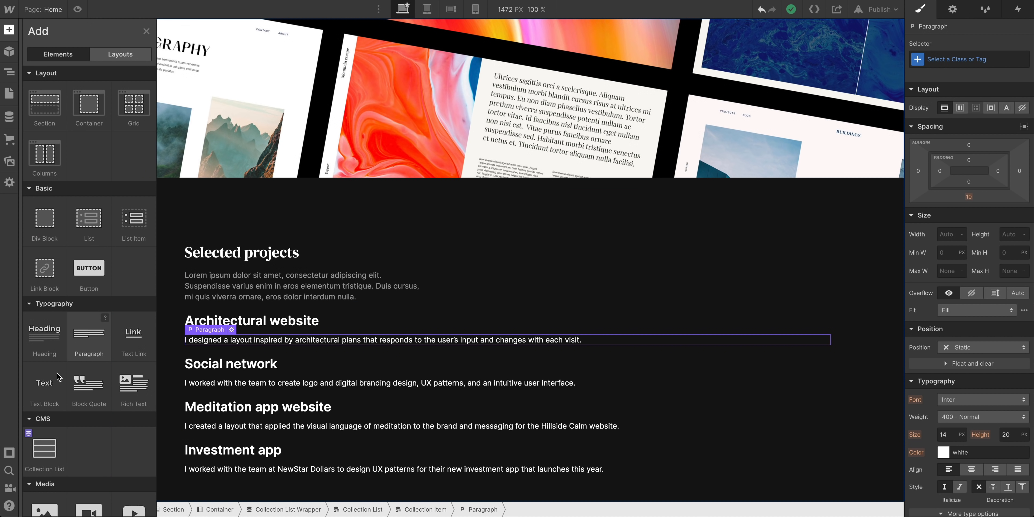
drag(58, 376, 215, 314)
click(211, 352)
click(216, 365)
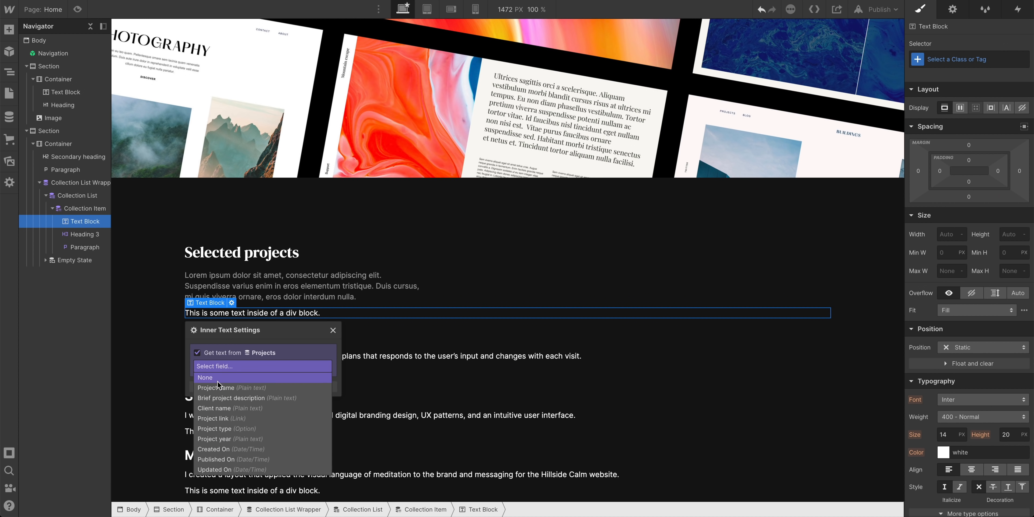
click(224, 426)
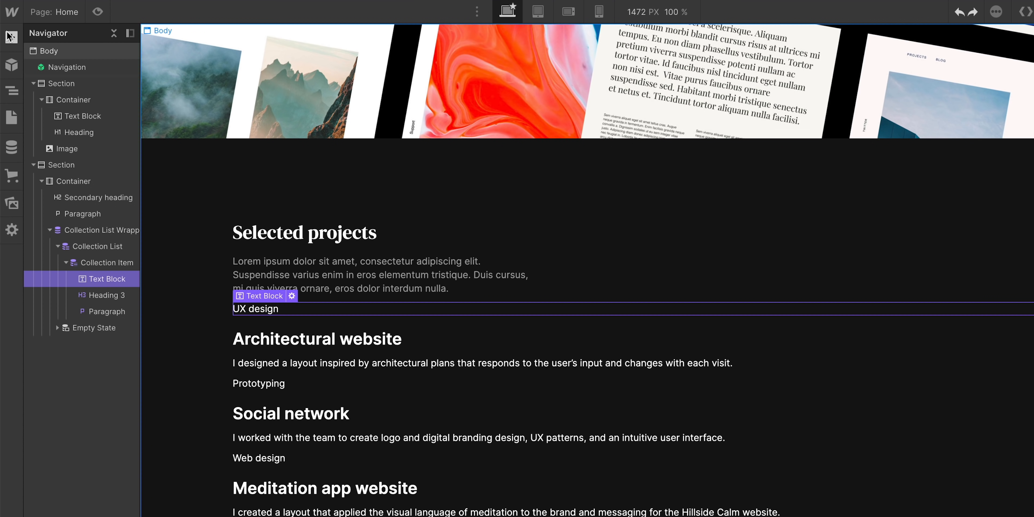
Add a final text block to each card reading 'View project'
click(10, 36)
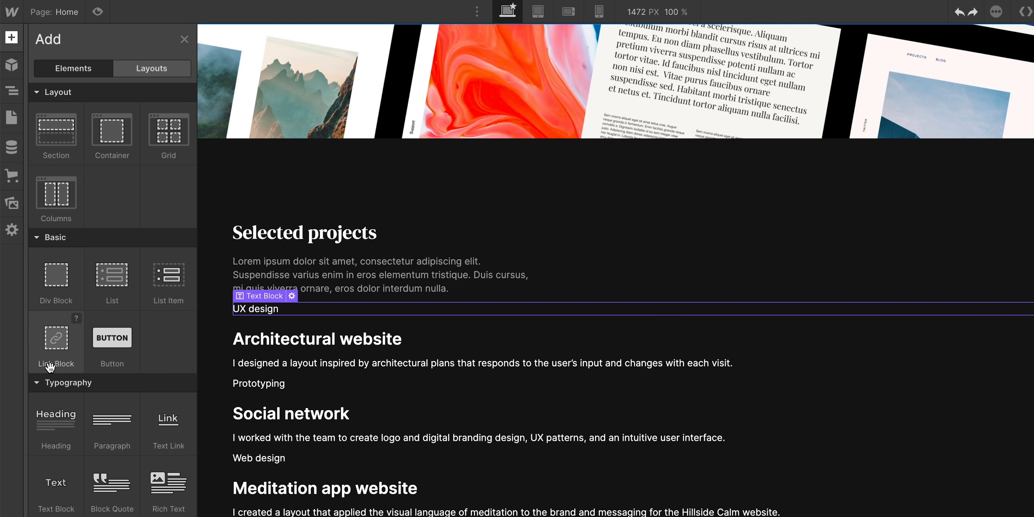
drag(57, 486, 95, 334)
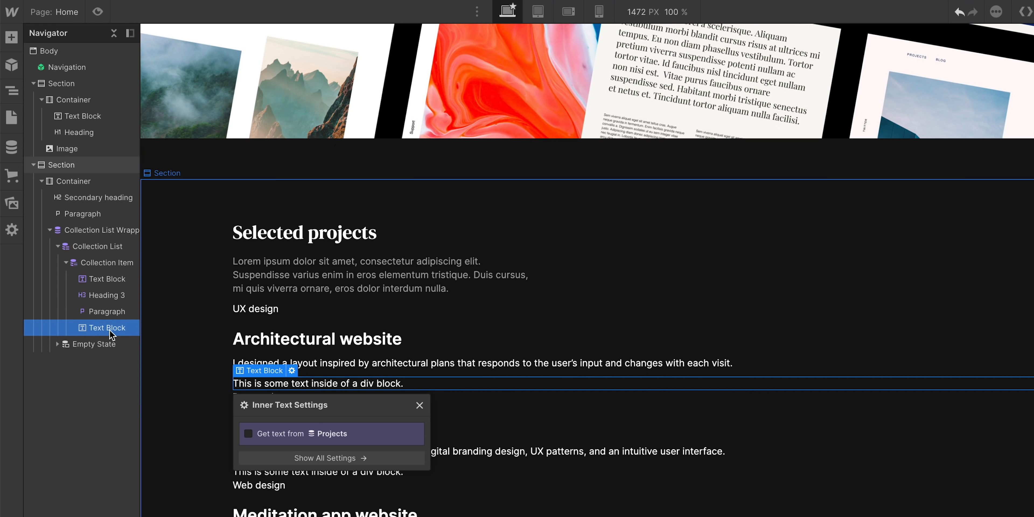
double_click(253, 384)
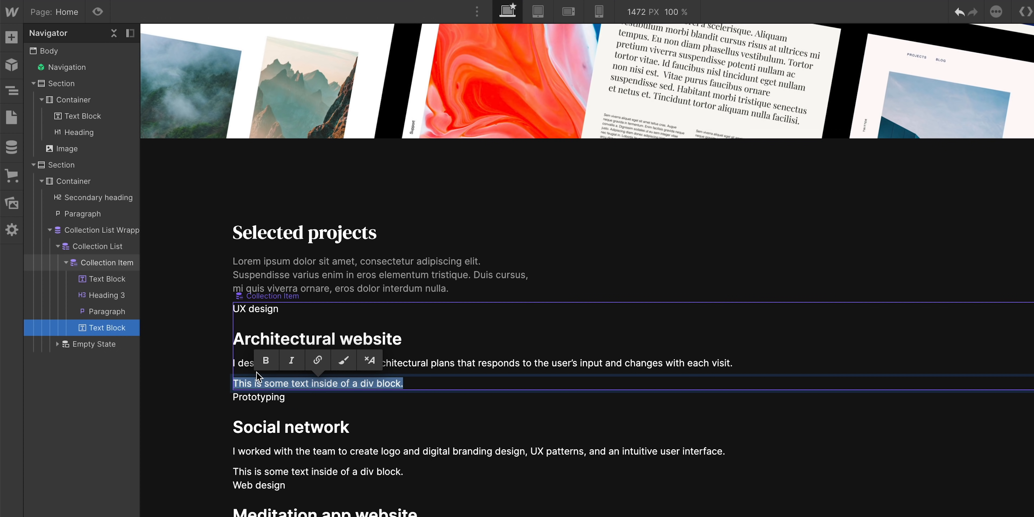
text(View proj)
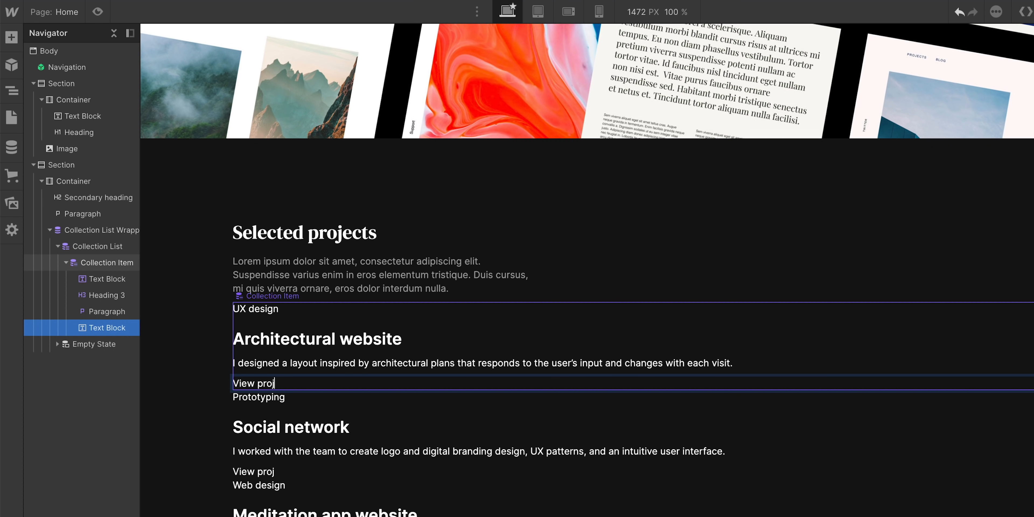
text(ectalaskfjla)
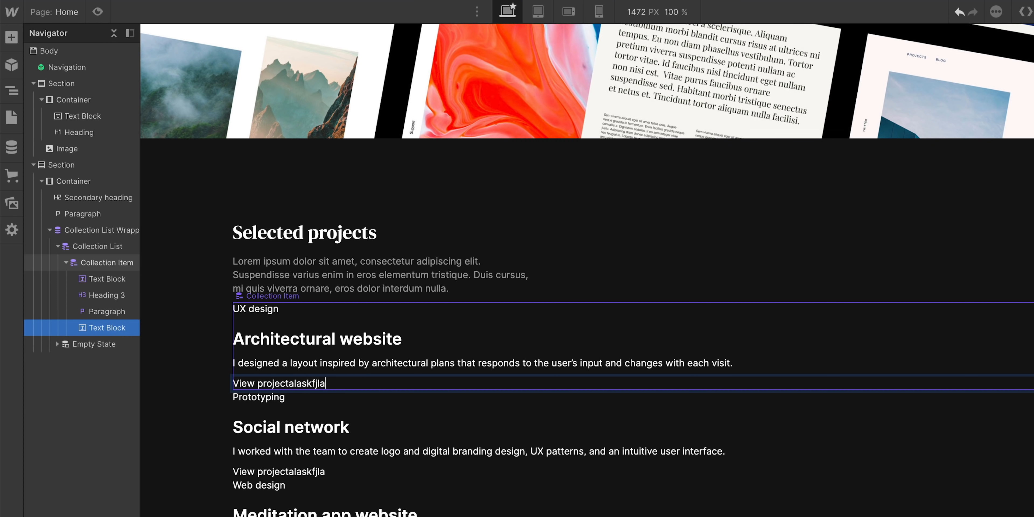
text(skfjlaskfjlaskfjlaskj)
key(alt+shift+Left)
text(p)
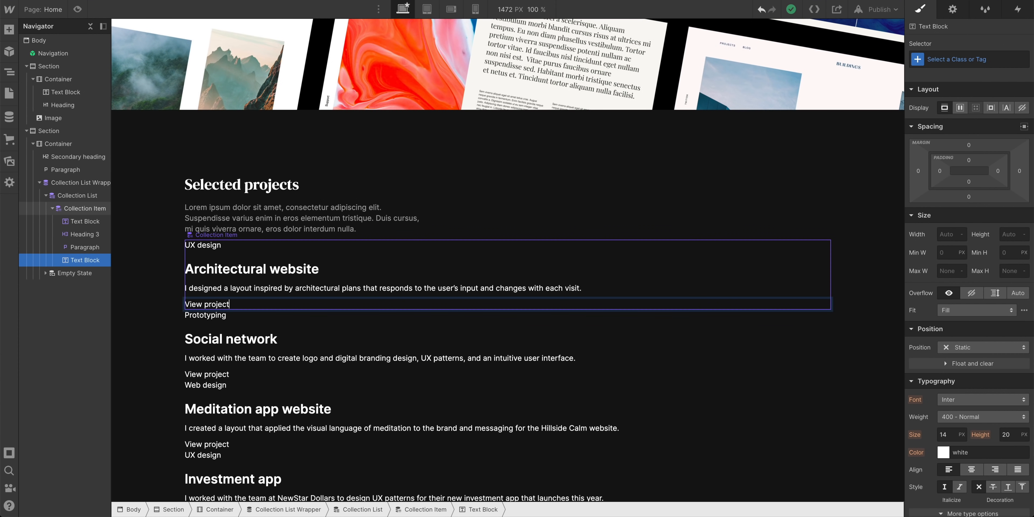
Check the Architectural website, Social network and Meditation app website cards
click(265, 257)
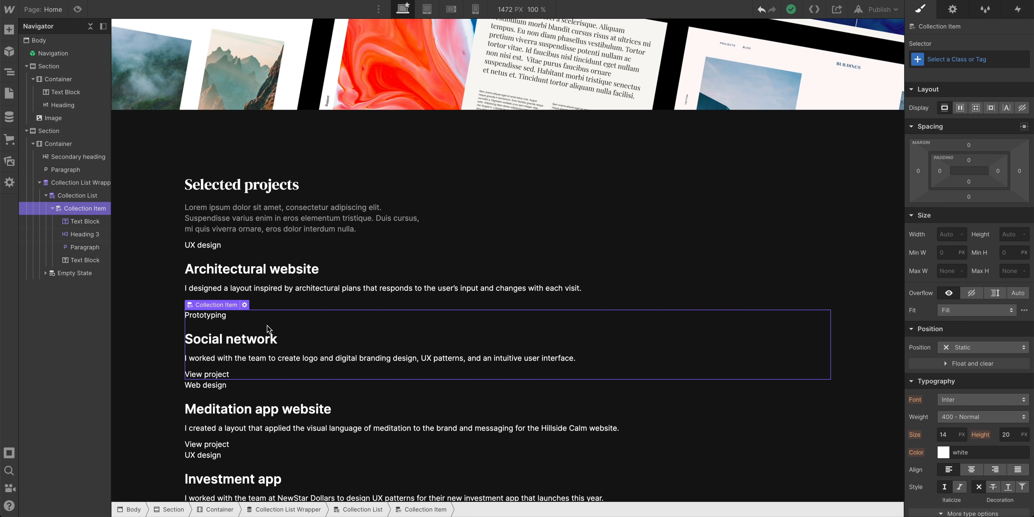
click(265, 281)
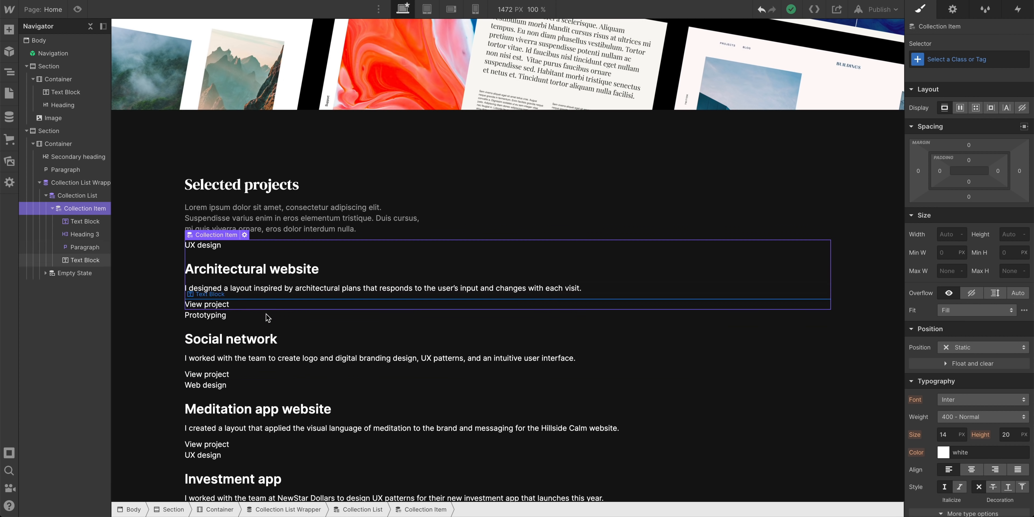
click(266, 327)
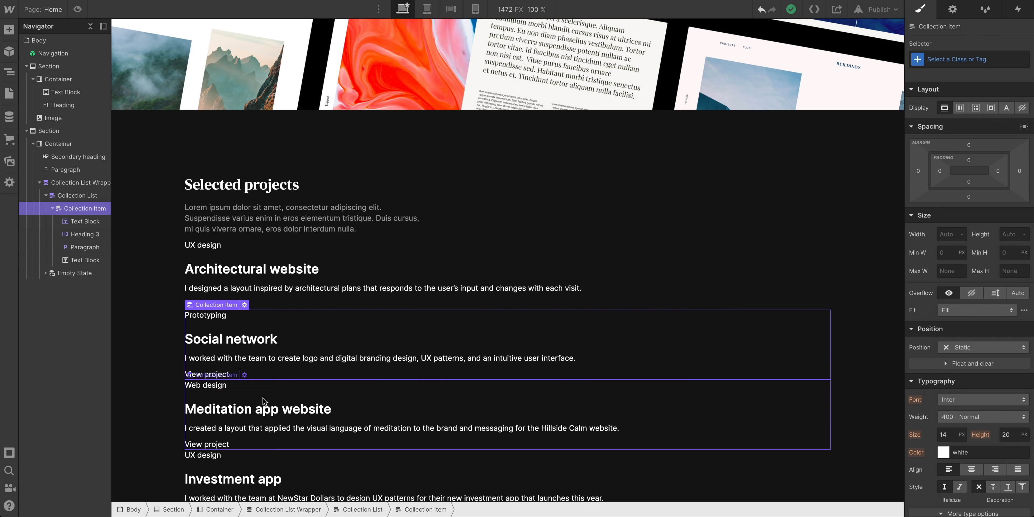
click(258, 416)
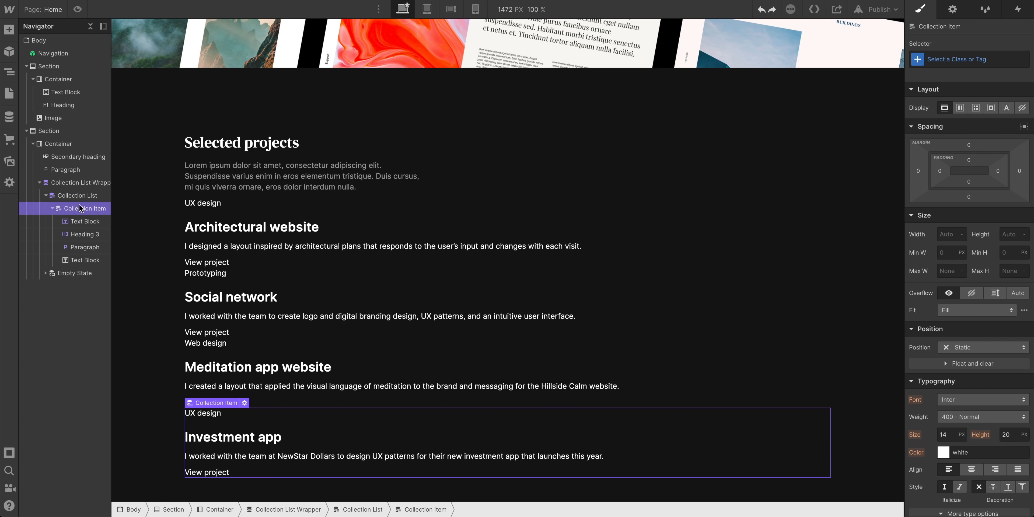
scroll(293, 457, down, 1)
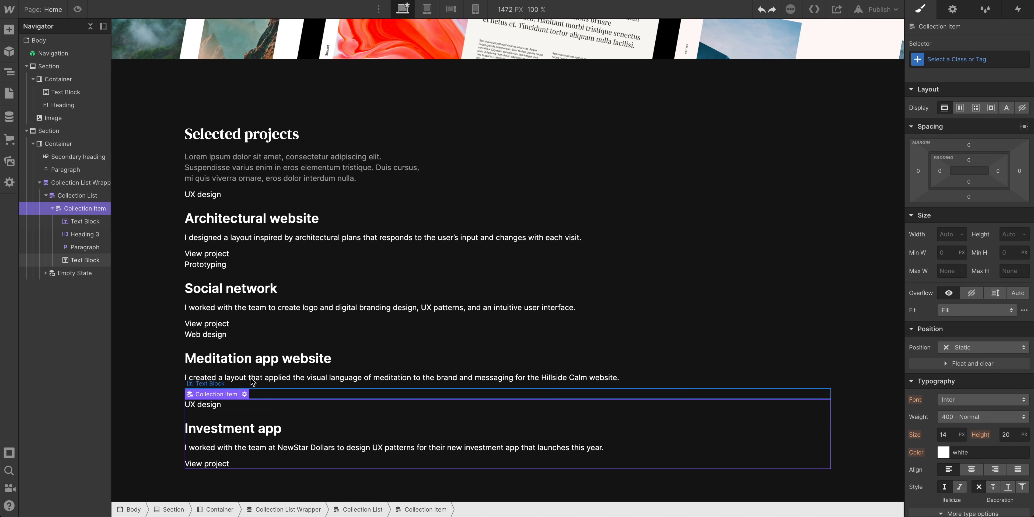
Wrap each card's type, title, description and View project text in a new Div Block
click(9, 30)
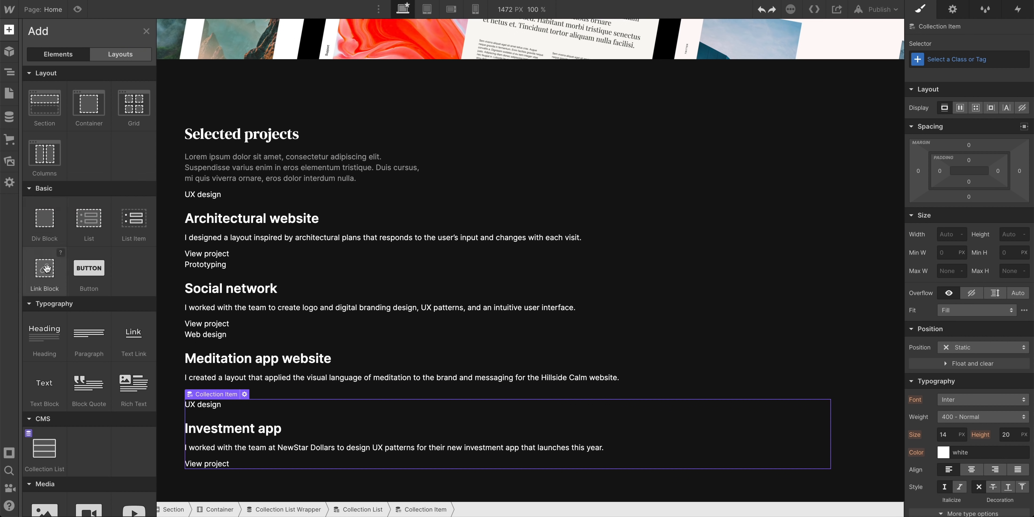
mouse_move(46, 231)
mouse_down()
mouse_move(48, 281)
mouse_move(83, 239)
mouse_move(101, 261)
mouse_move(108, 237)
mouse_move(42, 221)
mouse_up()
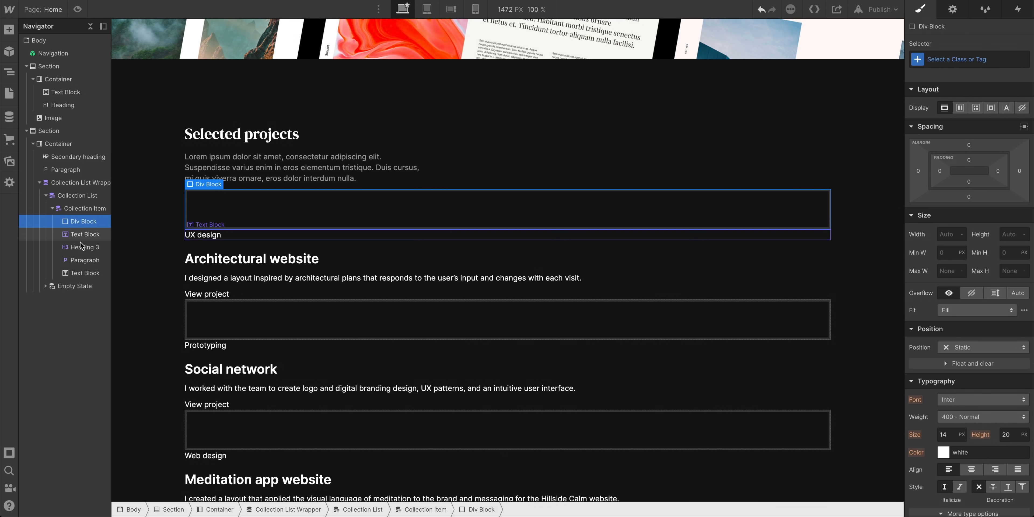
drag(81, 238, 97, 268)
click(93, 224)
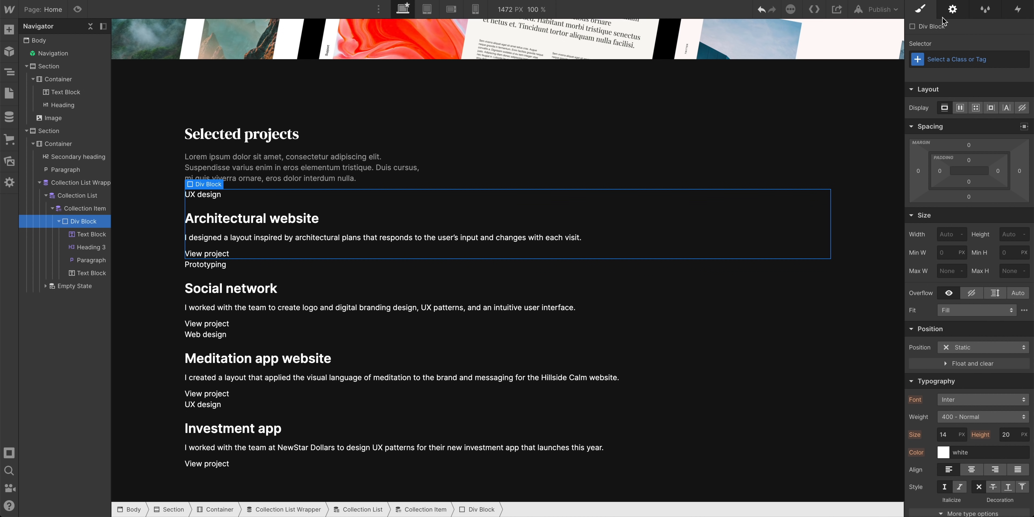
Bind the card text panel's background colour to the Project color field
click(953, 10)
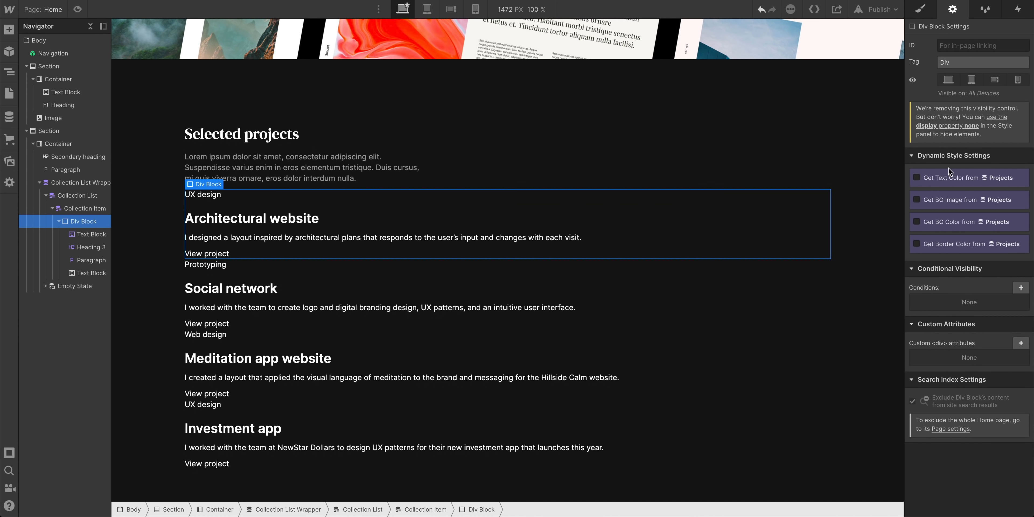
click(944, 220)
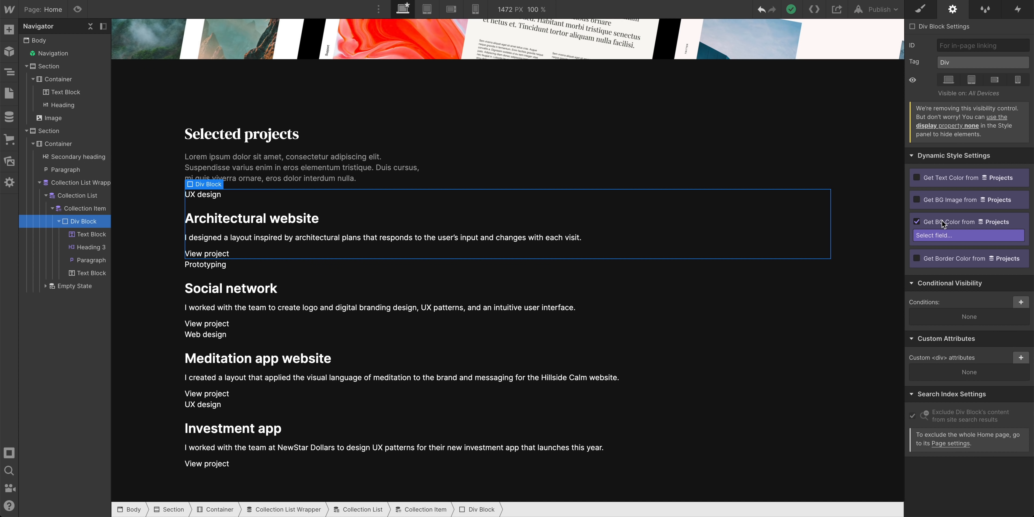
click(974, 232)
click(932, 255)
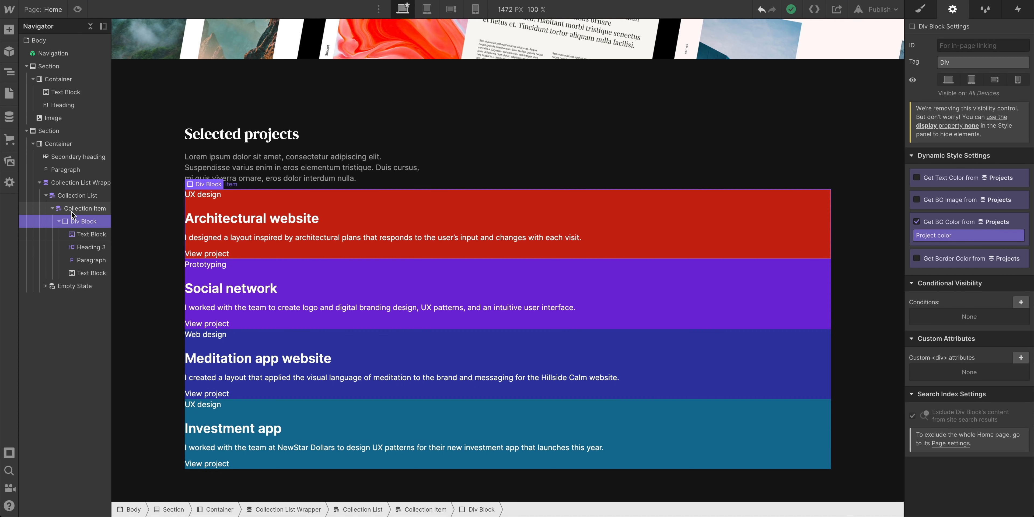
Give the Collection Item a 30 px bottom margin to space the cards apart
click(71, 211)
click(921, 9)
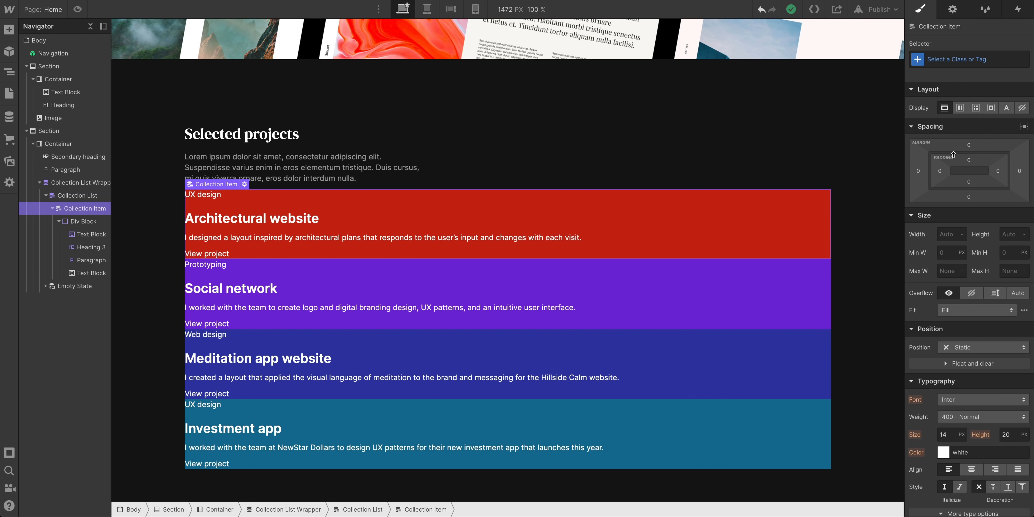
drag(984, 199, 990, 213)
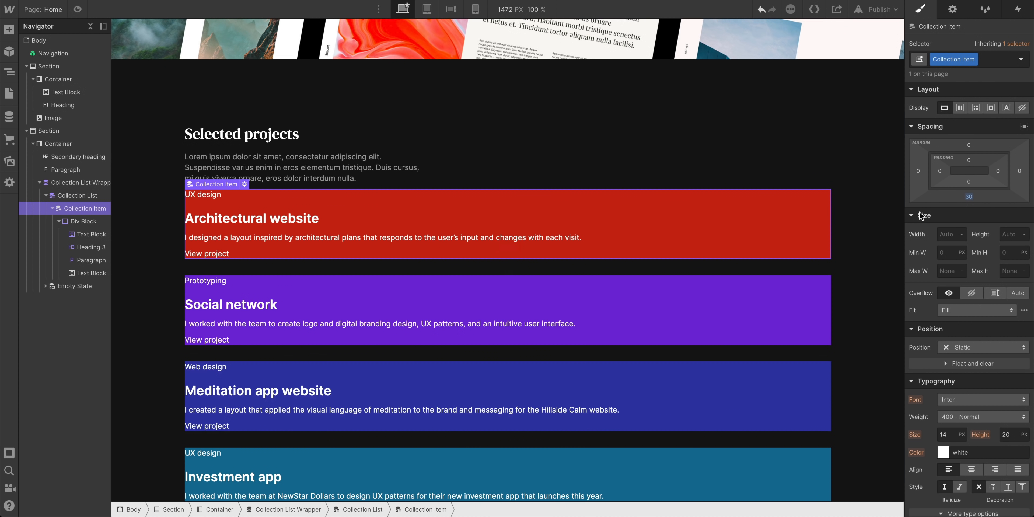
click(58, 222)
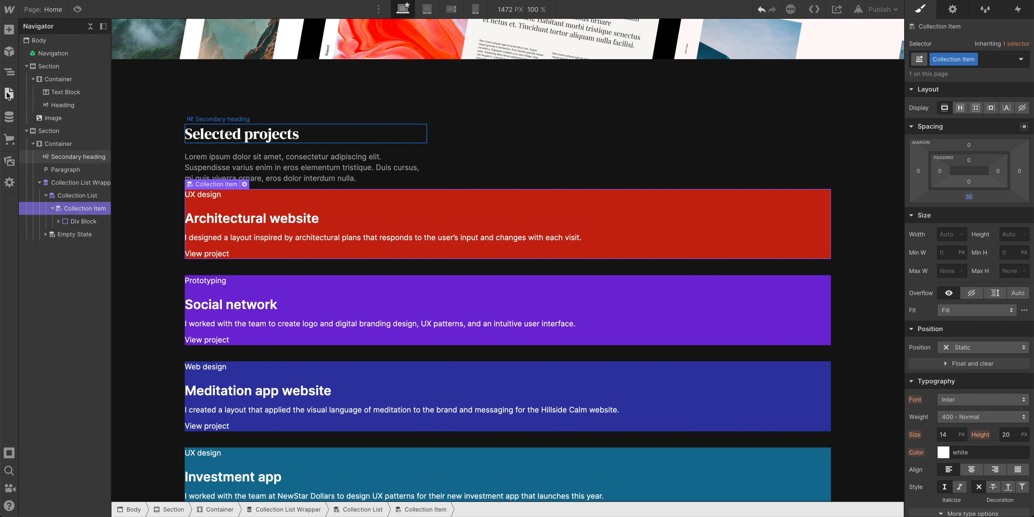
click(9, 30)
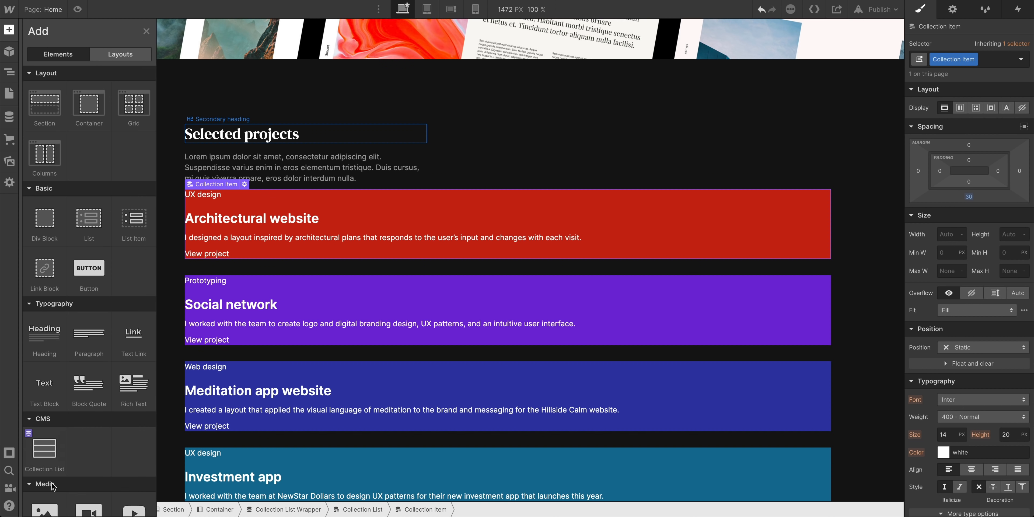
Add an Image to each project card bound to the Project image field
scroll(52, 482, down, 1)
drag(49, 468, 90, 239)
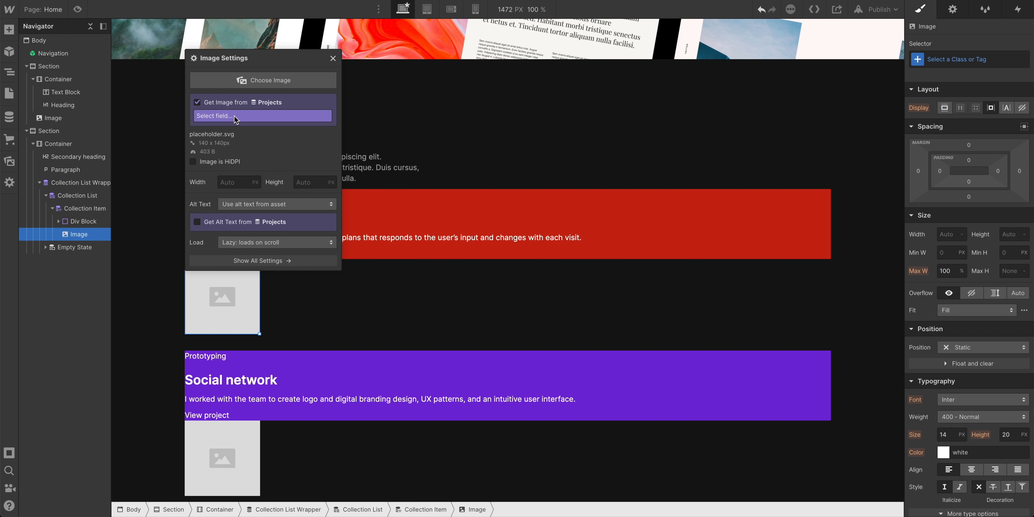
click(235, 116)
click(233, 137)
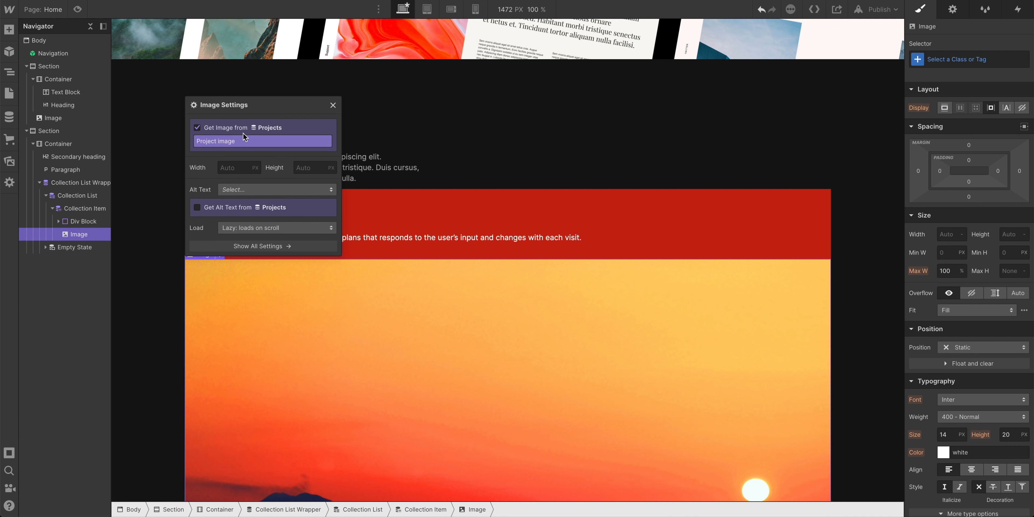
click(334, 105)
scroll(427, 284, down, 12)
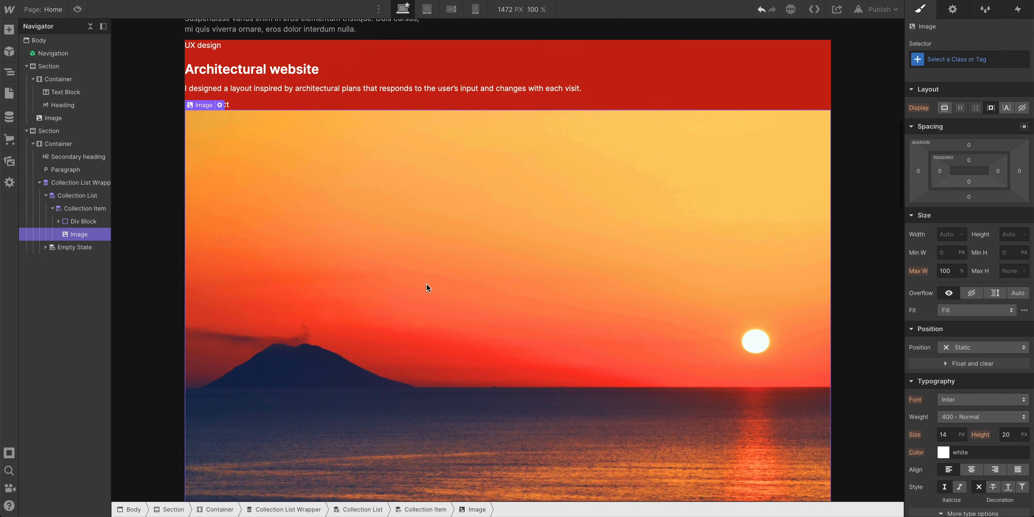
scroll(427, 284, down, 3)
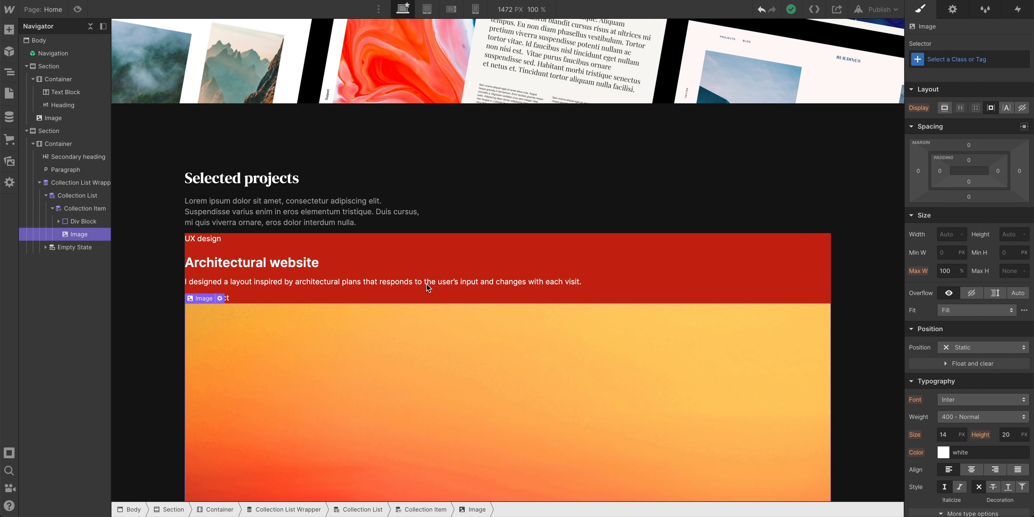
Review the card's structure: the item, its coloured text panel and its image
click(78, 212)
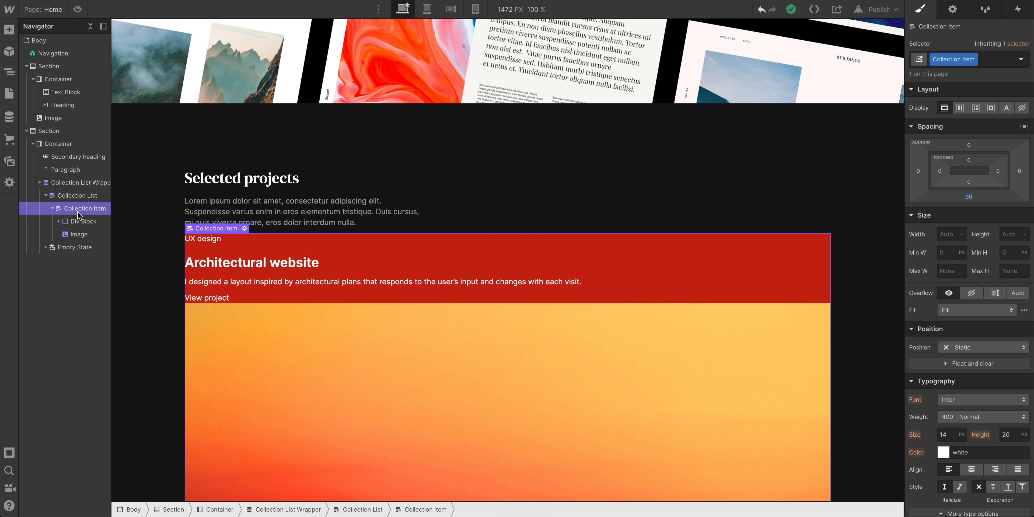
click(67, 221)
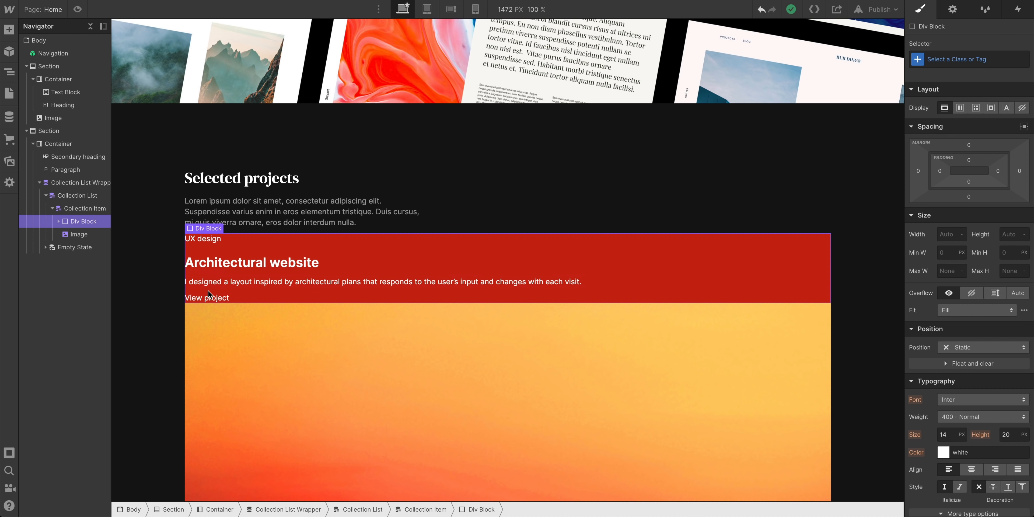
click(79, 234)
scroll(325, 349, down, 5)
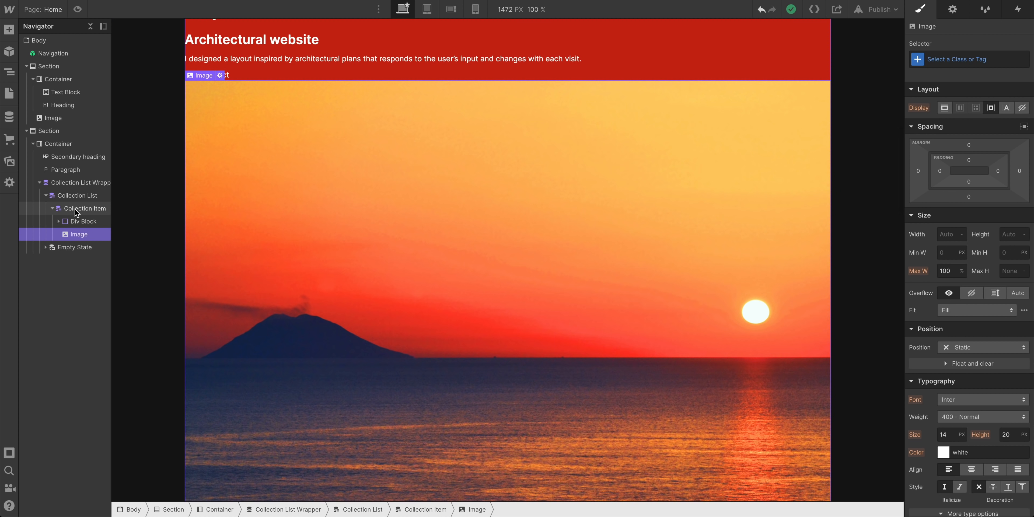
click(75, 208)
scroll(195, 270, up, 1)
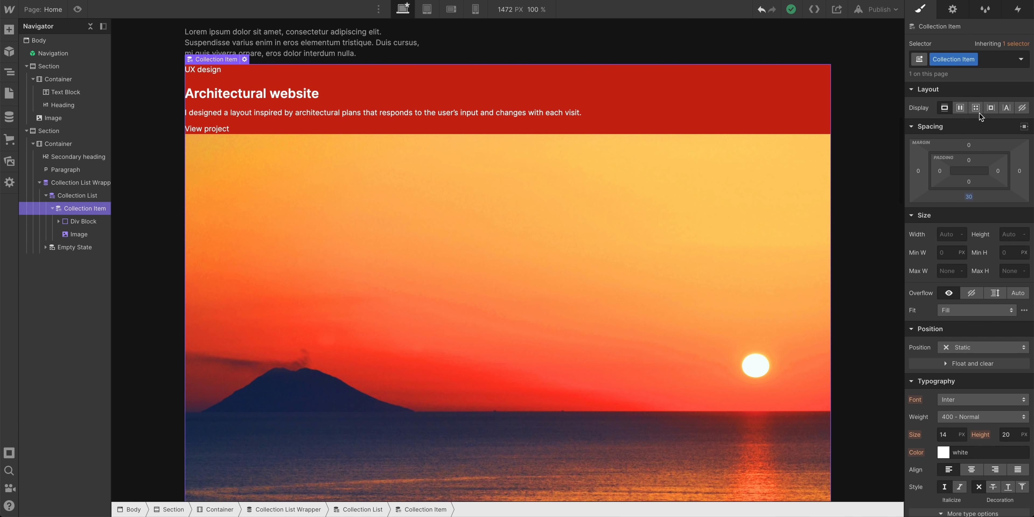
Lay the project card out as a grid and delete its empty second row
click(976, 107)
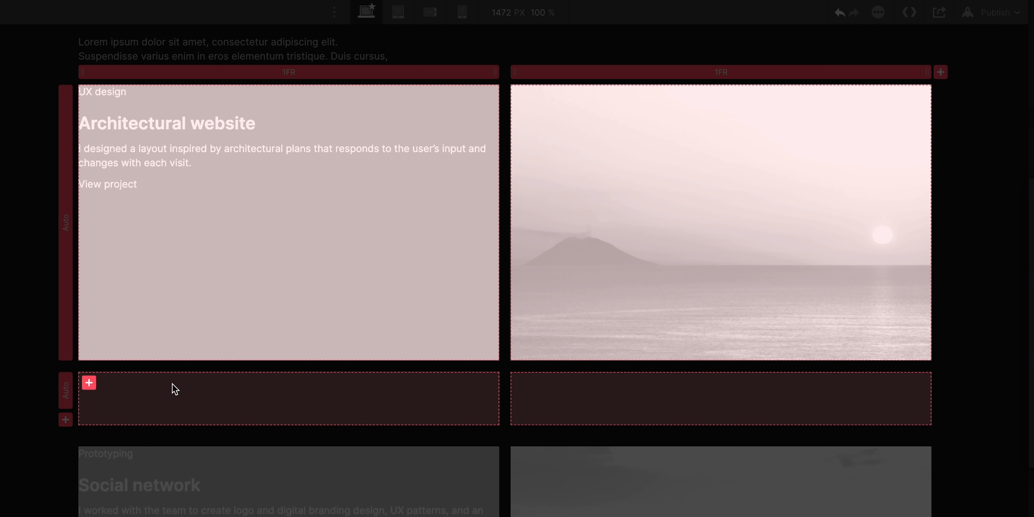
click(66, 395)
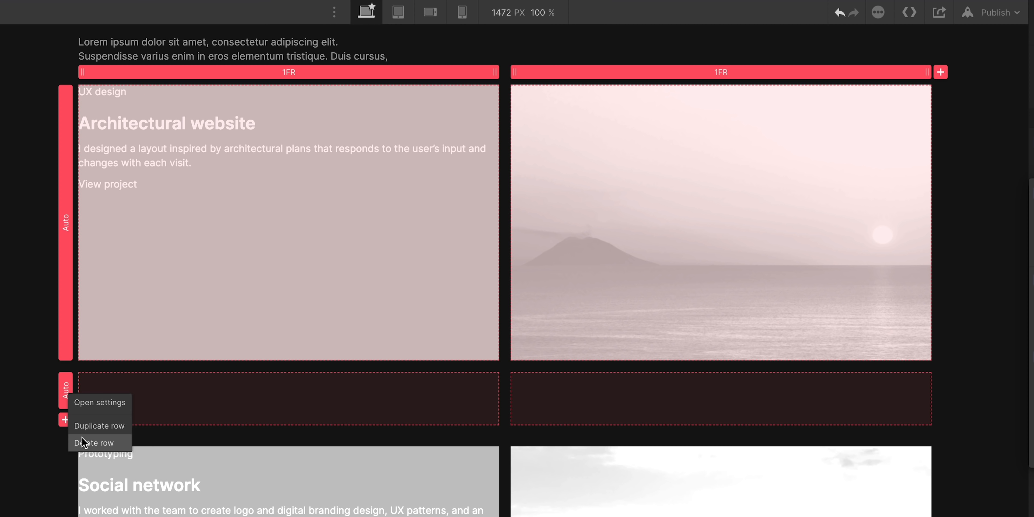
click(94, 443)
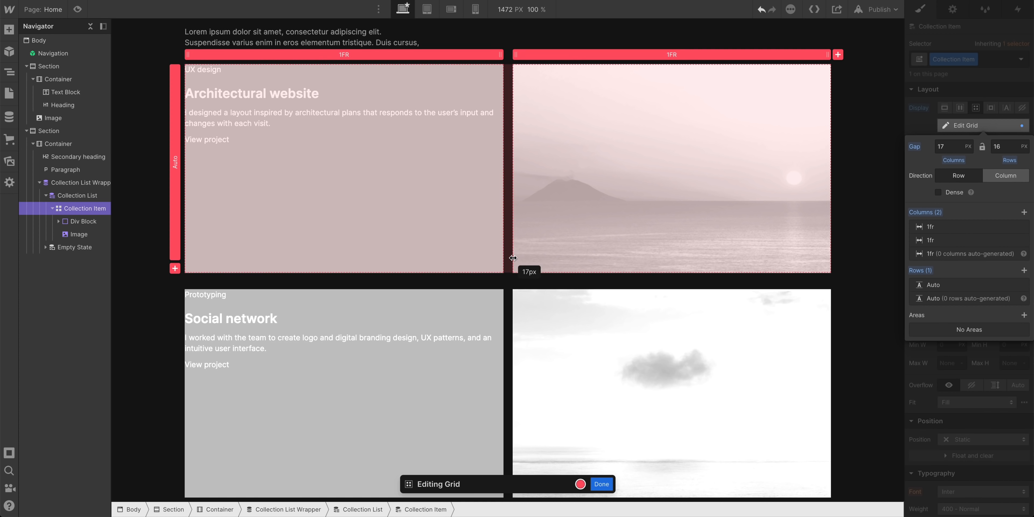
drag(510, 343, 523, 343)
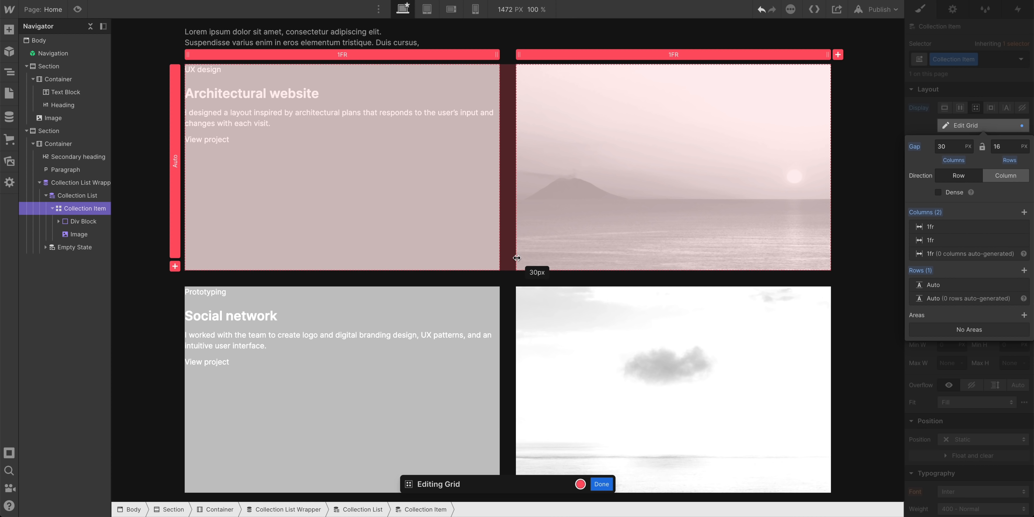
click(603, 484)
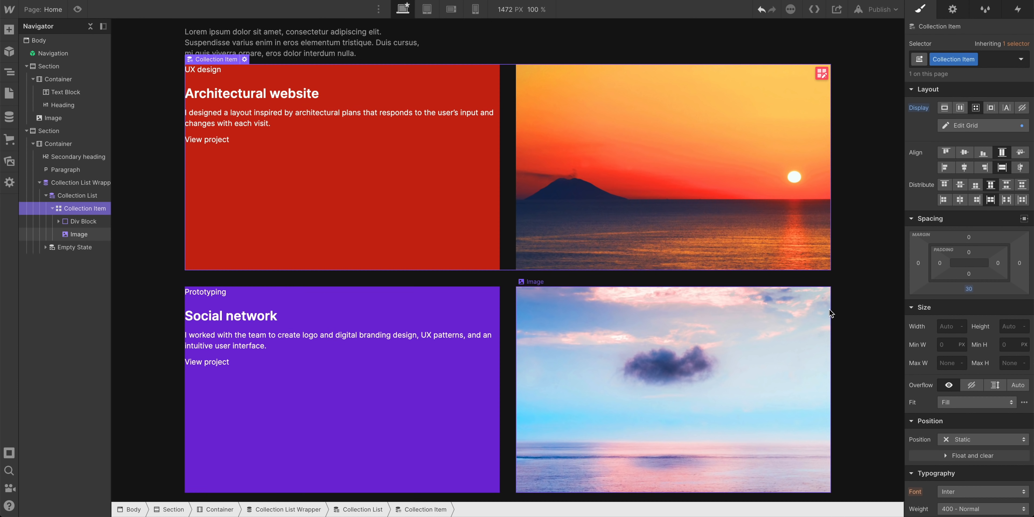
scroll(830, 311, up, 1)
scroll(476, 390, down, 2)
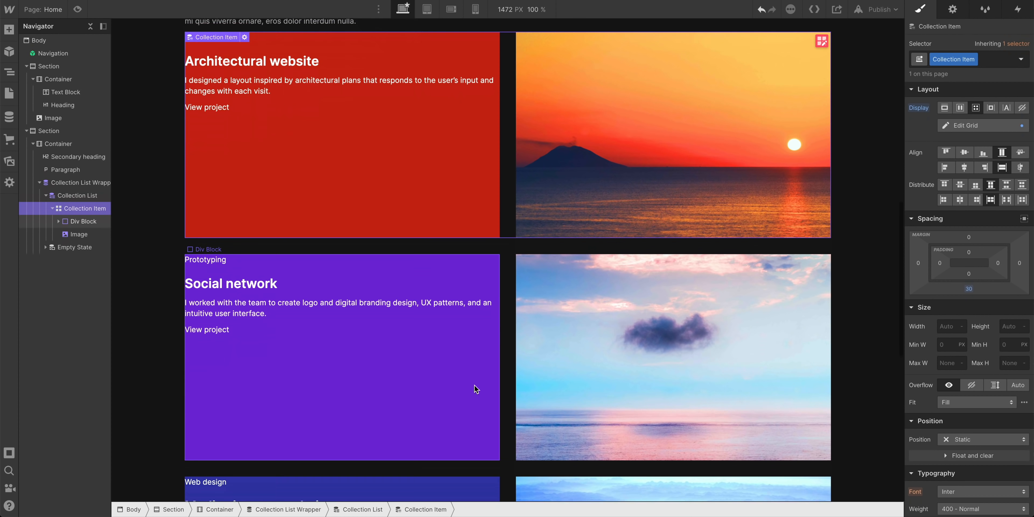
scroll(474, 388, down, 2)
scroll(736, 210, up, 4)
Set the card grid's column gap to 0 so panel and image touch
click(823, 120)
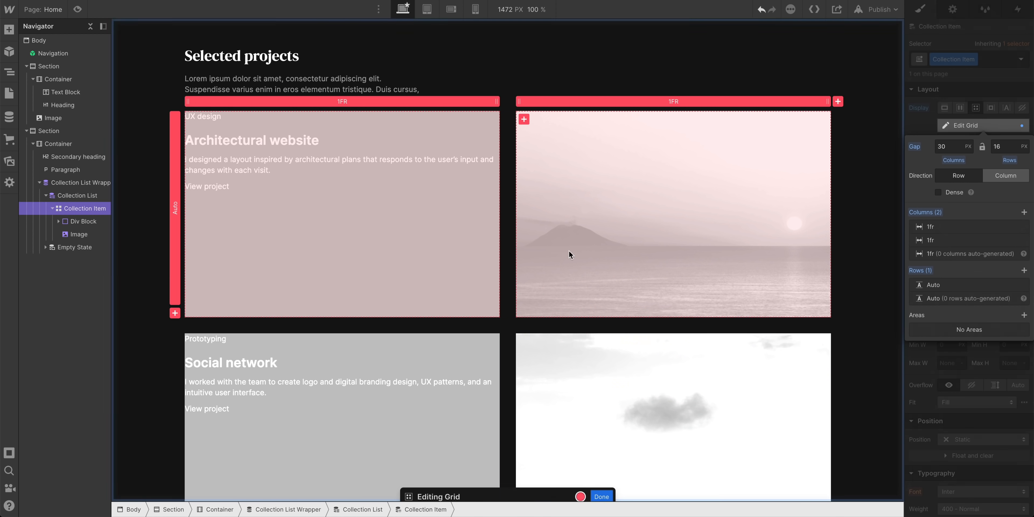
drag(510, 273, 490, 272)
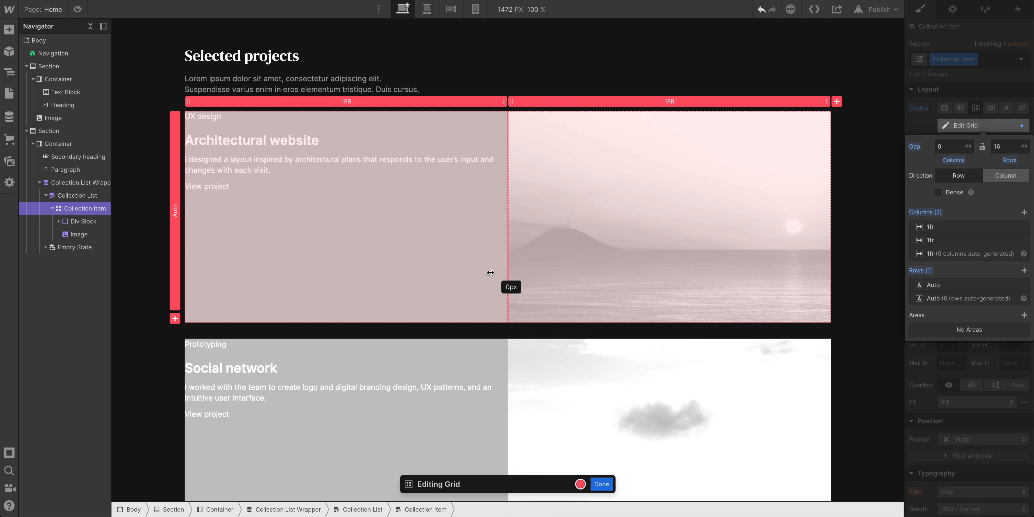
click(602, 483)
scroll(599, 442, down, 5)
scroll(486, 293, up, 3)
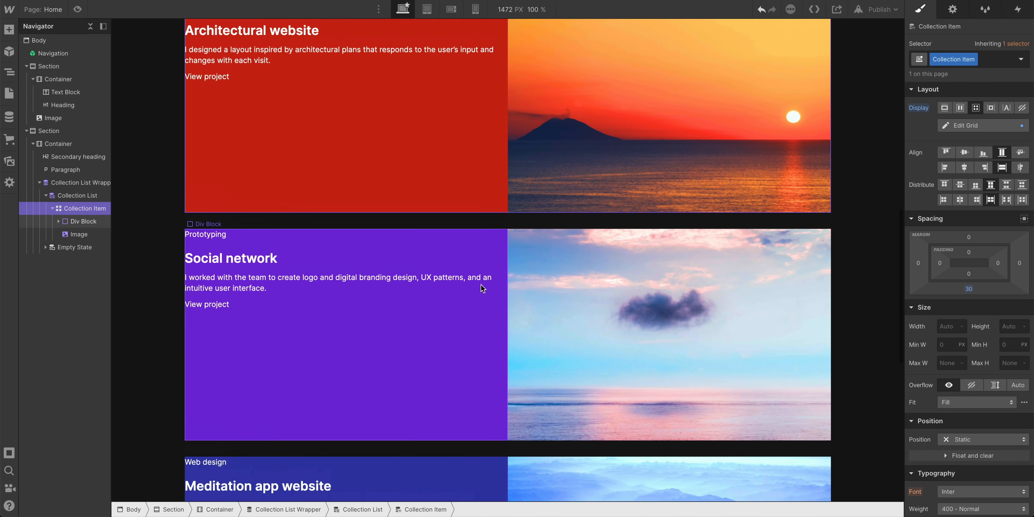
scroll(482, 288, up, 2)
Give the card's coloured text panel 30 px padding on all sides
click(294, 248)
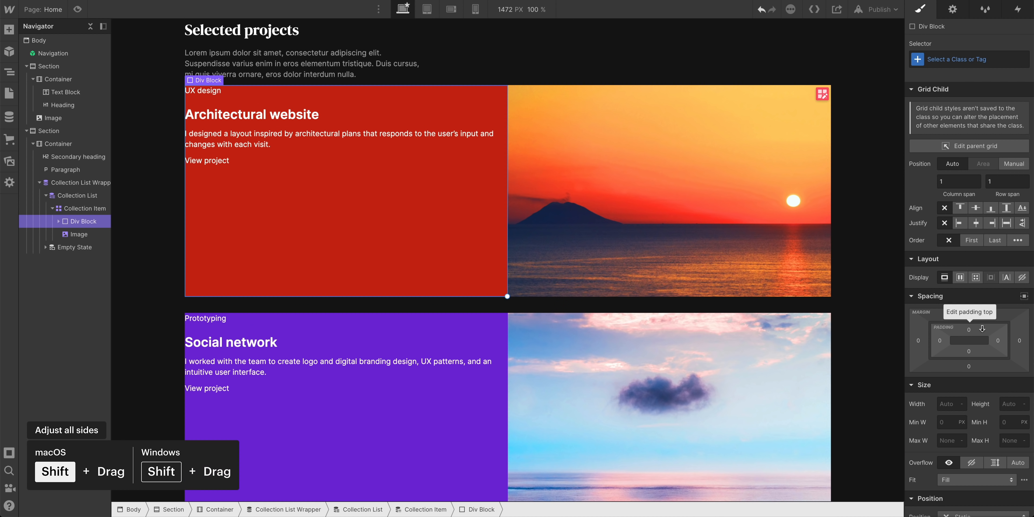
drag(978, 329, 973, 345)
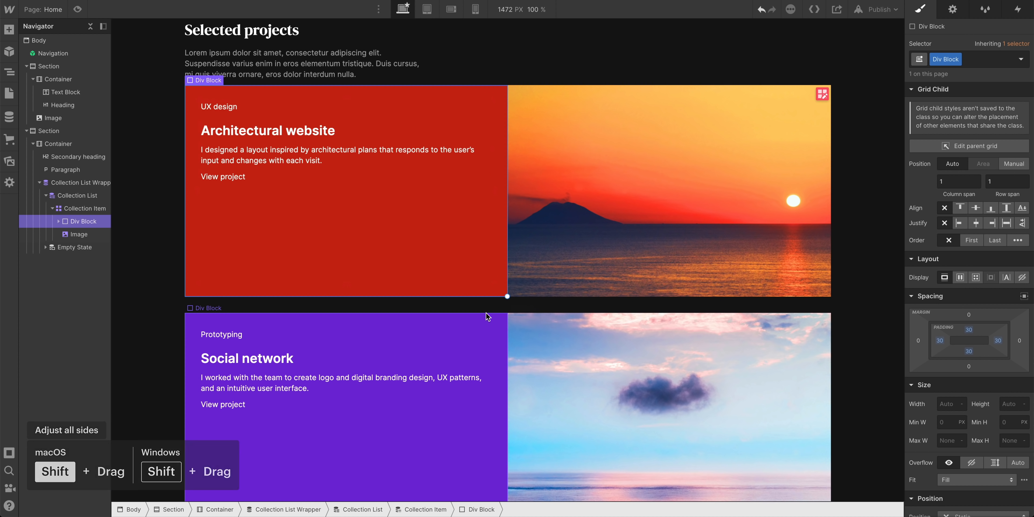
scroll(307, 388, down, 2)
scroll(254, 204, up, 2)
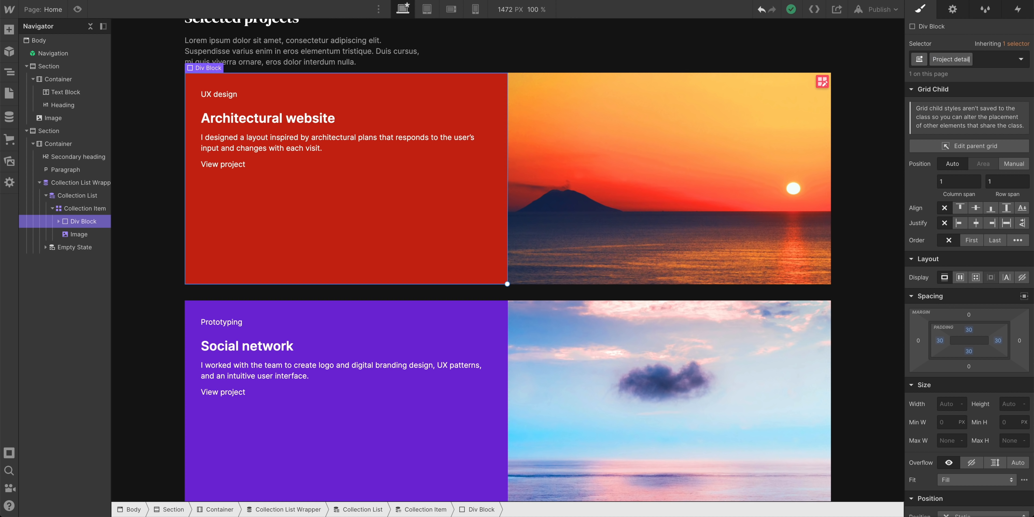
Name the panel class 'Project details' and set it to a vertical flex layout
key(Return)
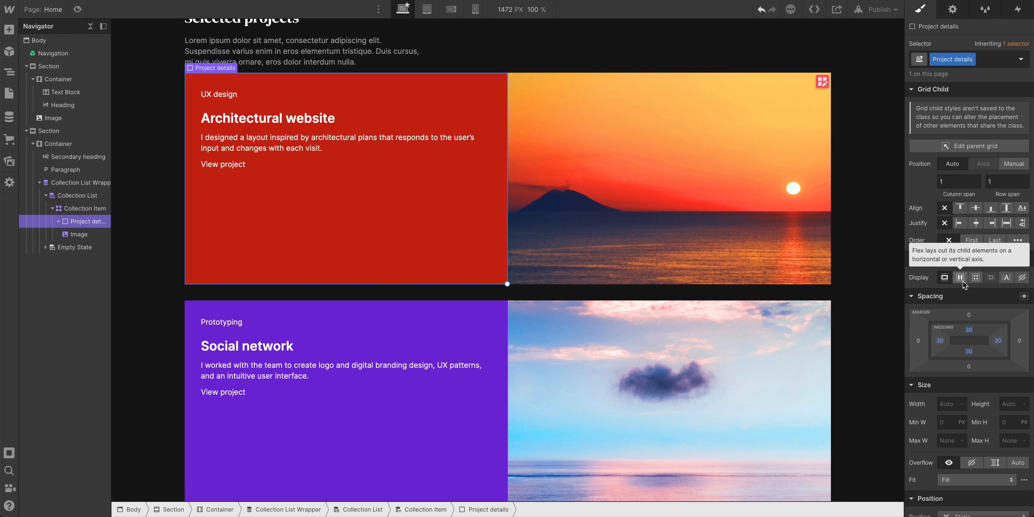
click(960, 278)
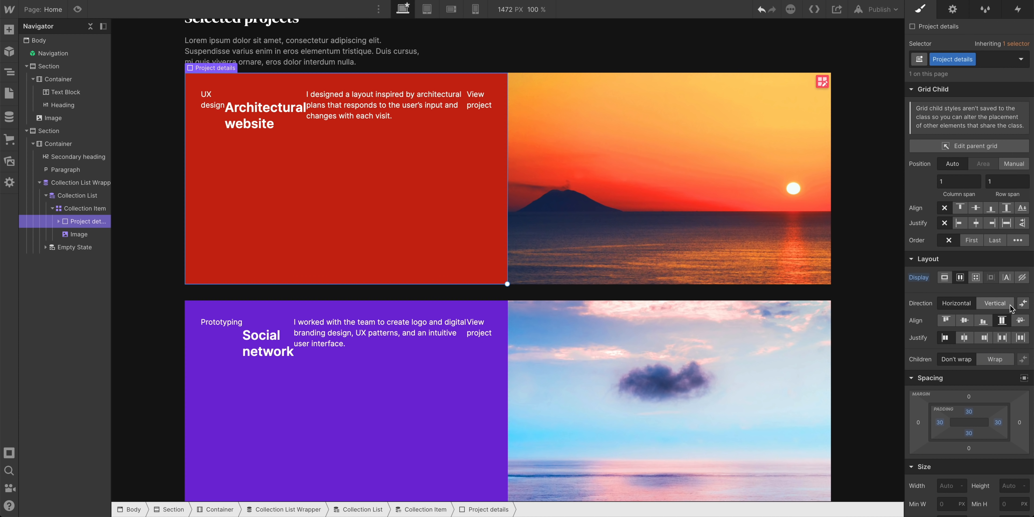
click(1008, 306)
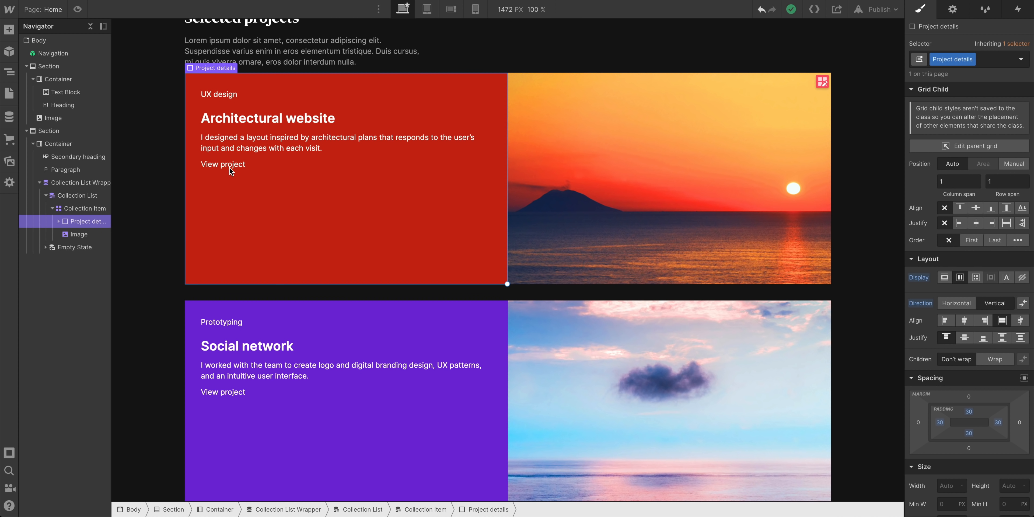
click(61, 221)
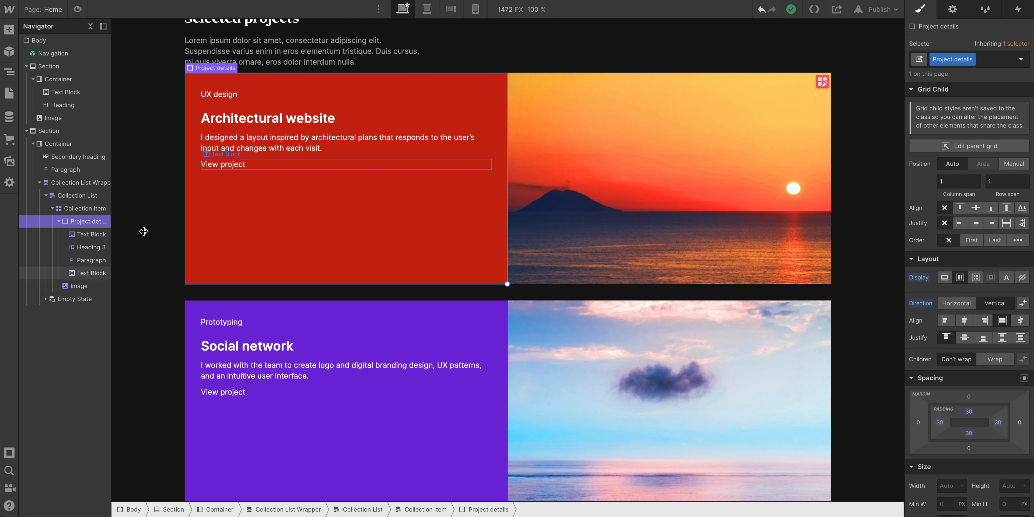
Set the View project text's top margin to Auto to pin it to the panel bottom
click(237, 163)
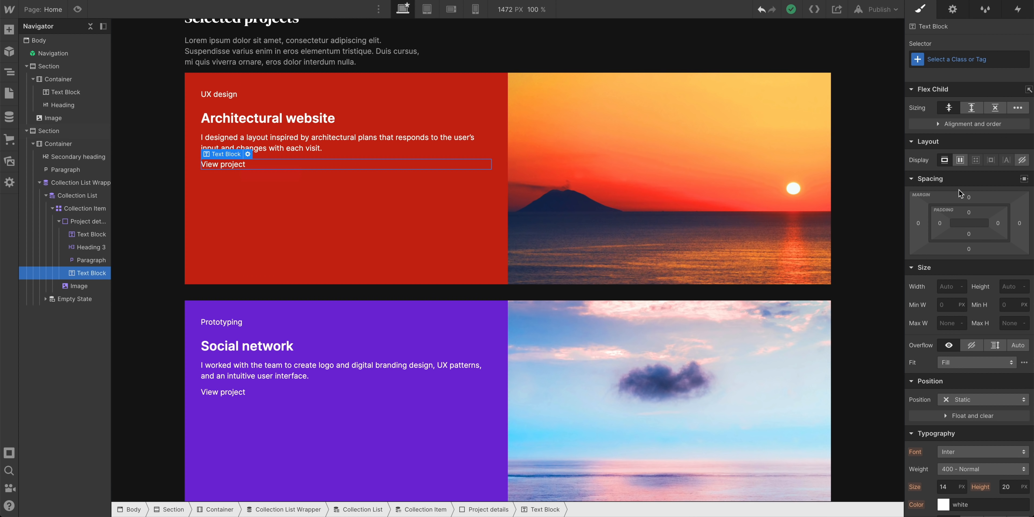
click(969, 197)
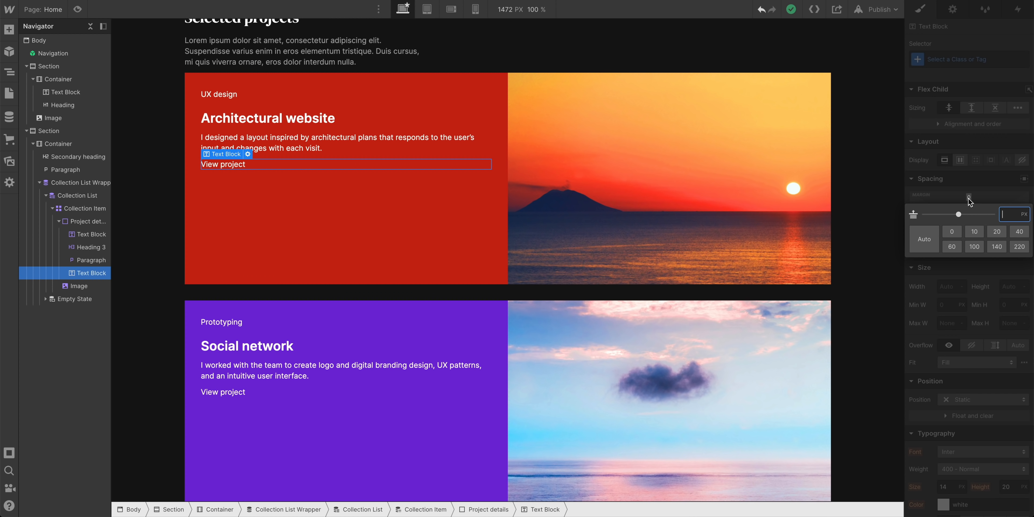
click(925, 240)
scroll(479, 241, down, 3)
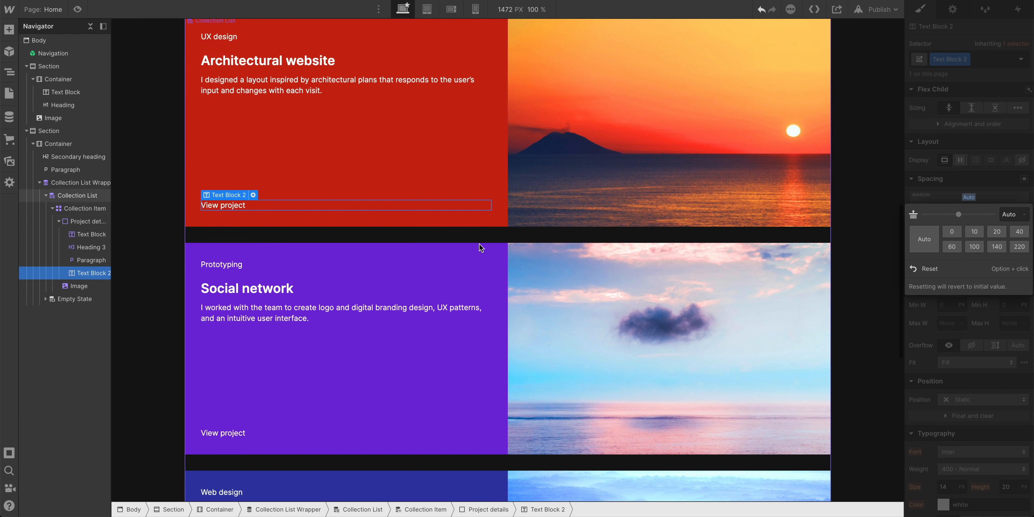
scroll(444, 247, up, 2)
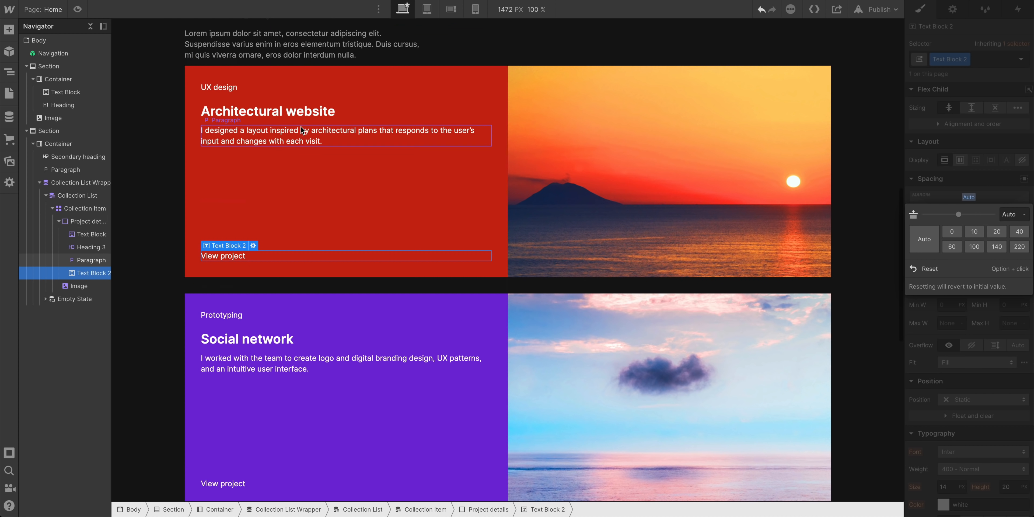
click(304, 113)
Add a new class named 'Project name preview' to the project title heading
scroll(422, 240, up, 1)
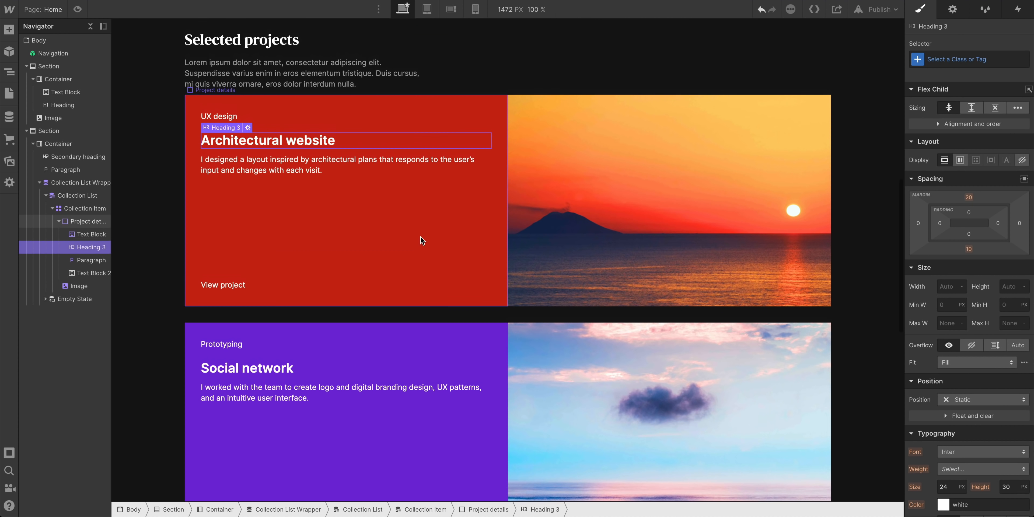
scroll(422, 240, down, 10)
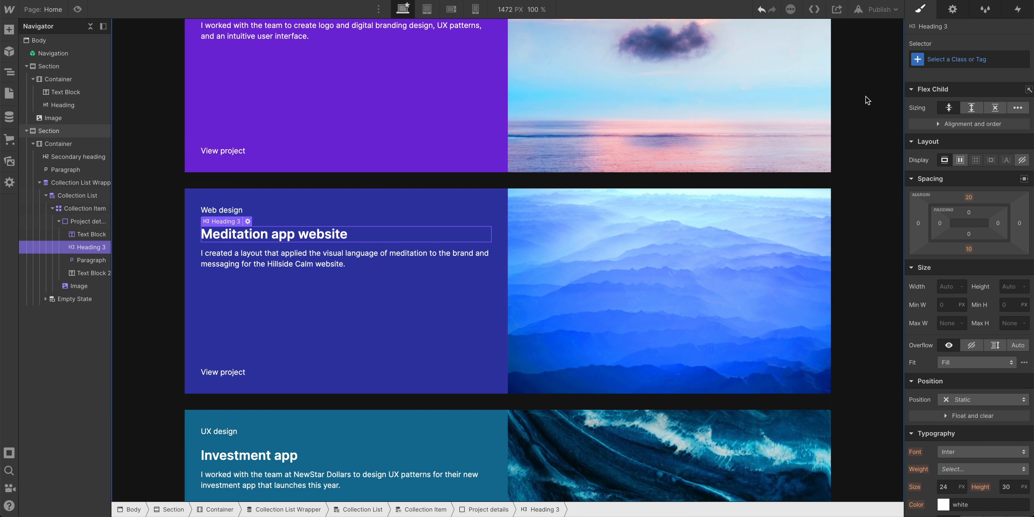
click(933, 60)
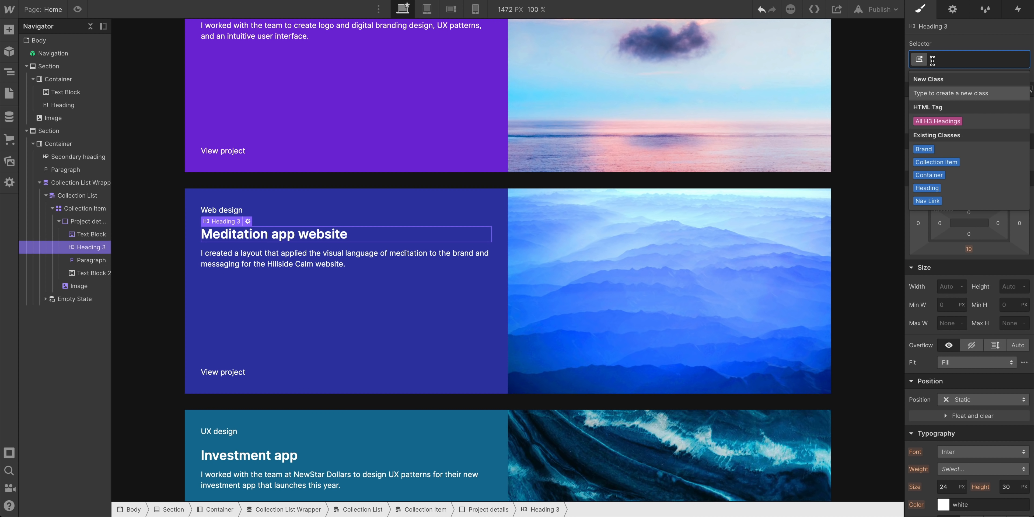
text(Project nam)
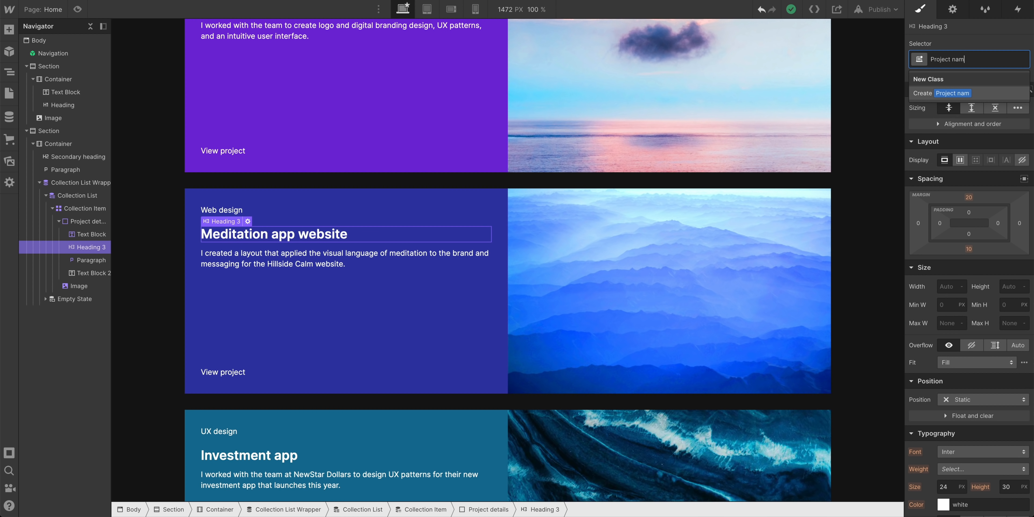
text(e preview)
key(Return)
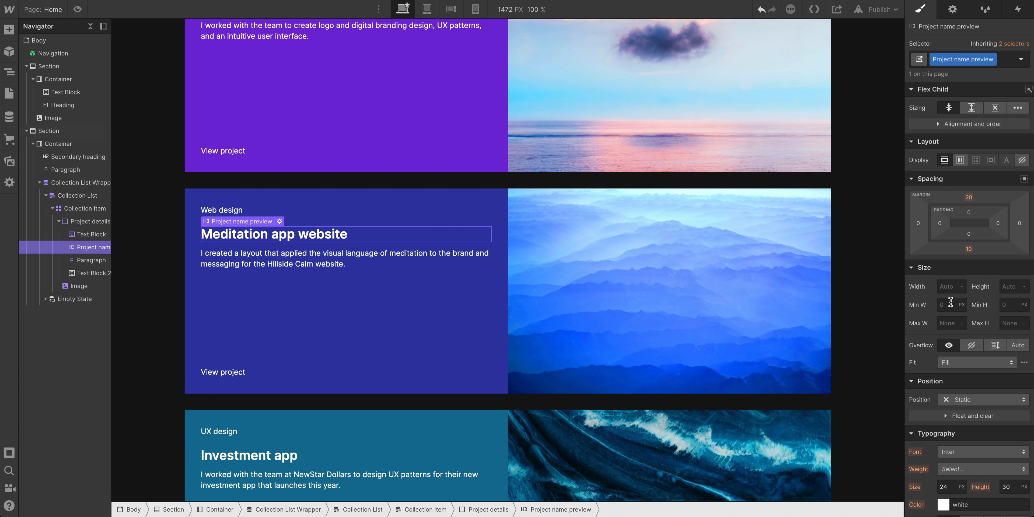
Set the project titles to DM Serif Display at 20px, then select the Web design category label
scroll(972, 346, down, 3)
click(951, 378)
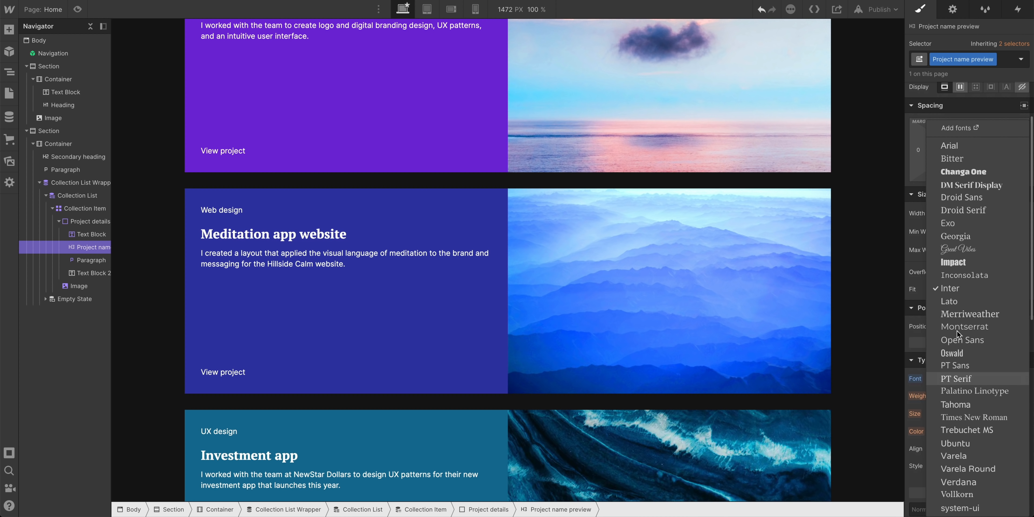
click(980, 184)
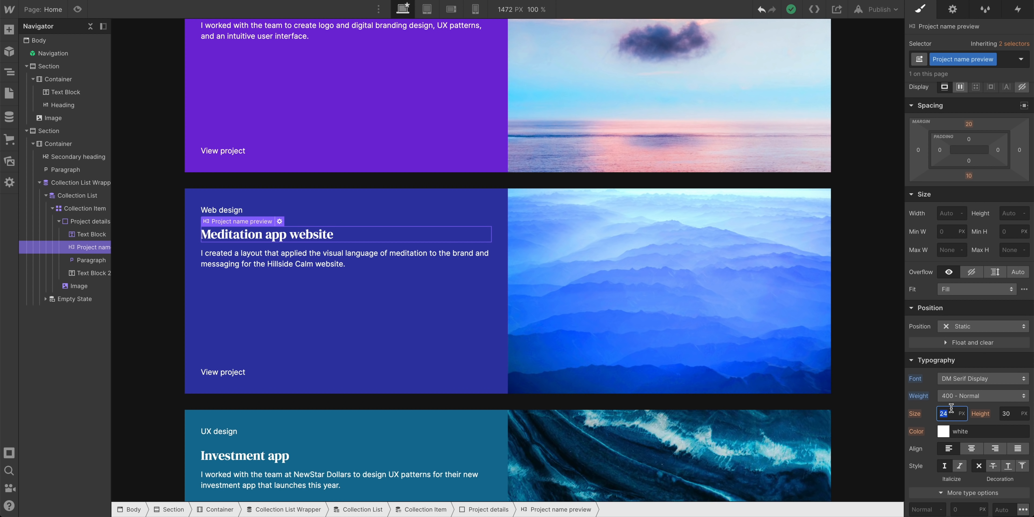
key(Down)
key(Down)
key(Down)
key(Down)
key(Down)
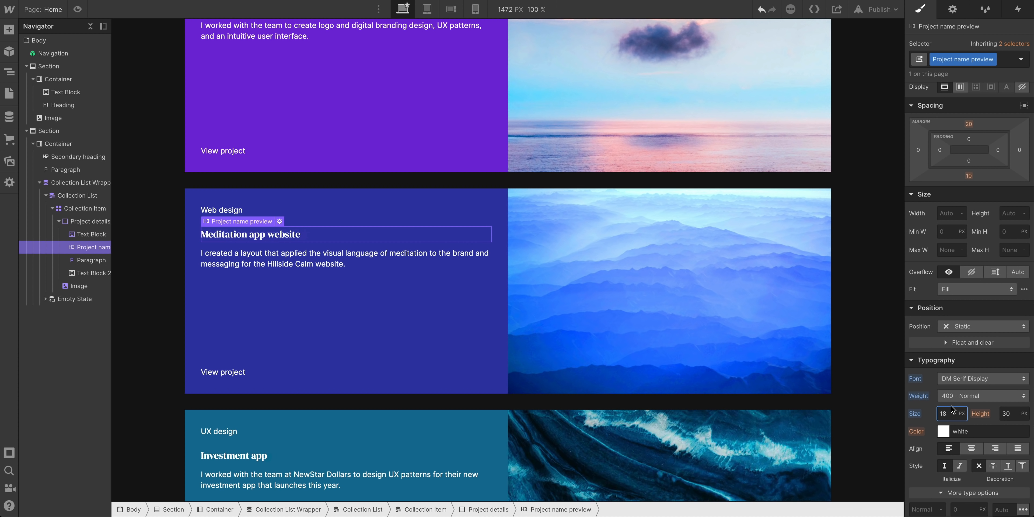
key(Up)
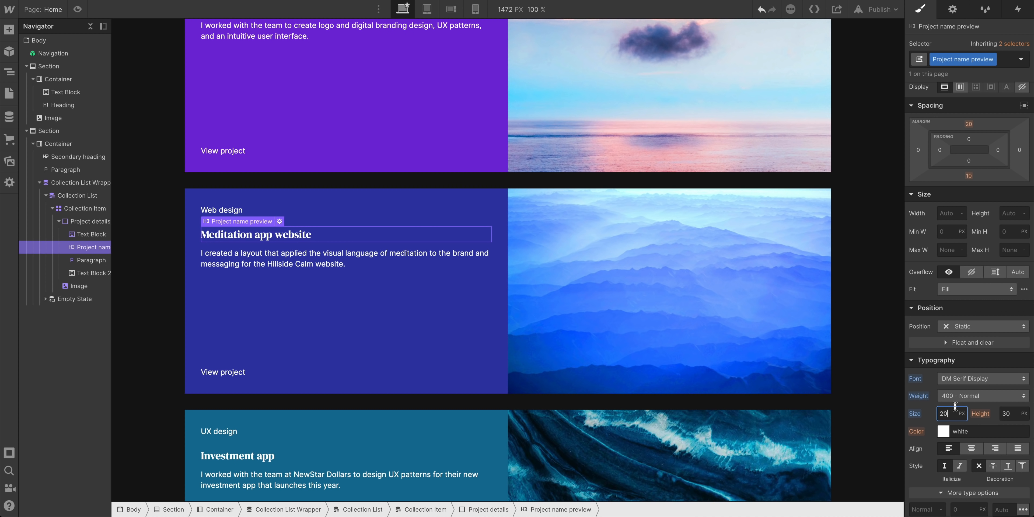
click(222, 213)
scroll(964, 301, down, 3)
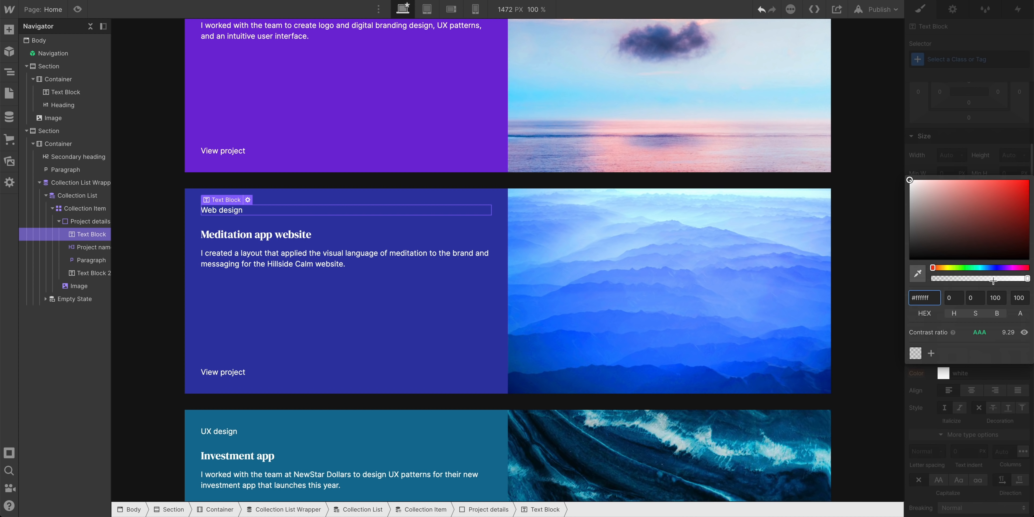
Fade the category label to about 63% white and the project description to about 61% white
drag(993, 279, 990, 278)
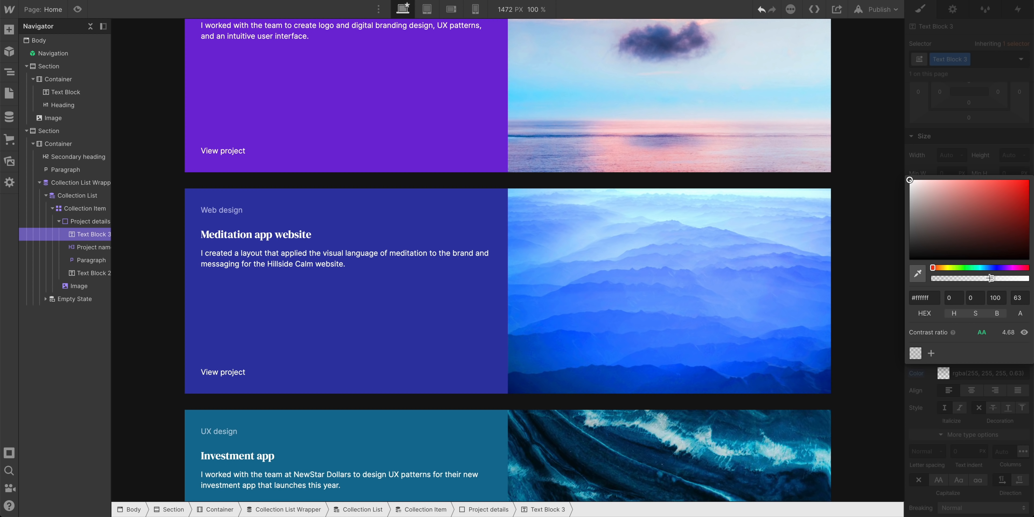
click(308, 260)
click(964, 373)
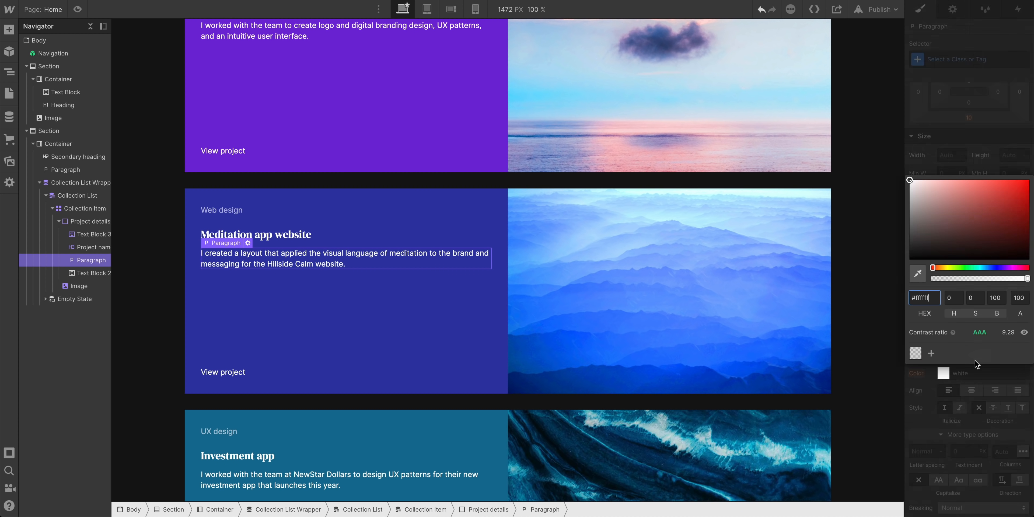
mouse_move(1012, 281)
mouse_down()
mouse_move(985, 278)
mouse_move(995, 279)
mouse_up()
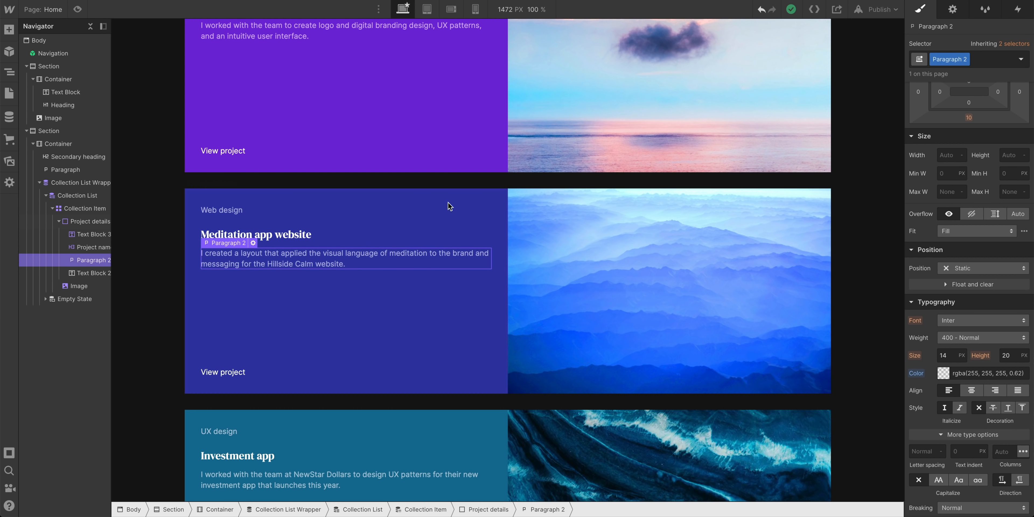
Start renaming the description paragraph's Paragraph 2 class
double_click(946, 61)
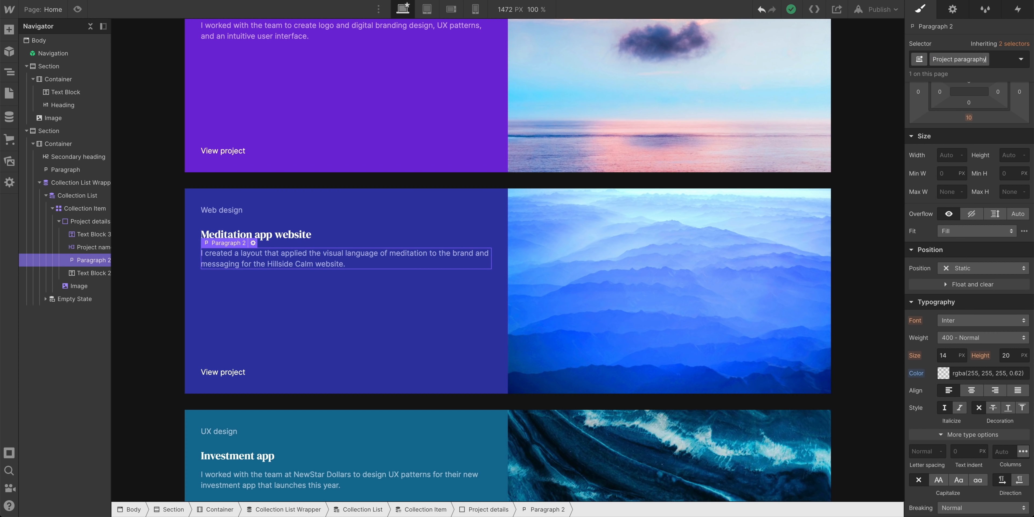
Name the description class 'Project paragraph preview' and rename the Web design label's class 'Project type preview'
key(Return)
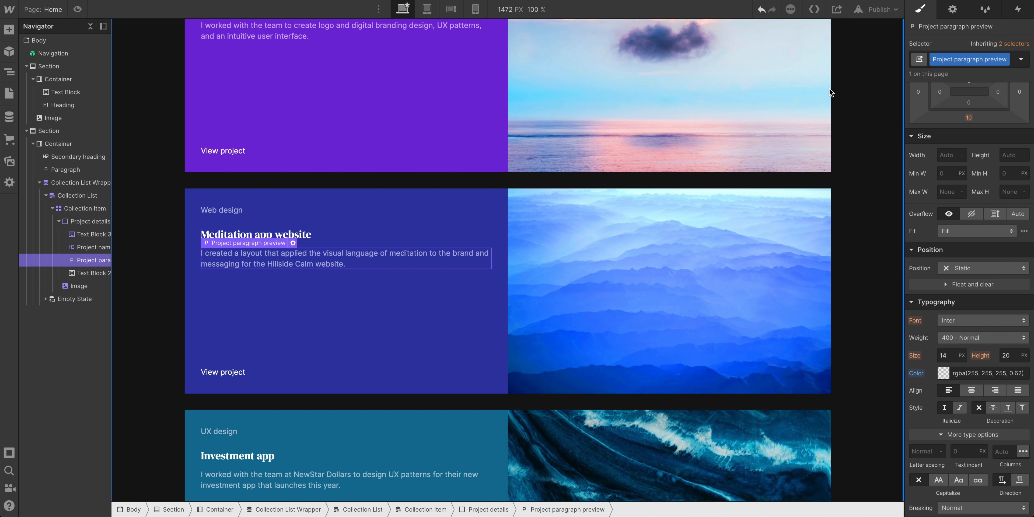
click(265, 210)
double_click(959, 57)
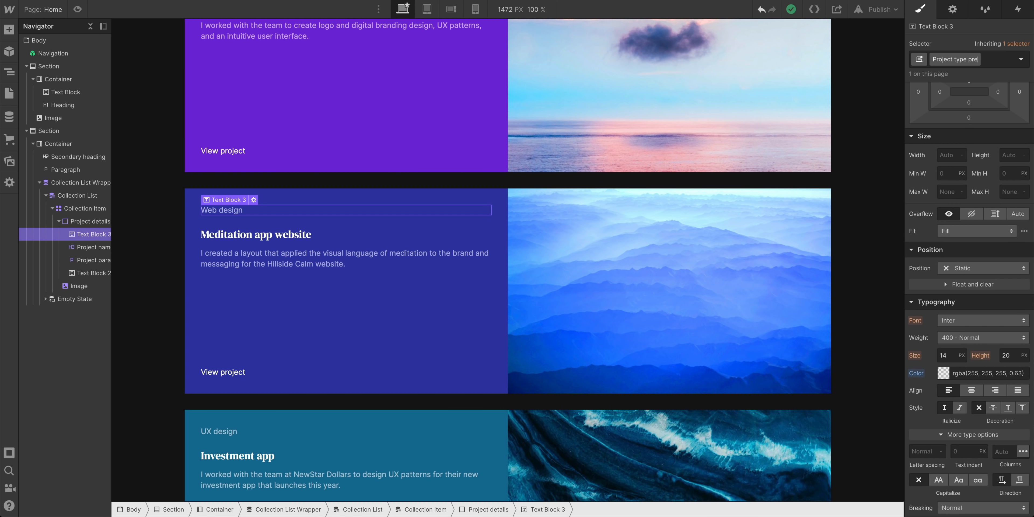
key(Return)
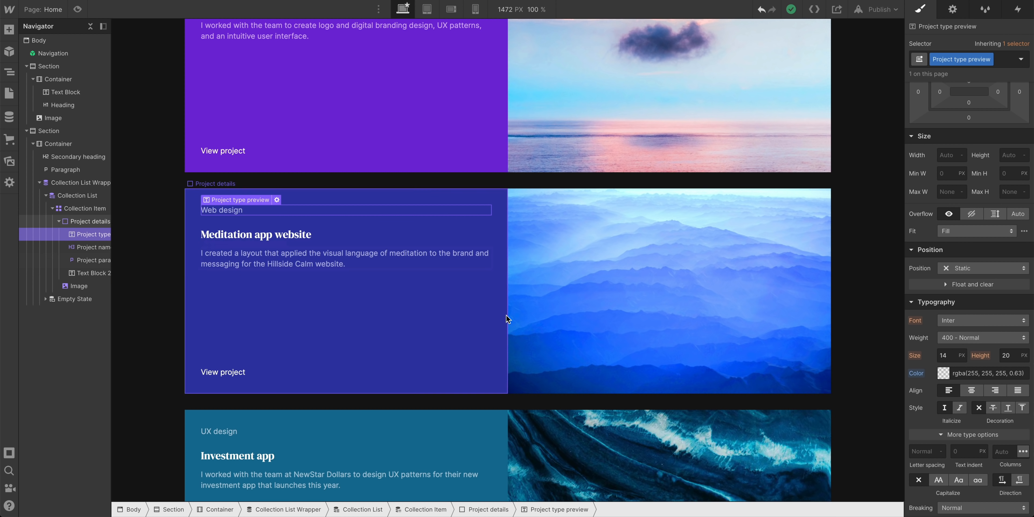
click(531, 311)
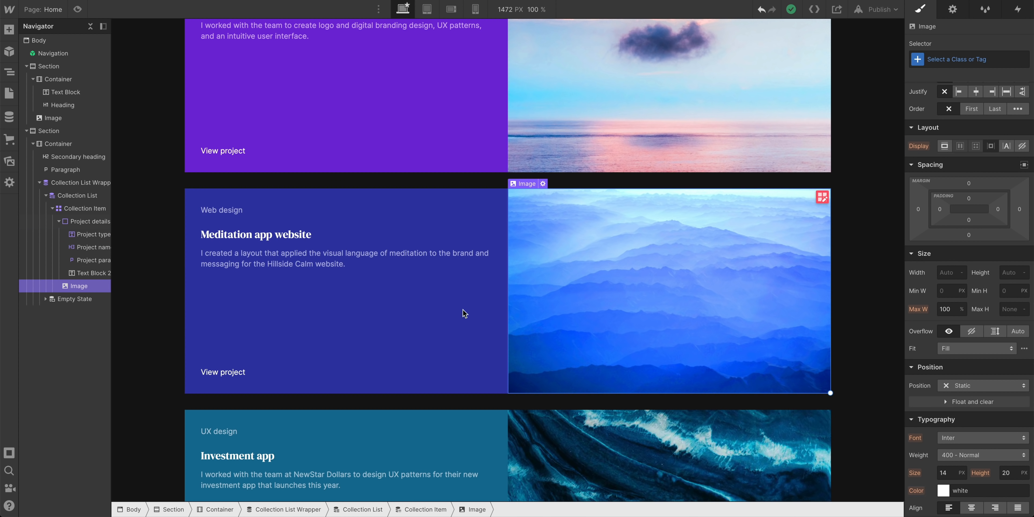
Edit the Collection Item grid so the first column is .8fr beside the 1fr image column
click(83, 211)
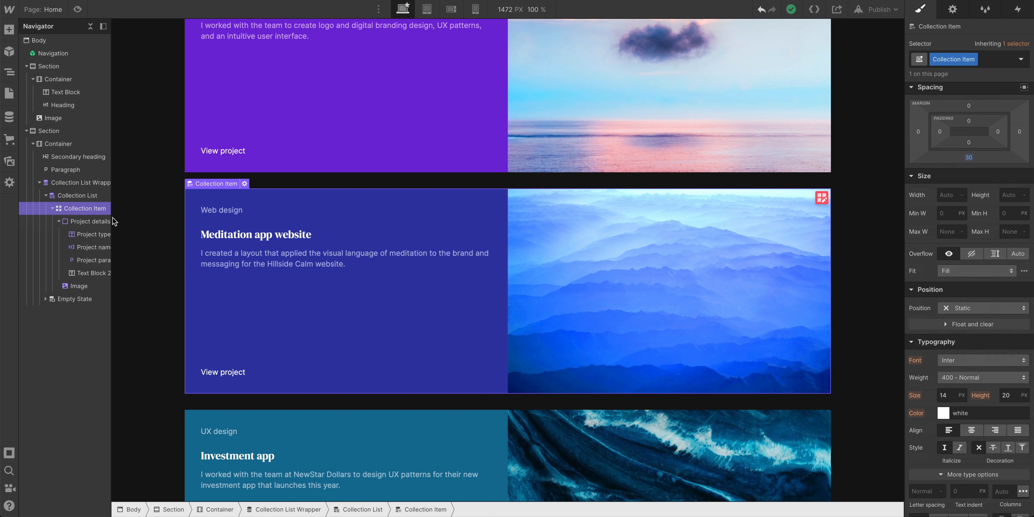
click(822, 198)
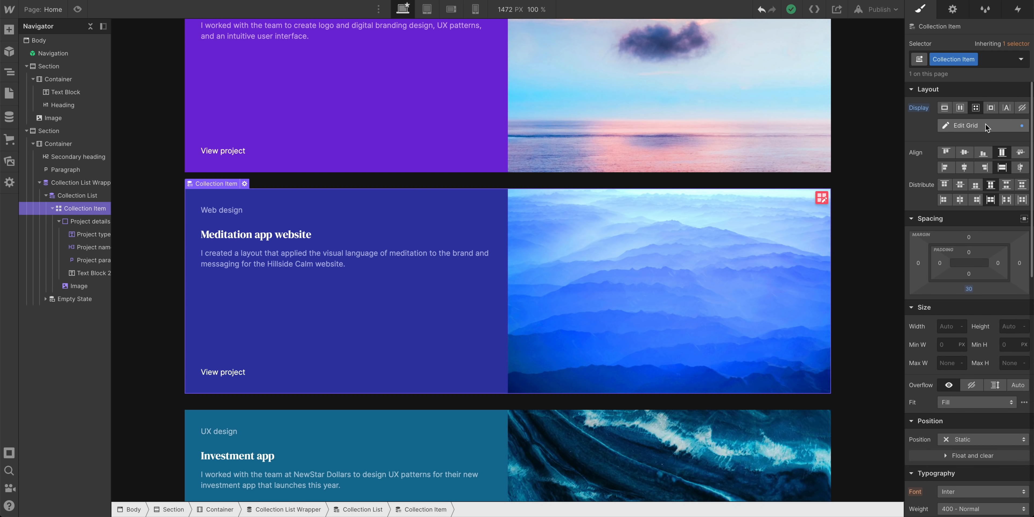
click(986, 126)
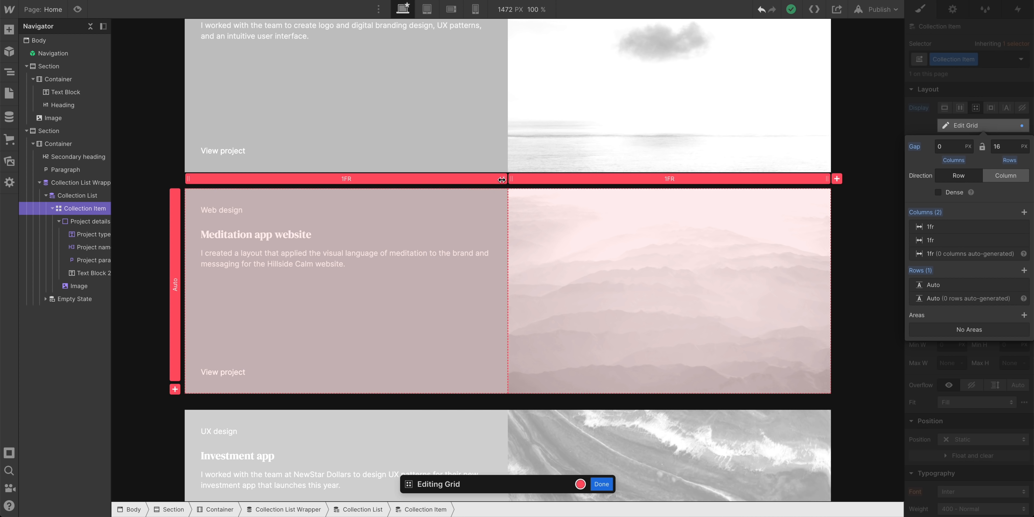
mouse_move(504, 179)
mouse_down()
mouse_move(488, 185)
mouse_move(501, 186)
mouse_up()
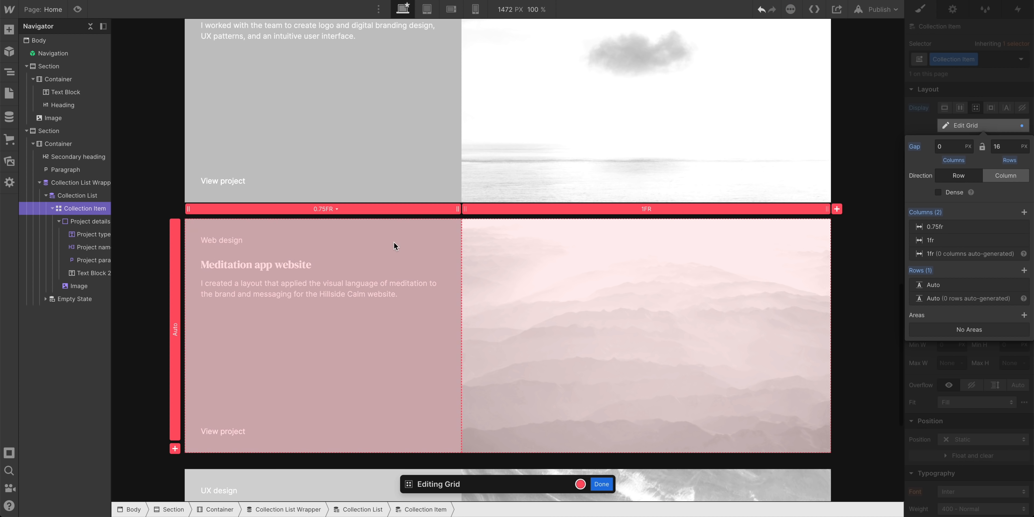
click(322, 208)
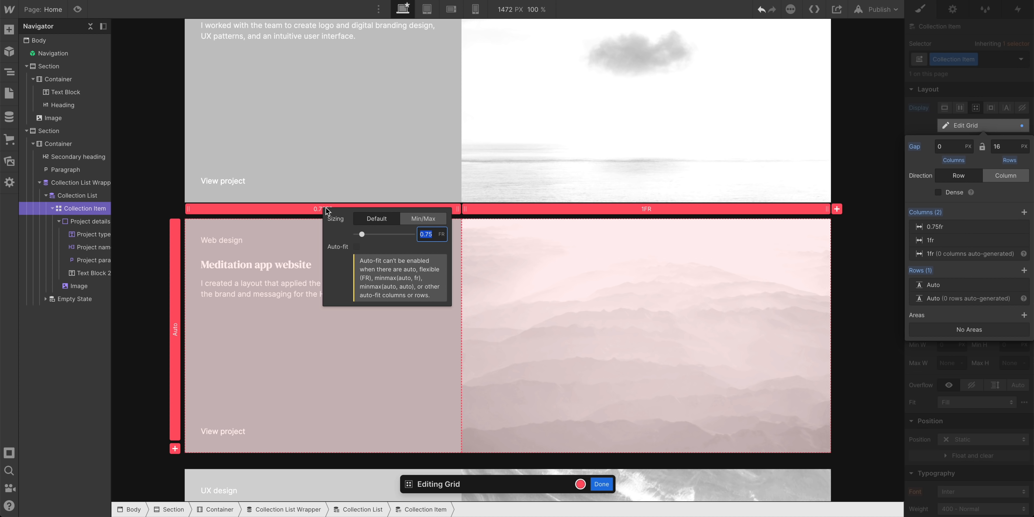
text(.8)
key(Return)
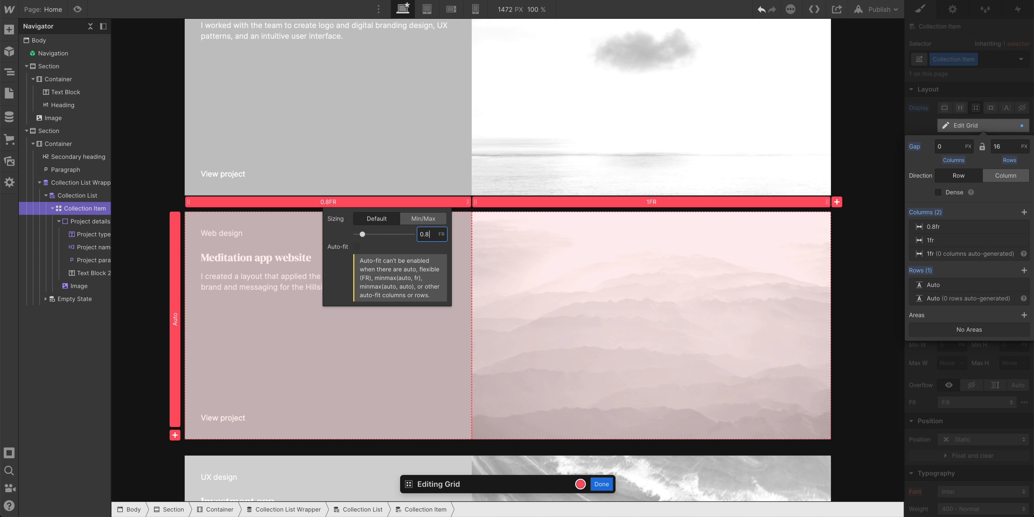
click(597, 485)
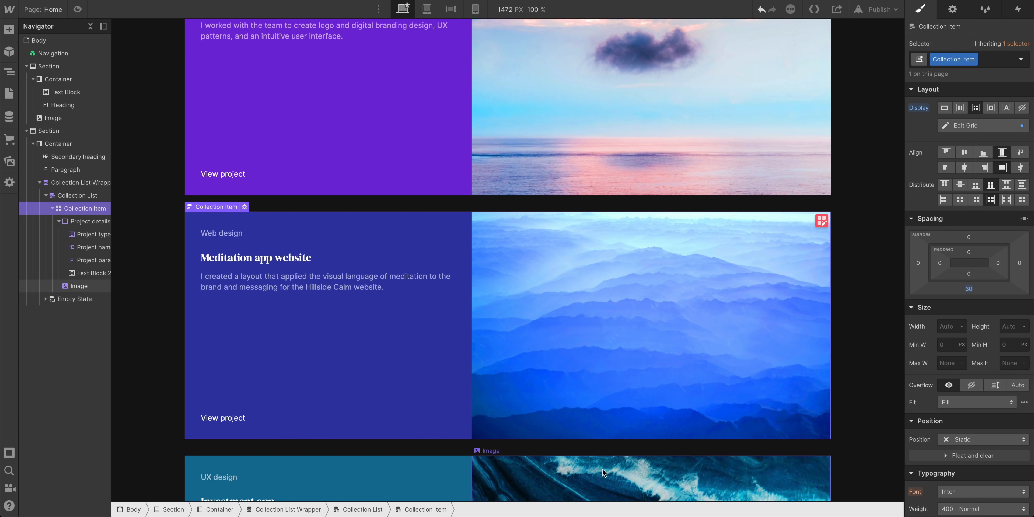
Rename the View project text's Text Block 2 class to 'Button text'
scroll(683, 263, up, 1)
scroll(686, 267, up, 8)
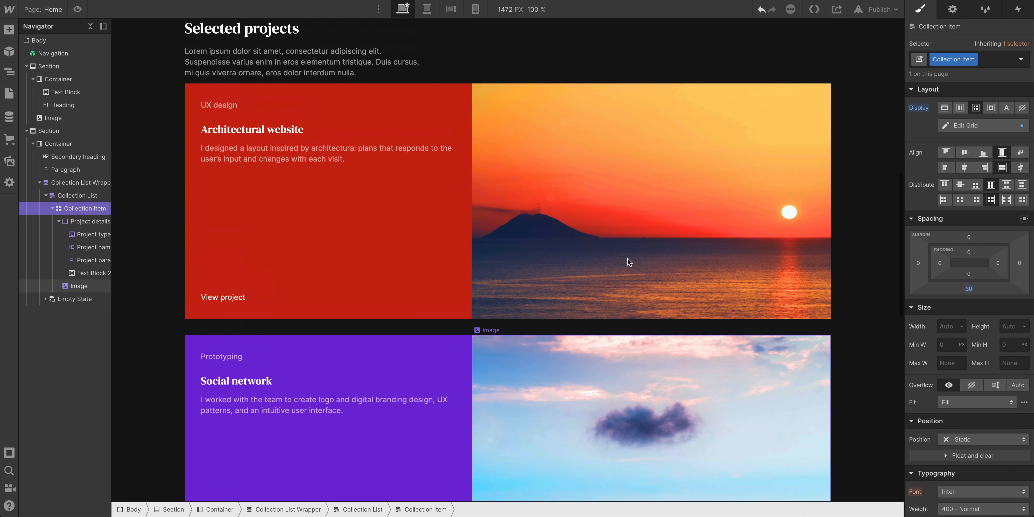
scroll(252, 241, down, 8)
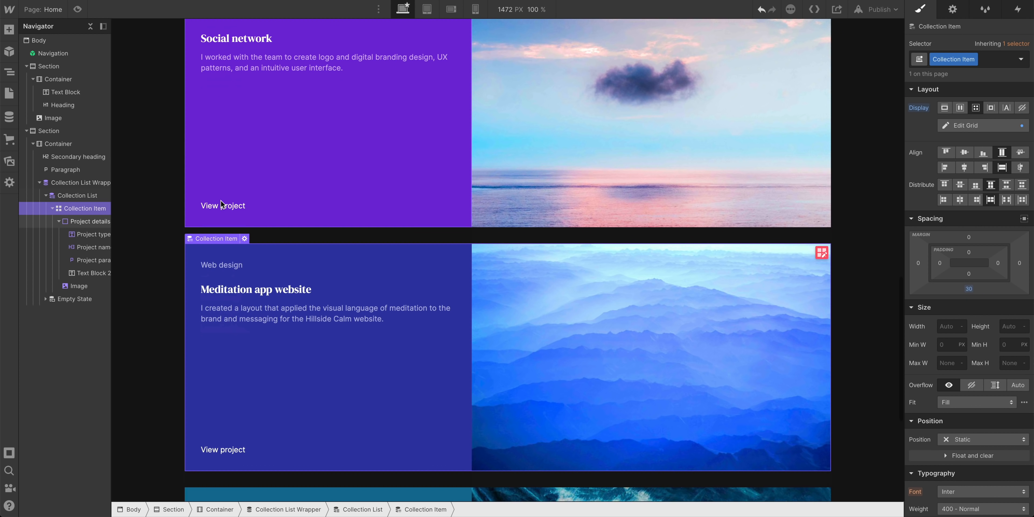
scroll(235, 224, down, 4)
scroll(234, 223, down, 1)
click(225, 248)
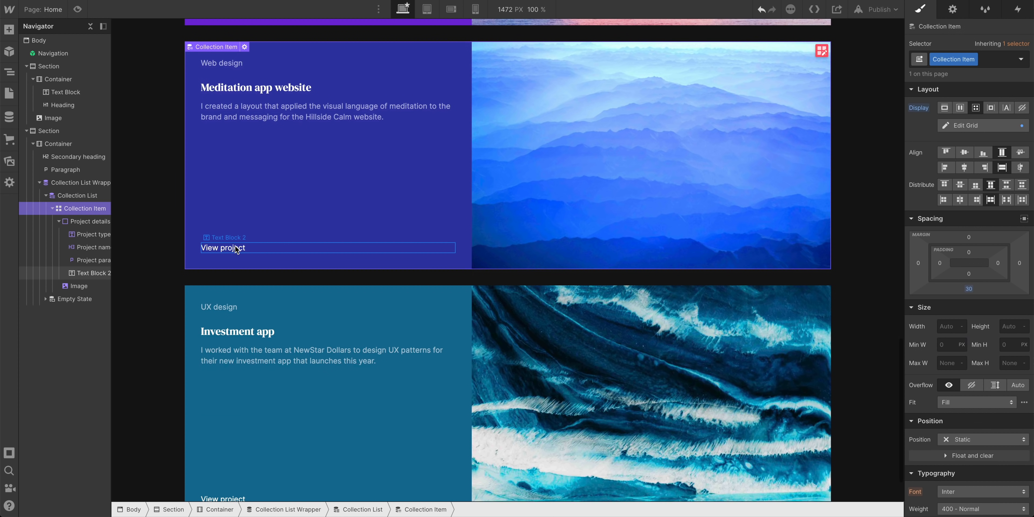
text(B)
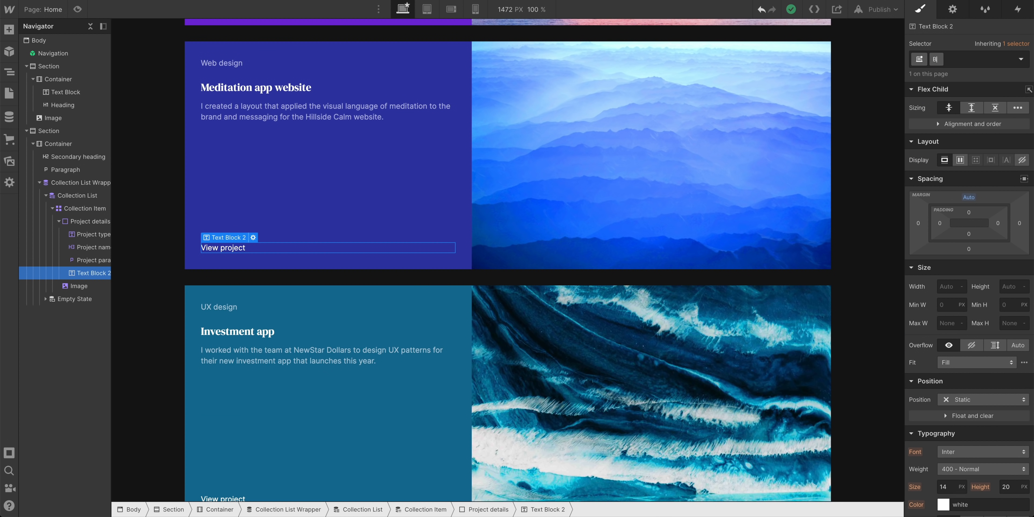
text(utton text)
key(Return)
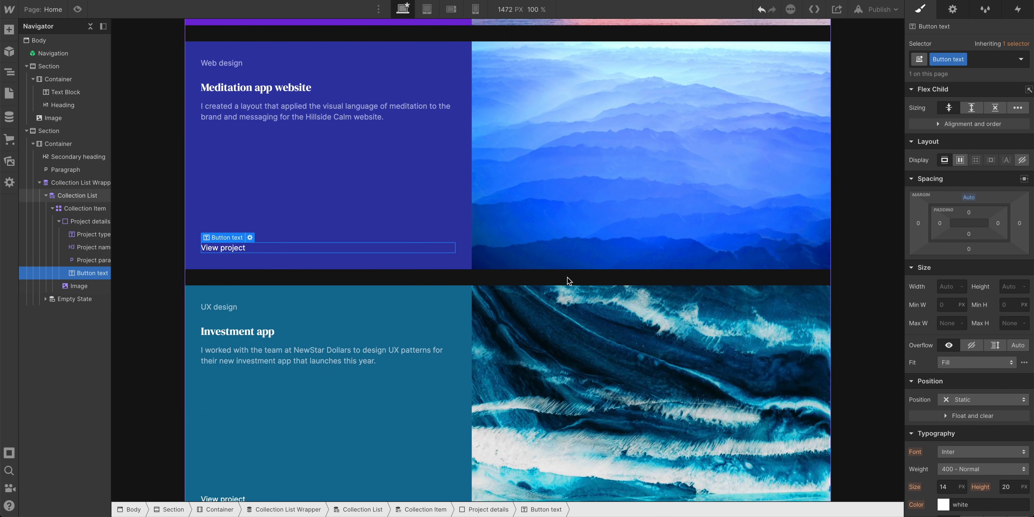
scroll(541, 273, down, 2)
scroll(543, 272, up, 6)
scroll(542, 271, up, 8)
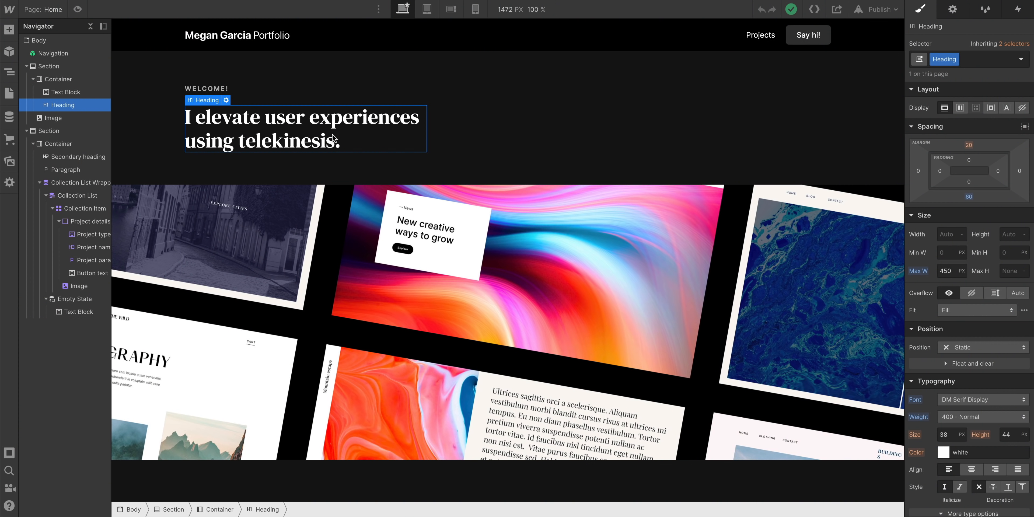
scroll(332, 134, down, 8)
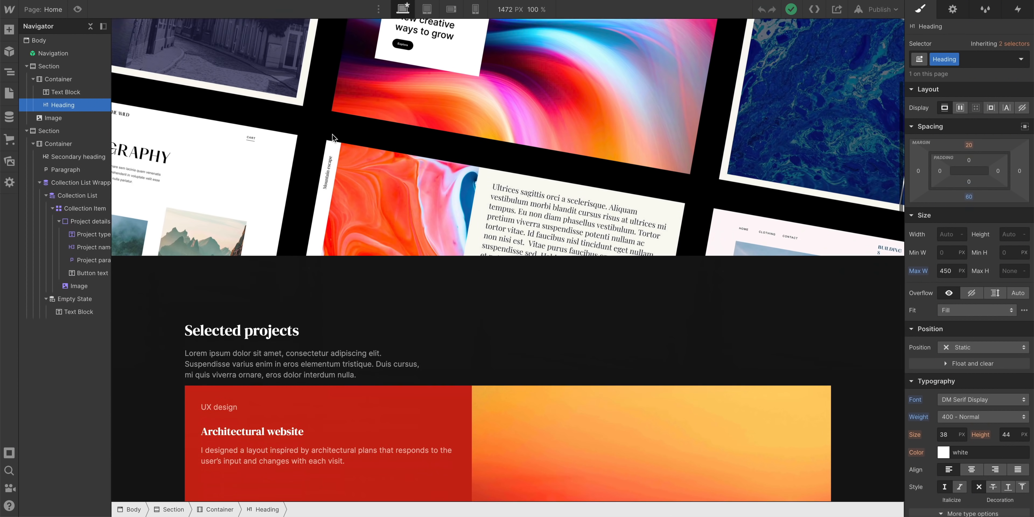
click(288, 177)
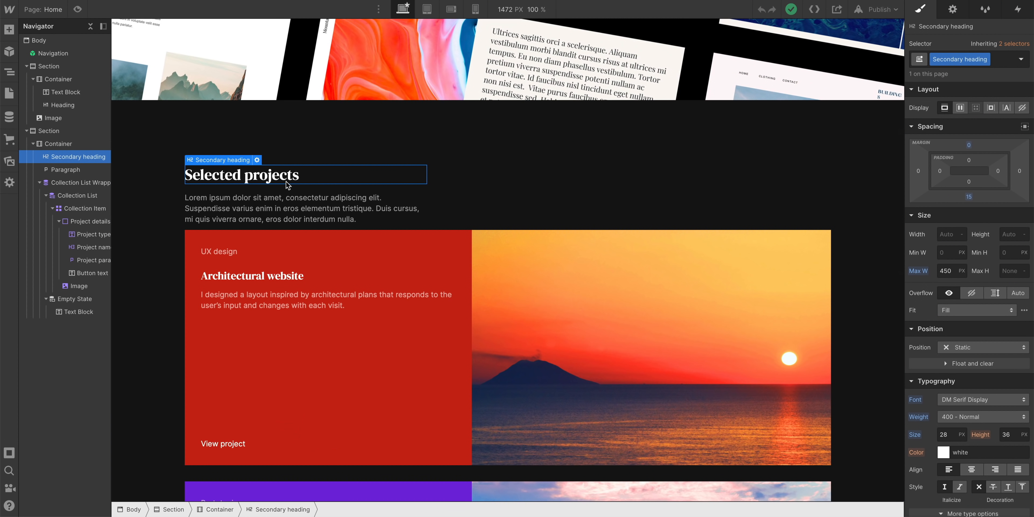
click(281, 273)
scroll(280, 277, down, 4)
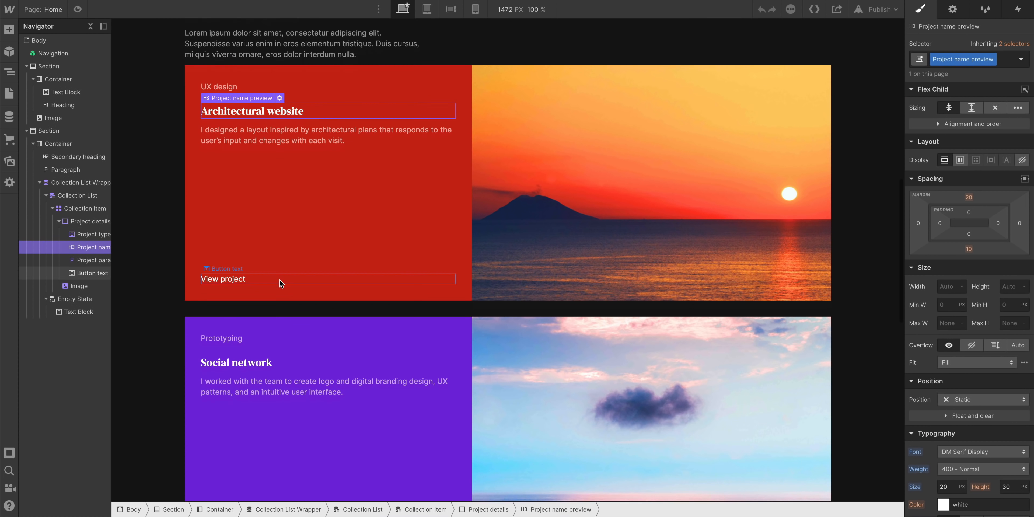
click(254, 361)
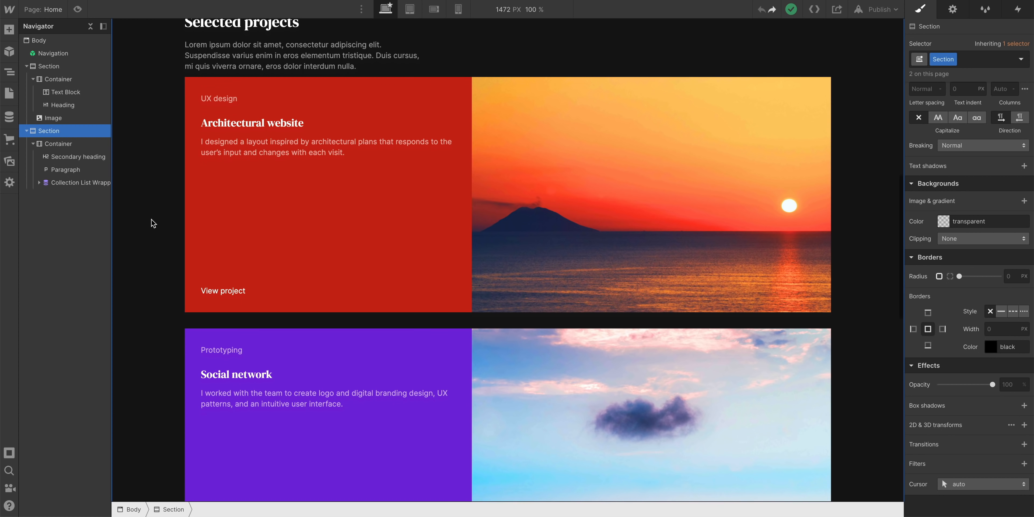
scroll(153, 223, down, 4)
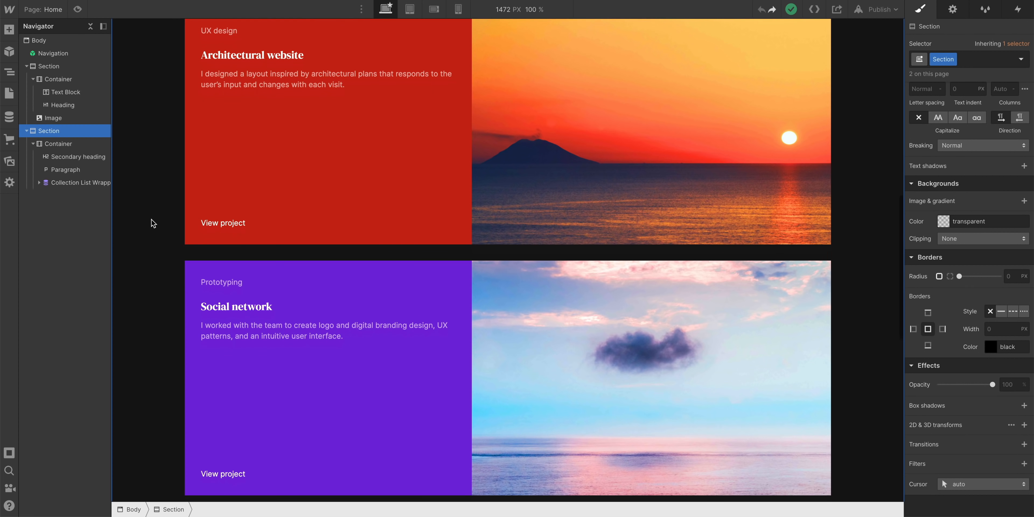
scroll(153, 223, down, 5)
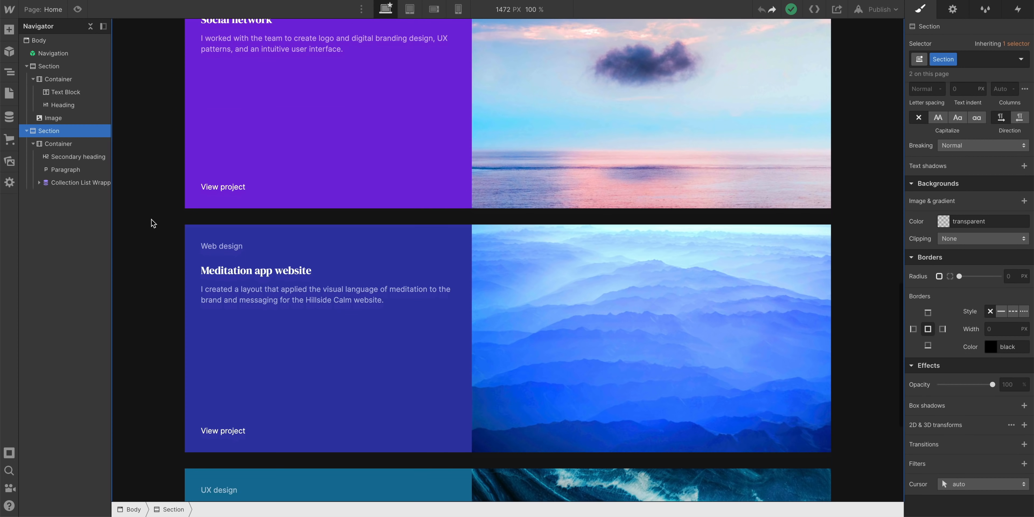